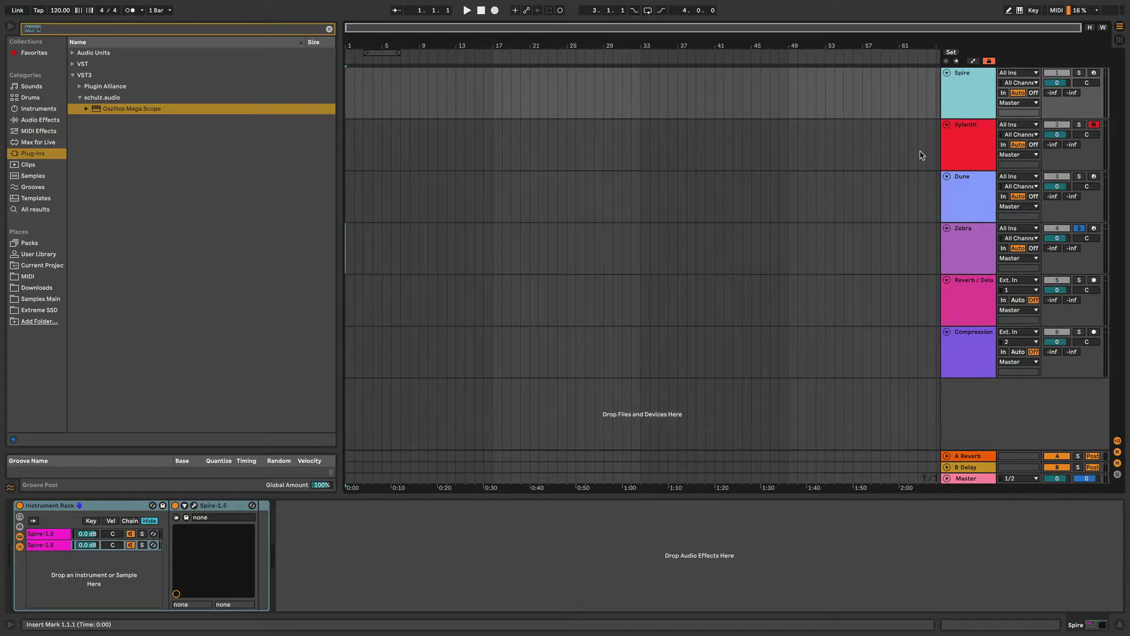
- Show the device chains of the Sylenth, Dune and Reverb / Delay tracks
click(951, 154)
click(981, 205)
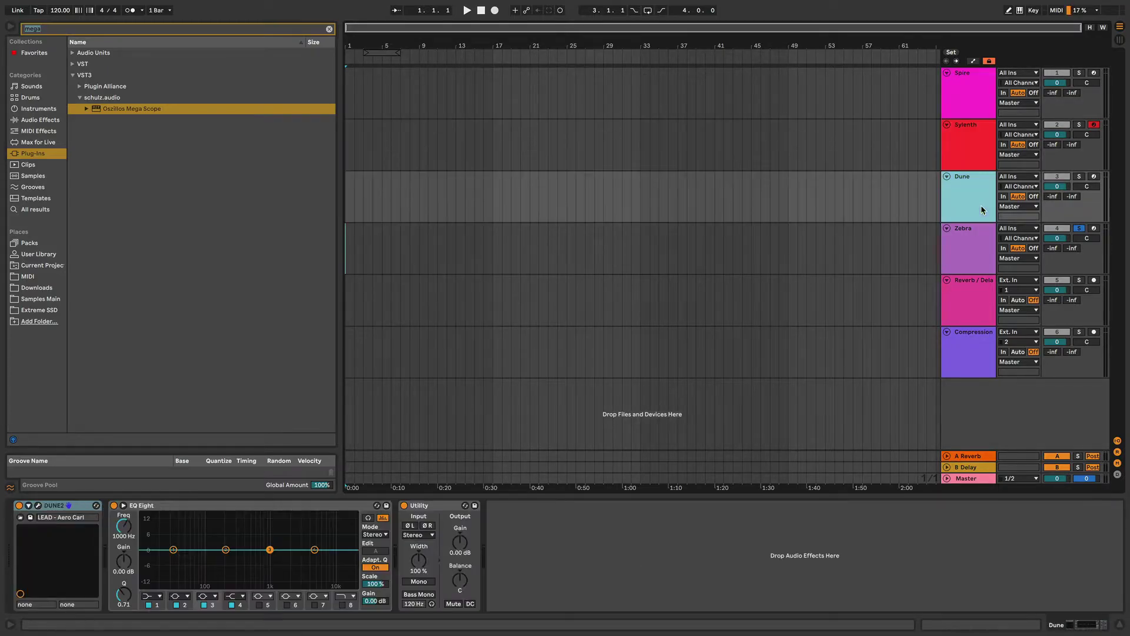
click(966, 292)
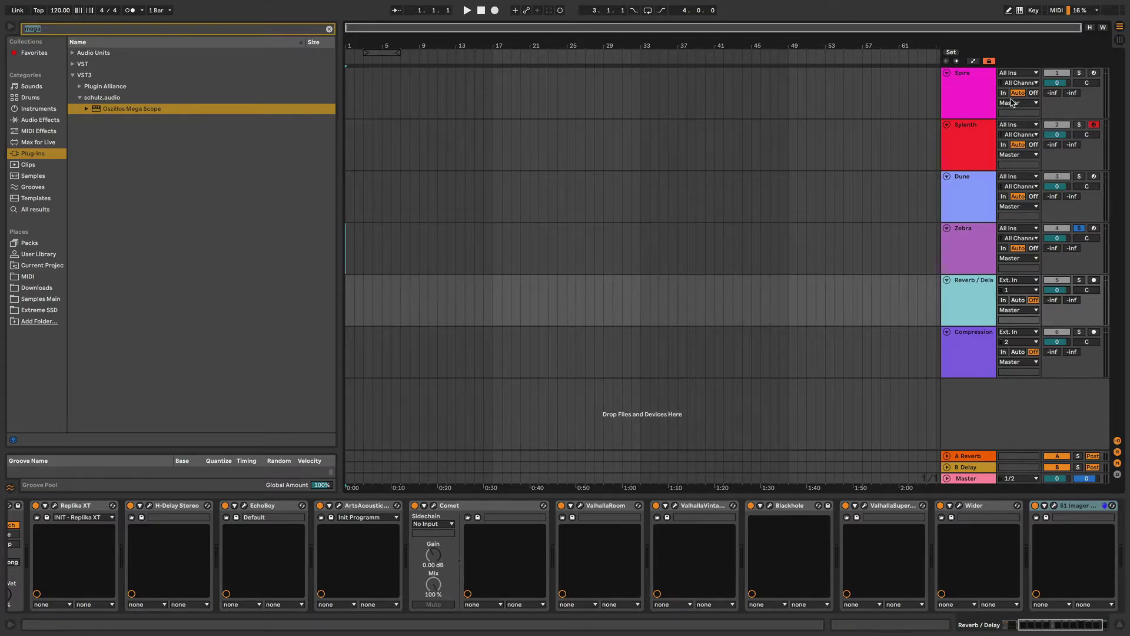
- Compare the devices on the four synth tracks: Spire, Sylenth, Dune and Zebra
click(977, 99)
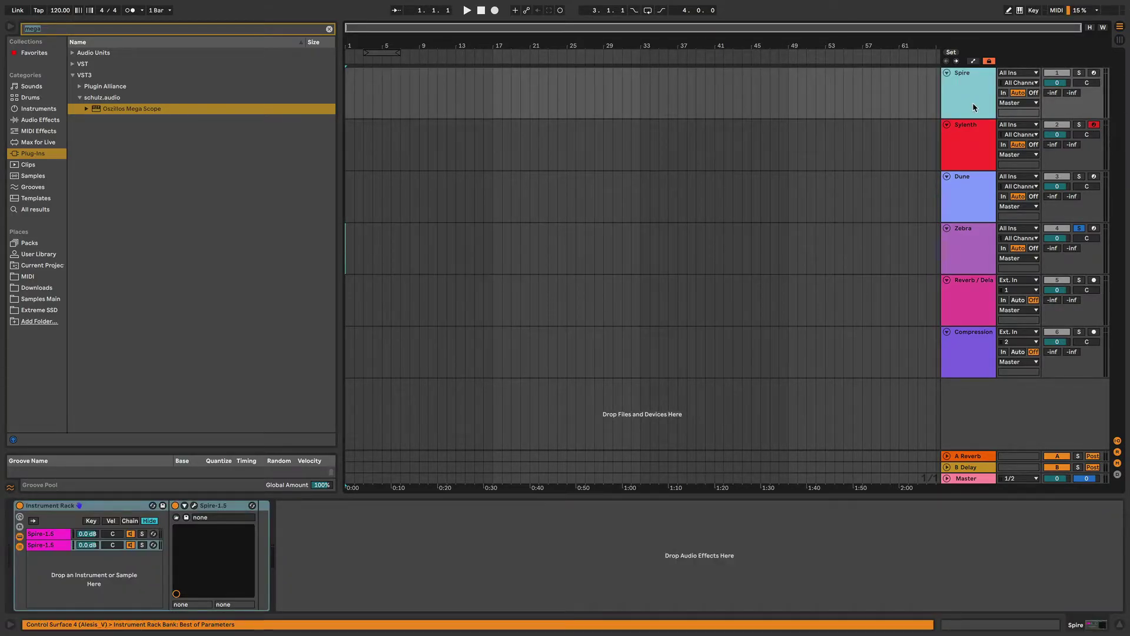
click(968, 148)
click(969, 99)
click(966, 164)
click(965, 190)
click(969, 247)
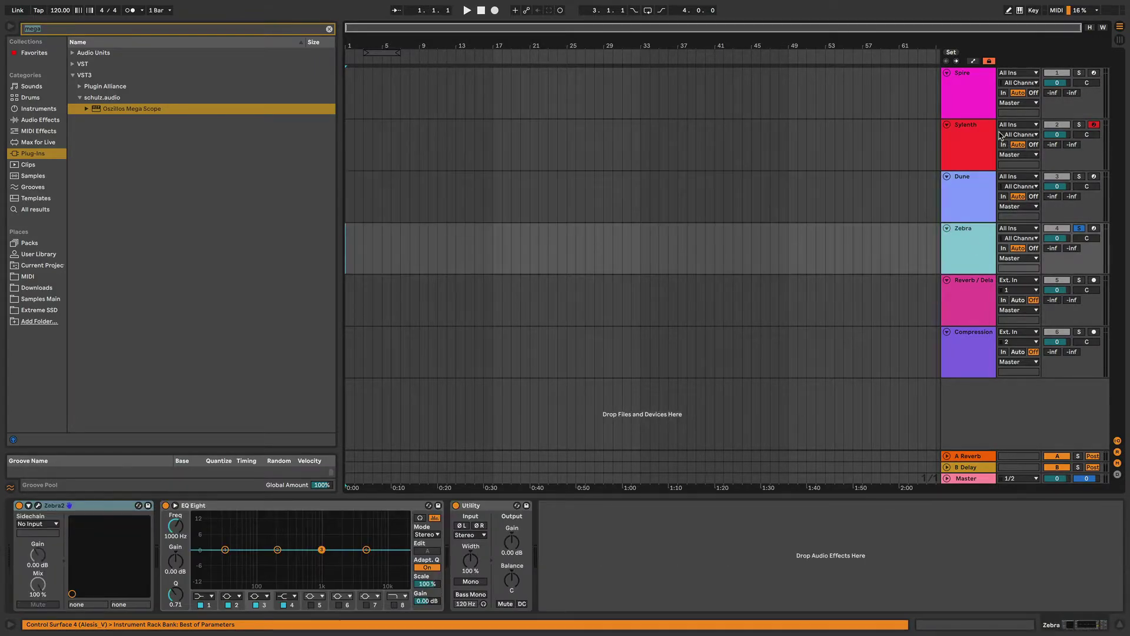
click(981, 99)
click(970, 137)
click(982, 195)
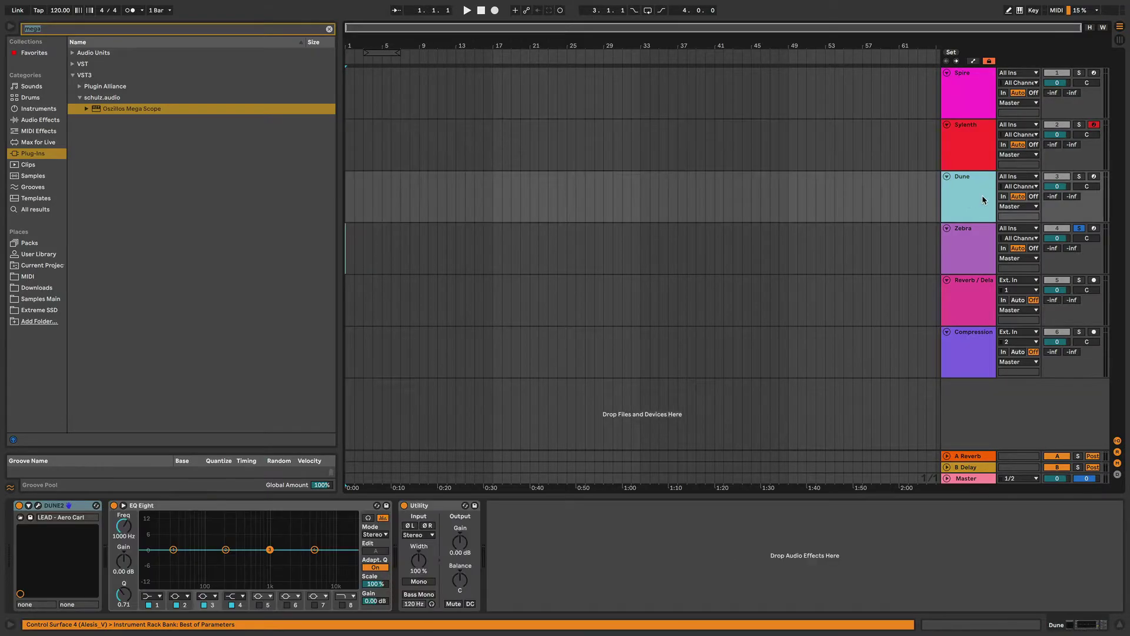
click(956, 250)
click(960, 203)
click(964, 147)
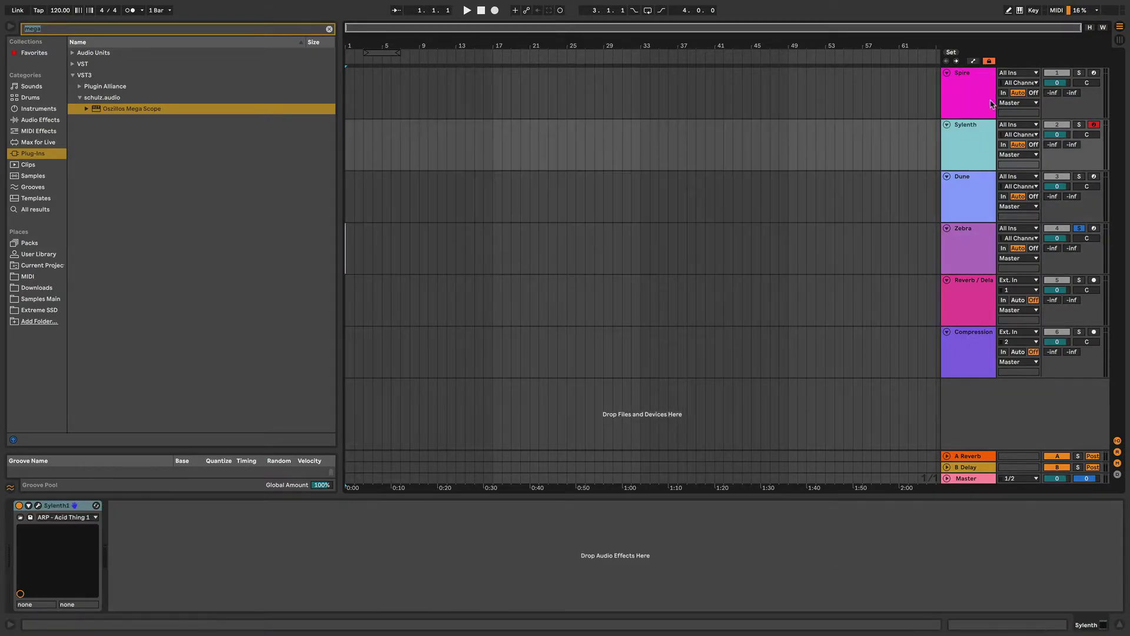
click(975, 102)
click(972, 150)
click(966, 186)
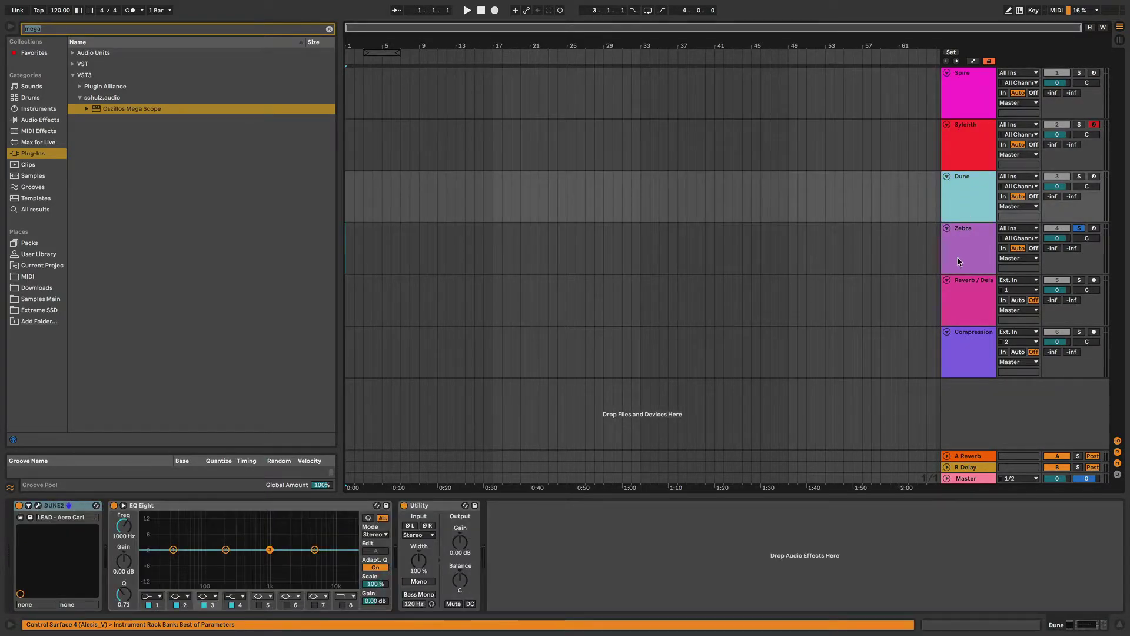
click(961, 260)
- Open the Spire synth on the Spire track and lower envelope 1's sustain to roughly mid level
click(971, 104)
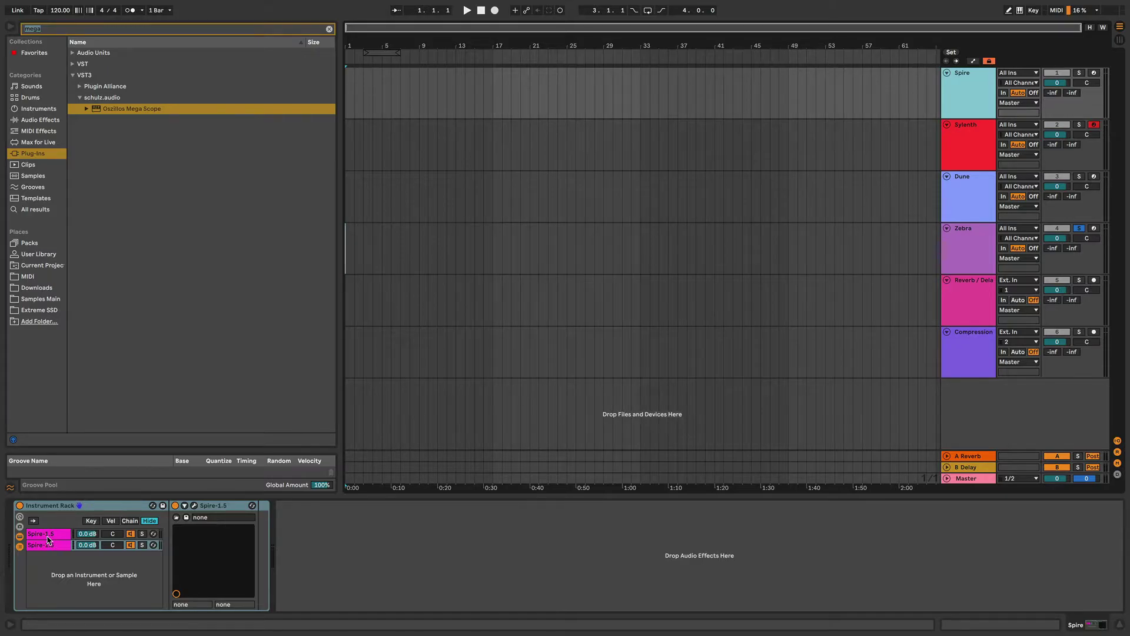
click(193, 505)
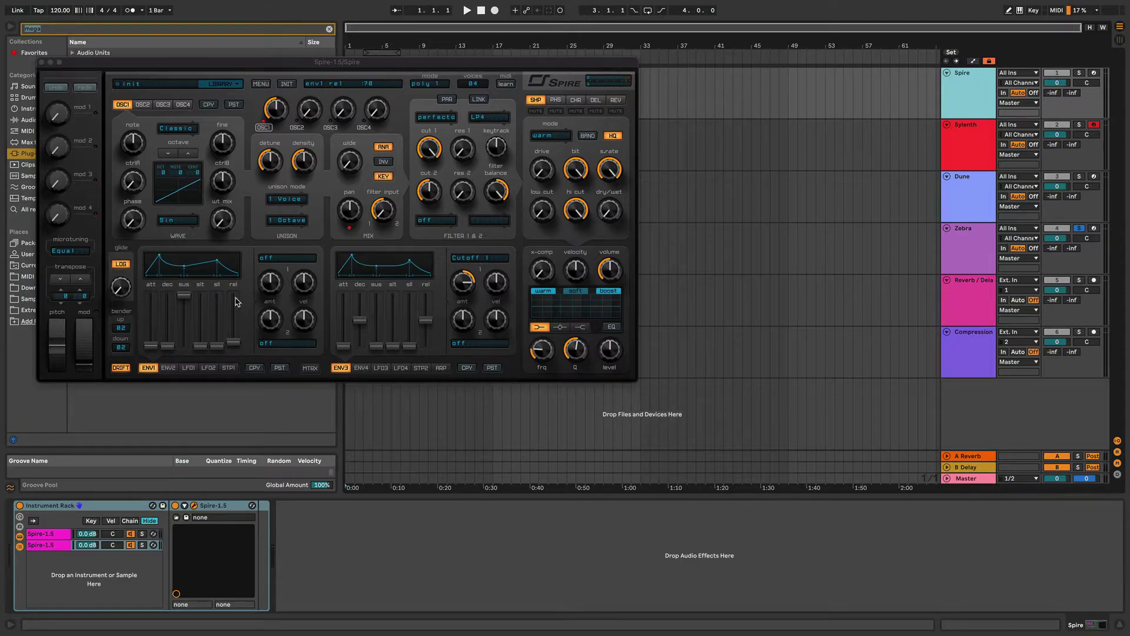
drag(184, 296, 185, 328)
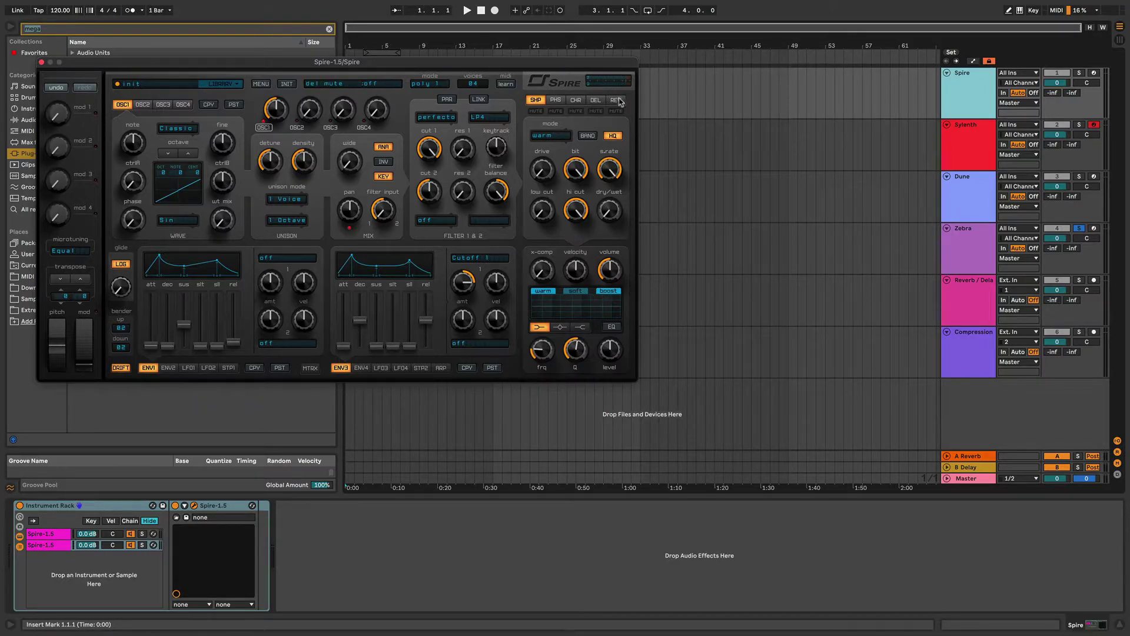
- Examine Spire's delay settings, oscillator 2 and 3 pages, arpeggiator and modulation matrix
click(596, 100)
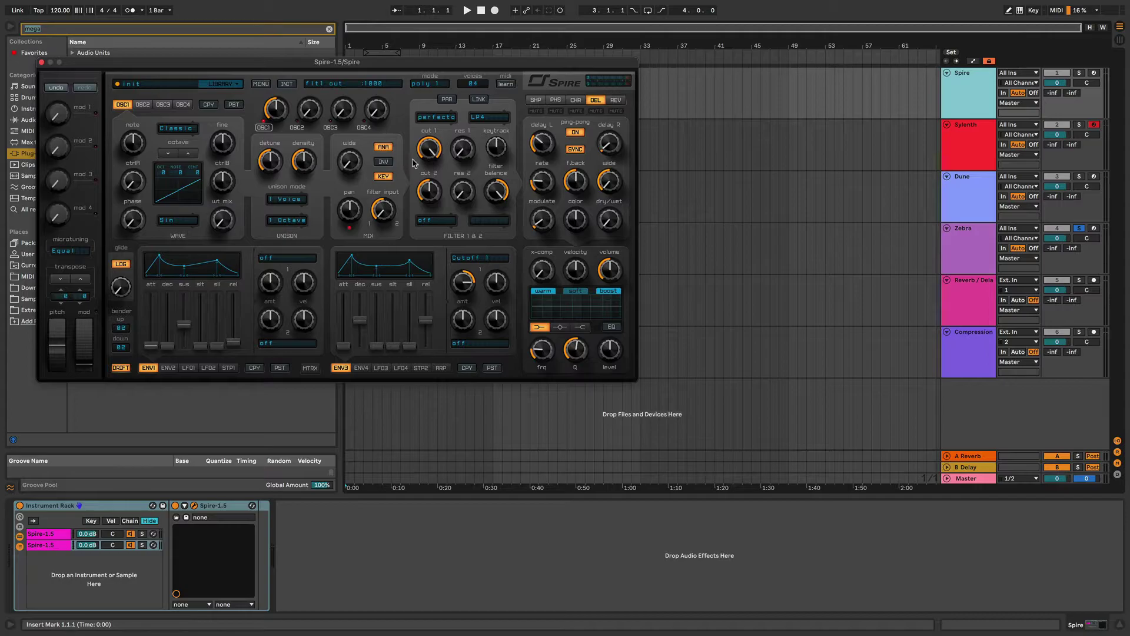
click(148, 106)
click(167, 106)
click(141, 106)
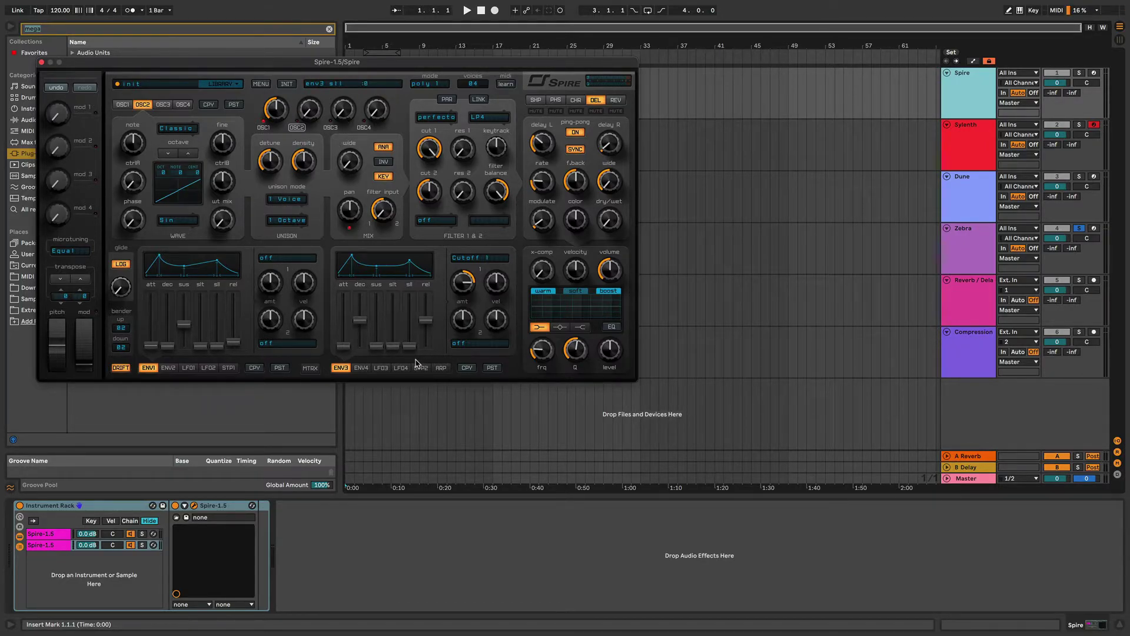
click(441, 368)
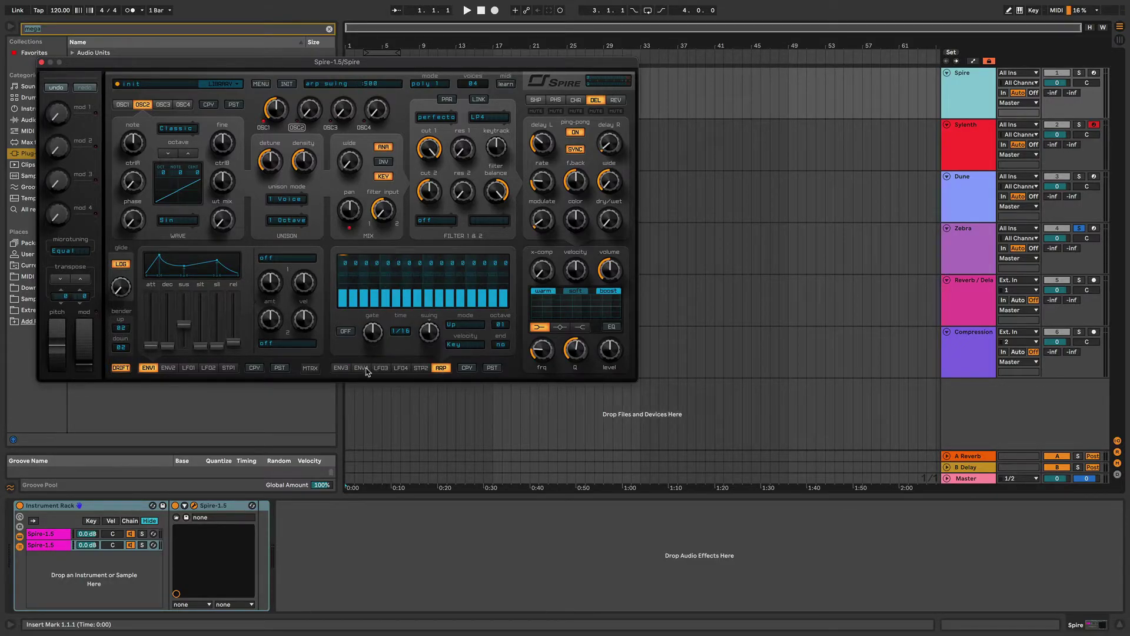
click(311, 368)
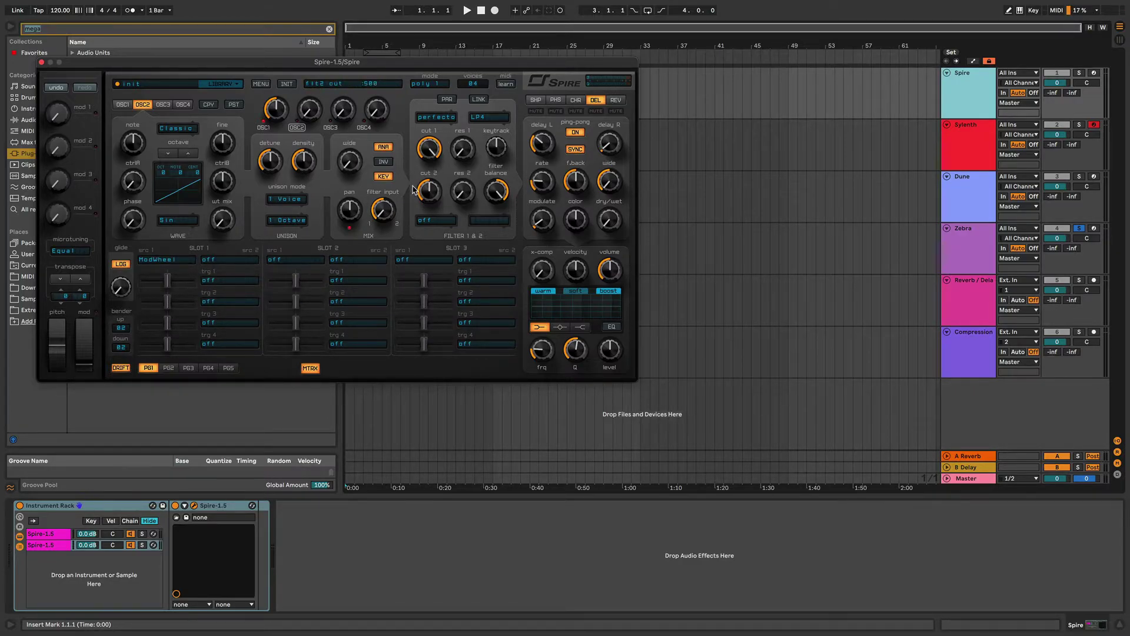
click(315, 369)
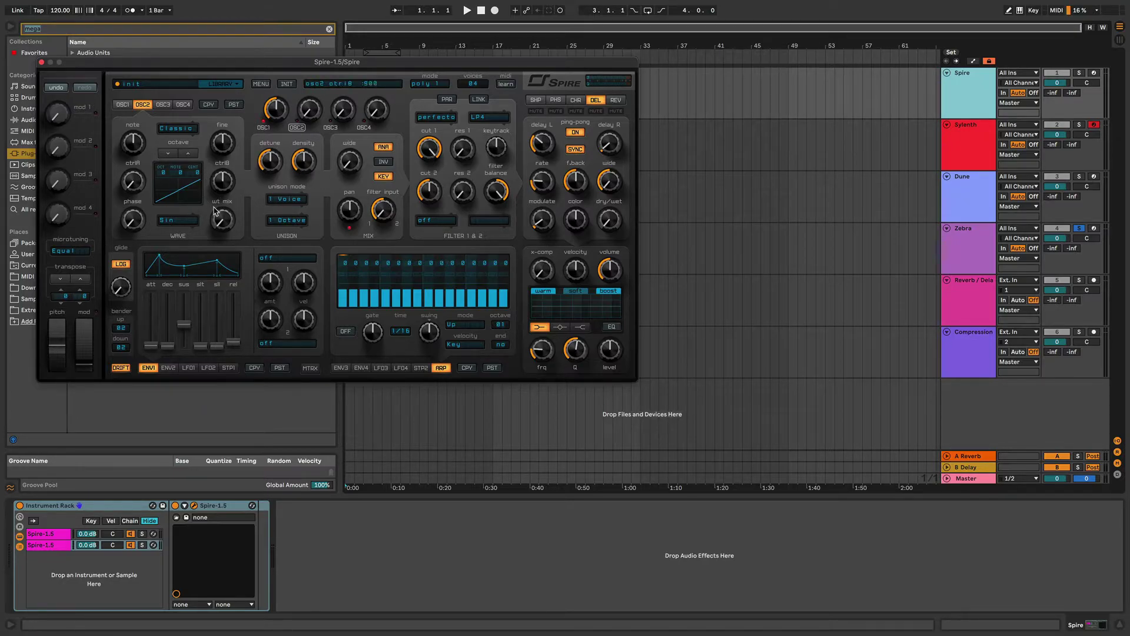
click(43, 535)
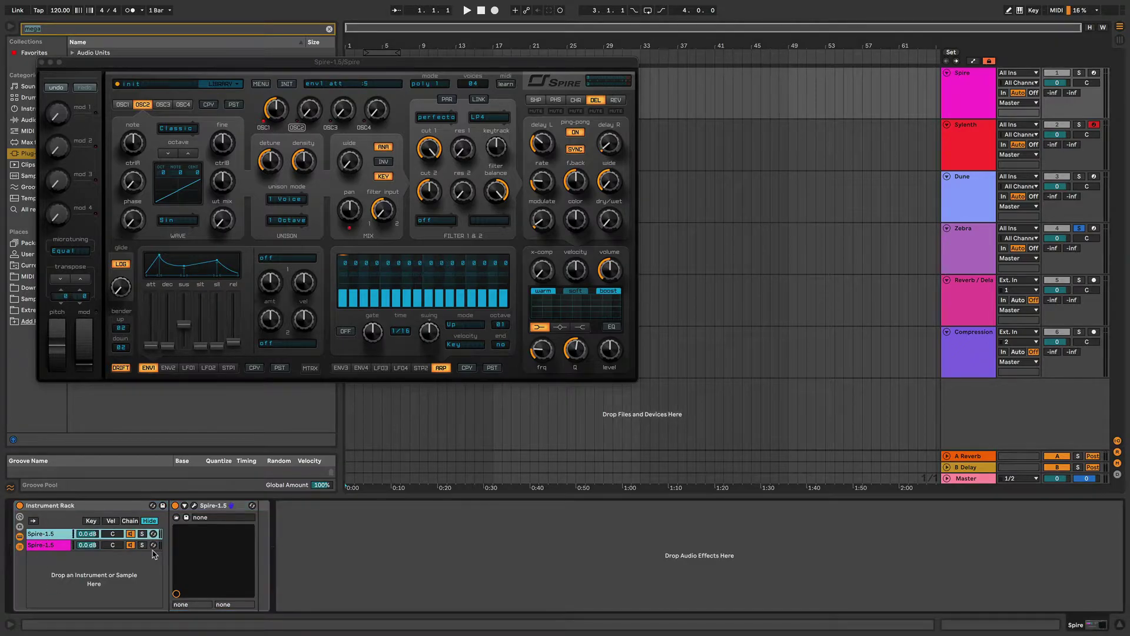
click(195, 506)
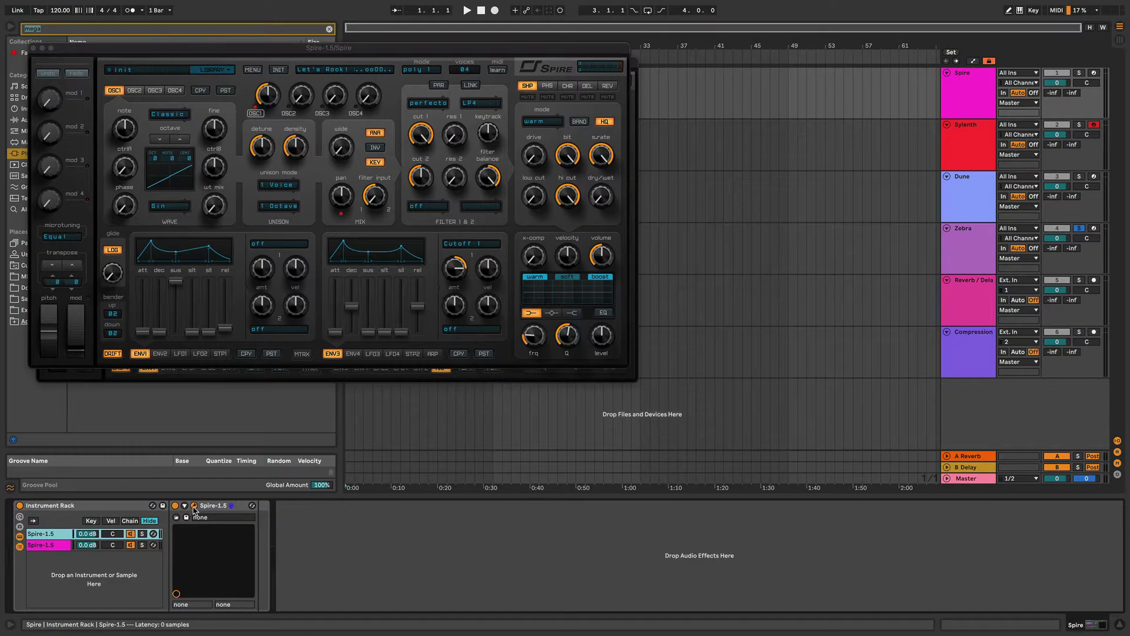
click(158, 71)
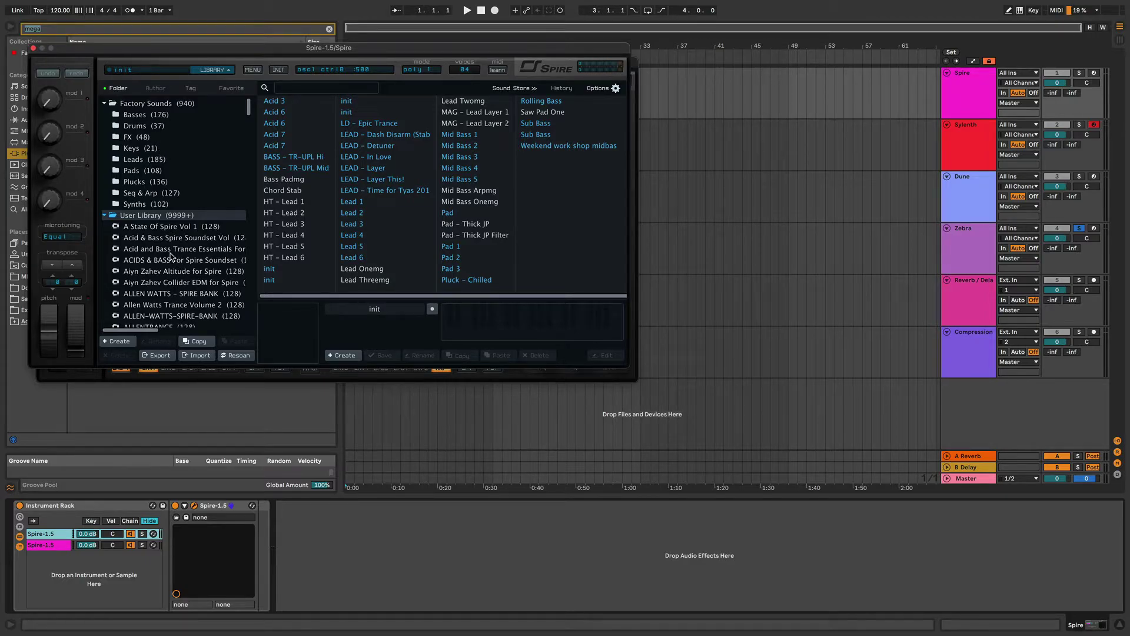
click(33, 48)
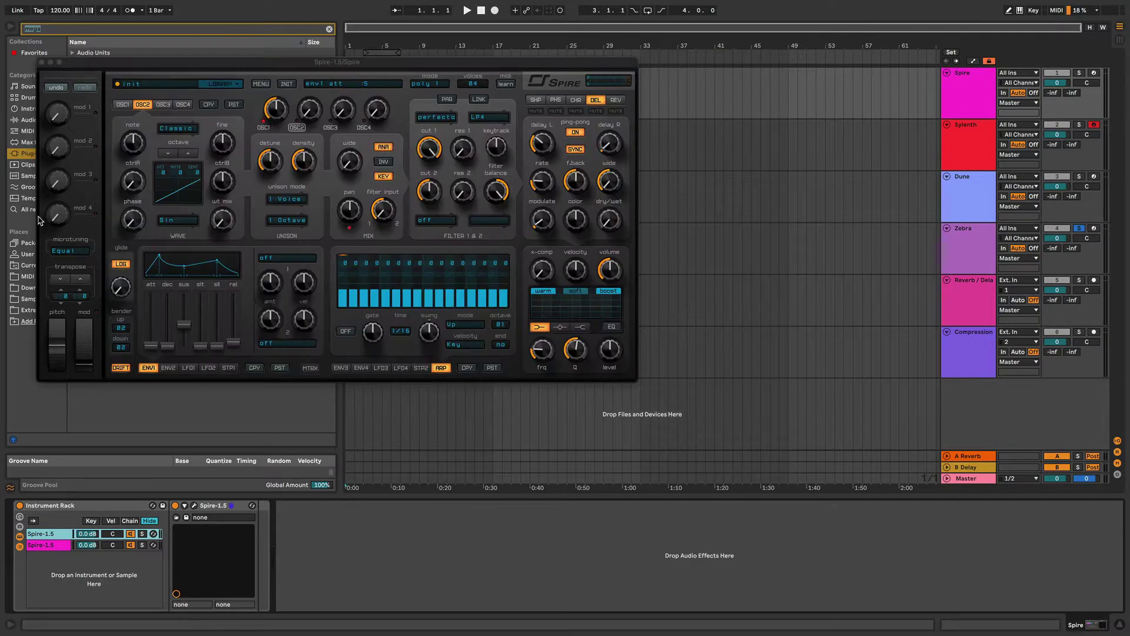
- Select the rack's second Spire-1.5 chain and open the Metta & Glyde – Signature Spire bank in its preset library
click(53, 545)
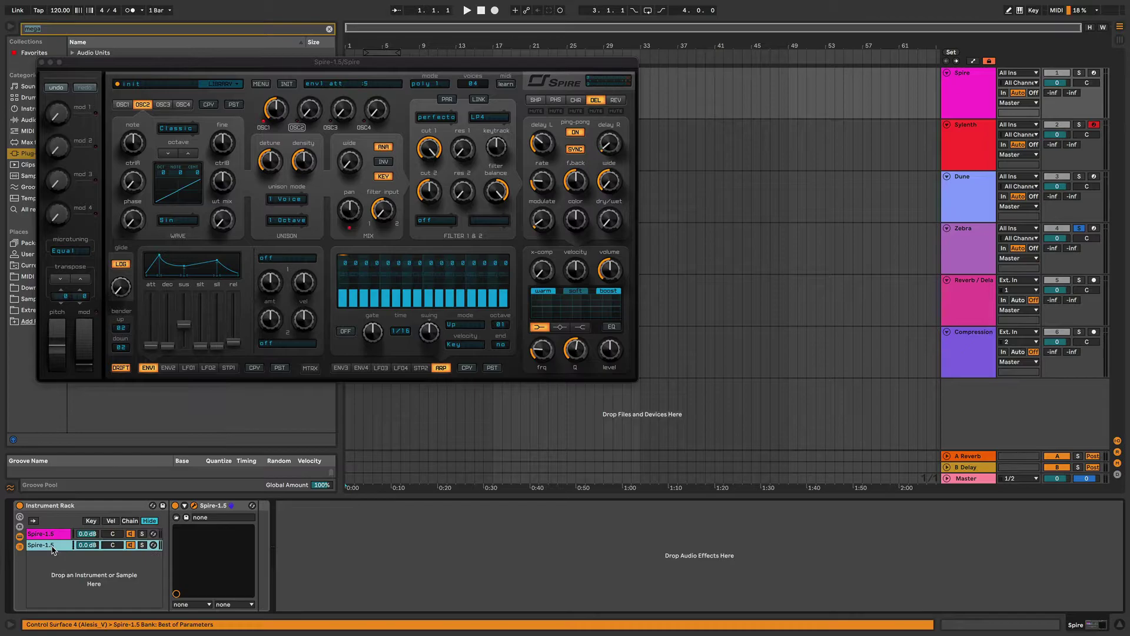
click(148, 85)
scroll(155, 272, down, 10)
scroll(154, 272, down, 15)
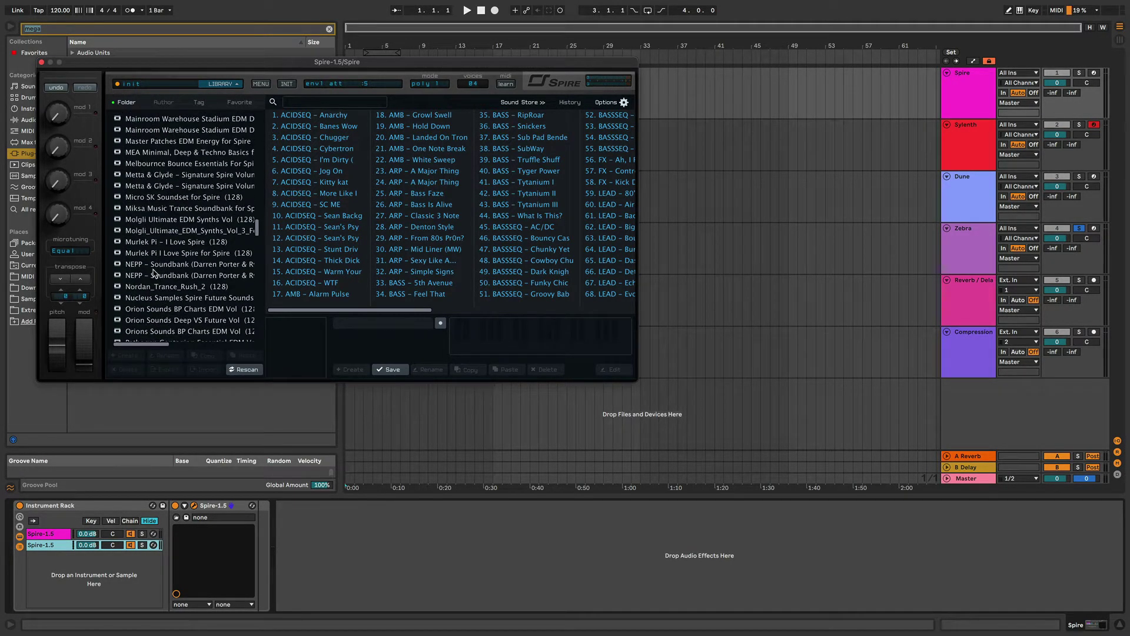
click(176, 175)
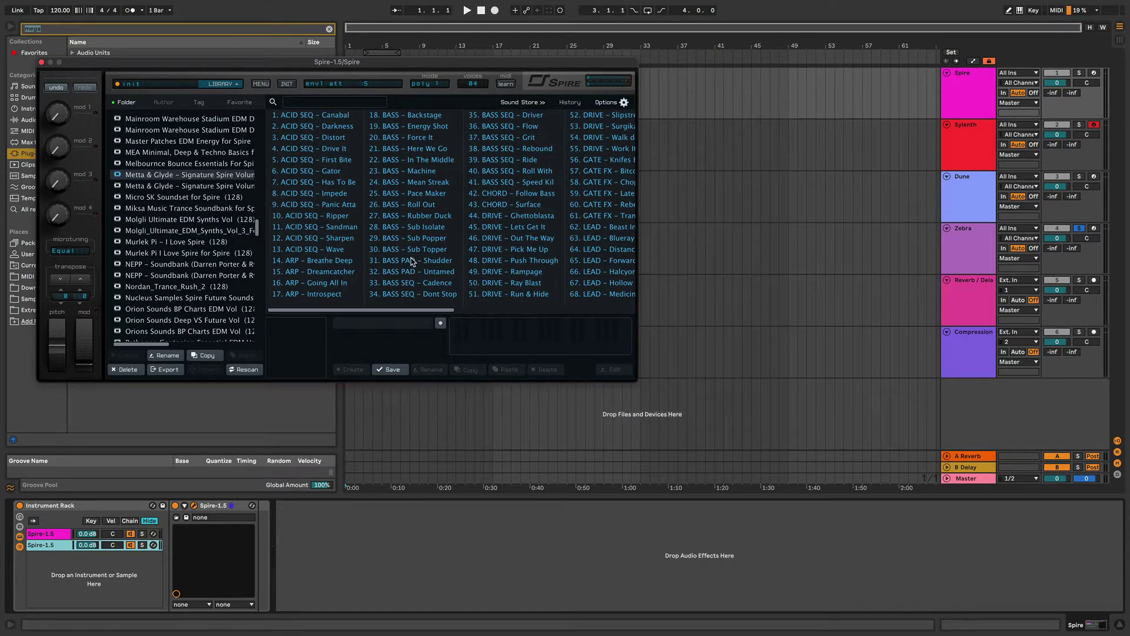
- Browse the bank's presets, load LEAD – Blueray and return to the synth controls
scroll(512, 252, right, 5)
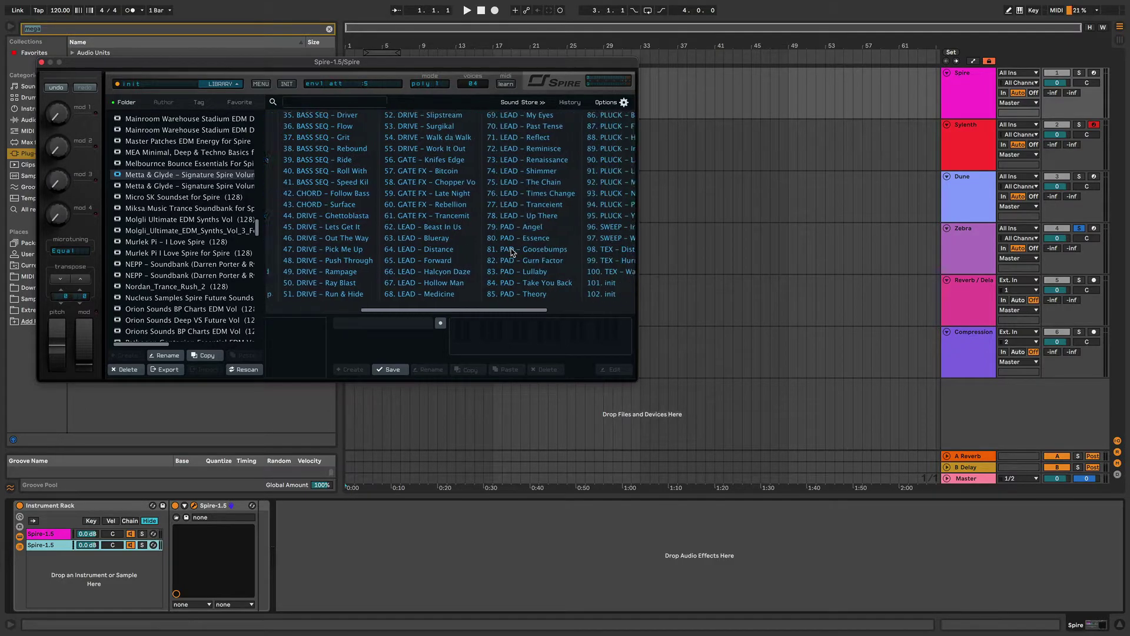
scroll(512, 252, right, 3)
scroll(512, 252, right, 2)
scroll(513, 252, left, 4)
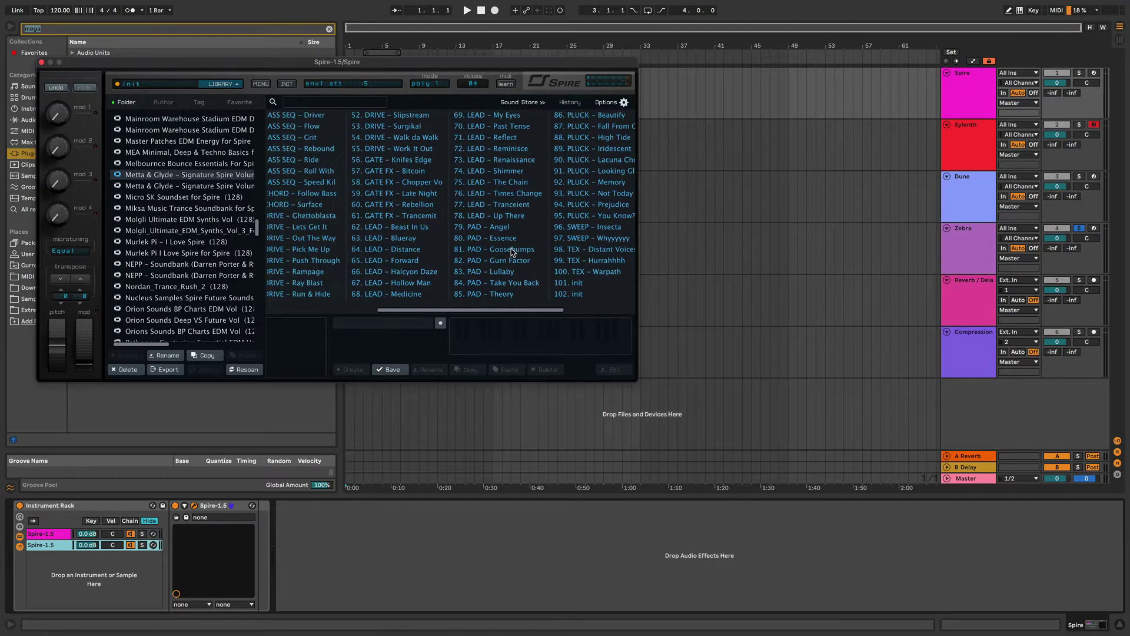
scroll(512, 252, left, 4)
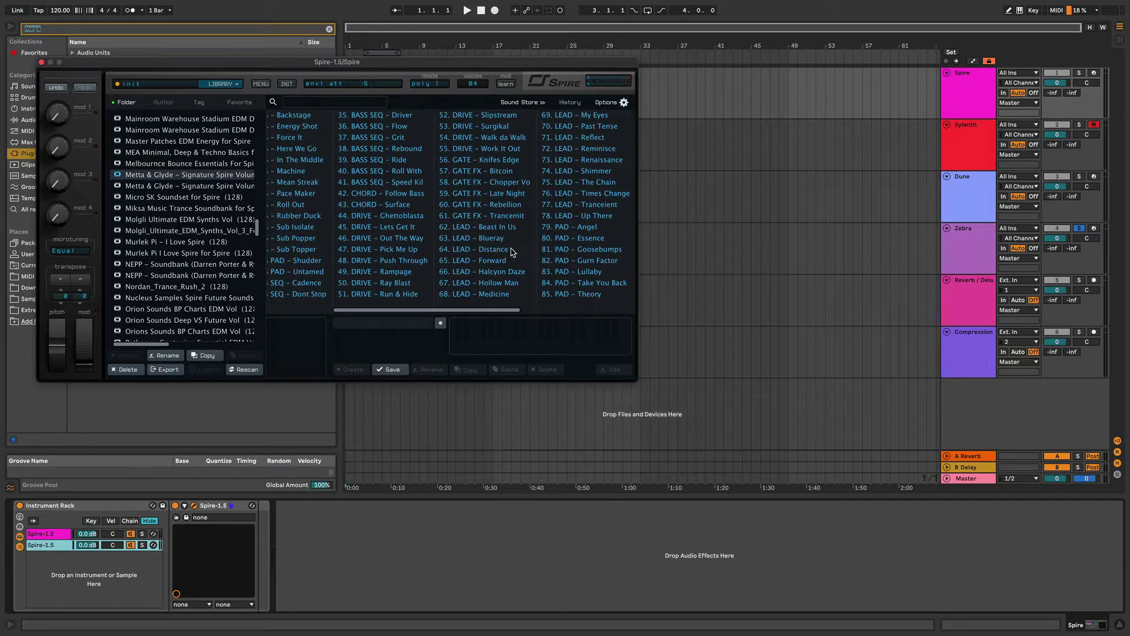
scroll(512, 252, right, 1)
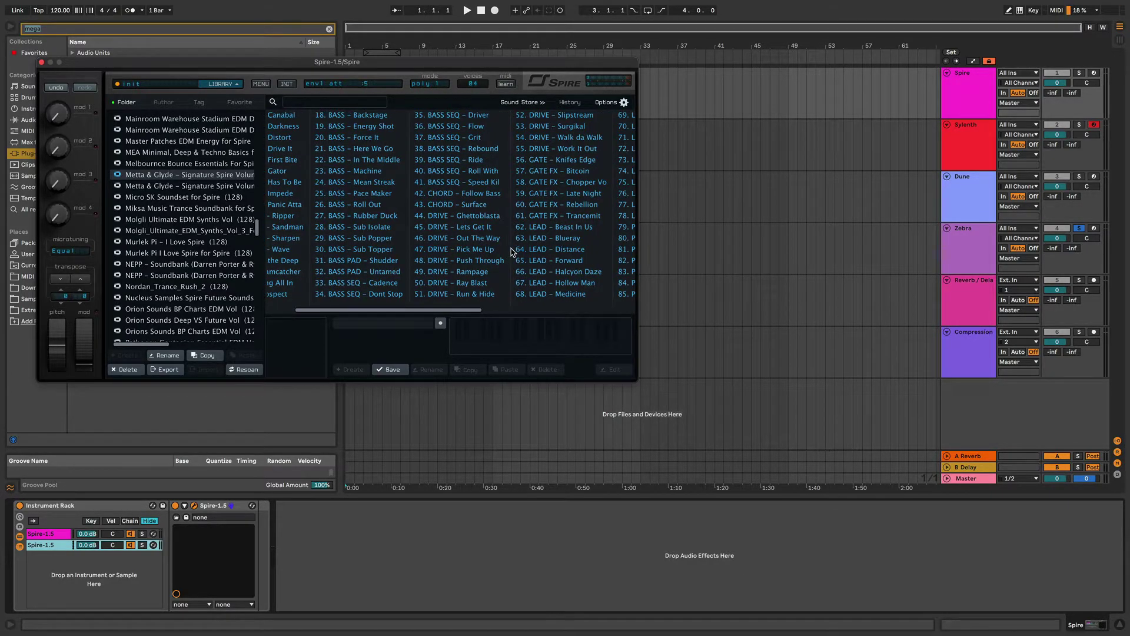
scroll(512, 252, right, 2)
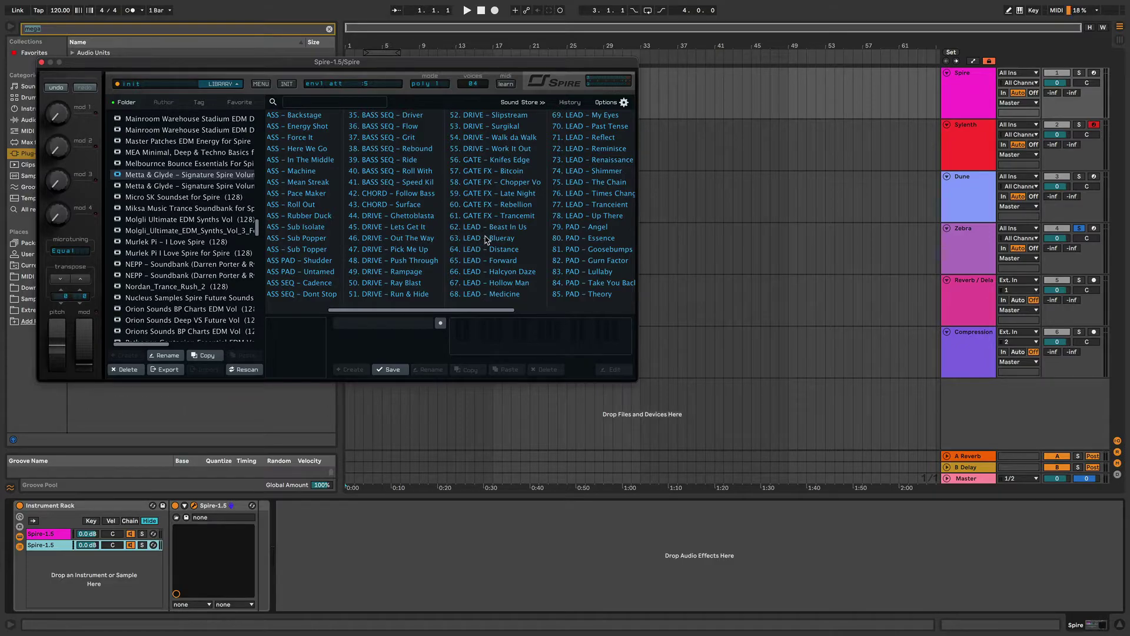
click(487, 238)
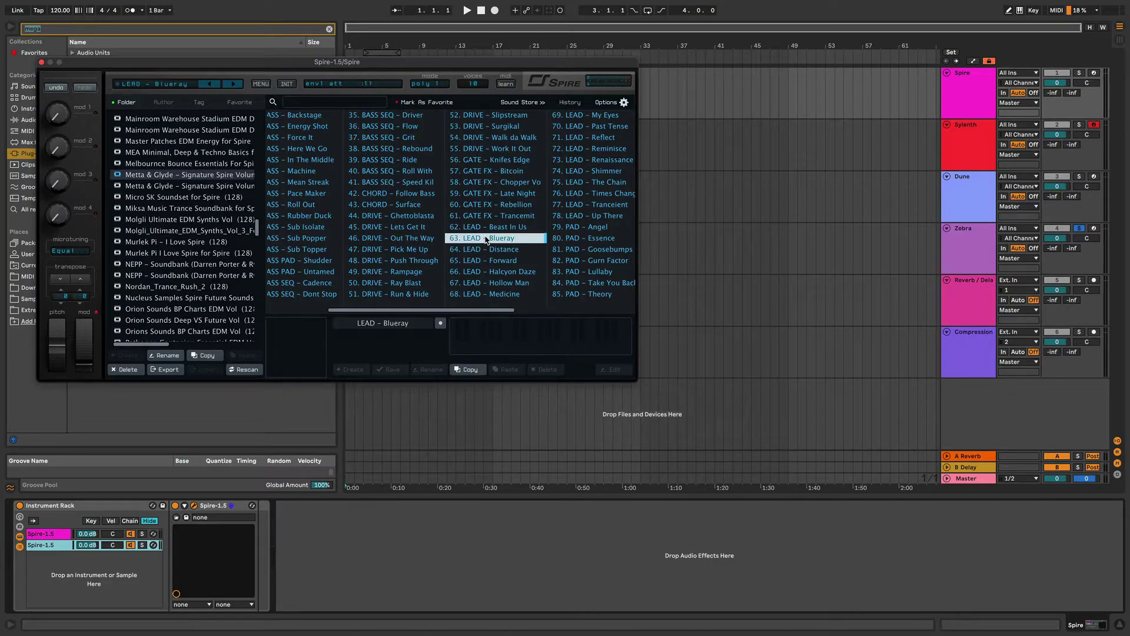
click(156, 87)
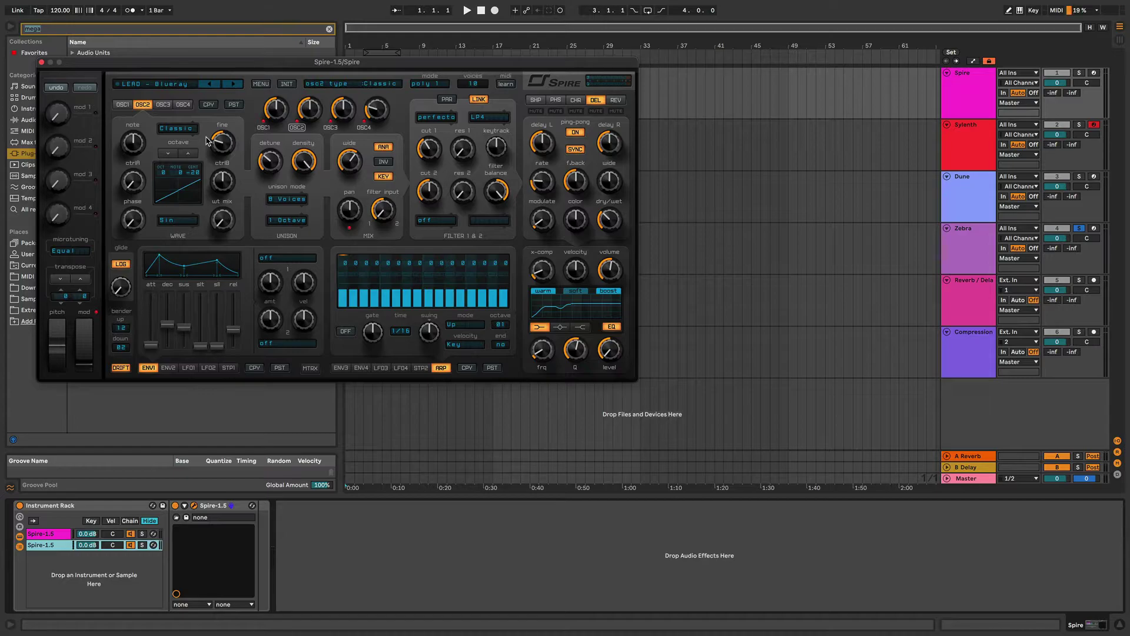
- Solo the Sylenth track and switch Spire to the LEAD – Distance preset
click(1082, 125)
click(214, 87)
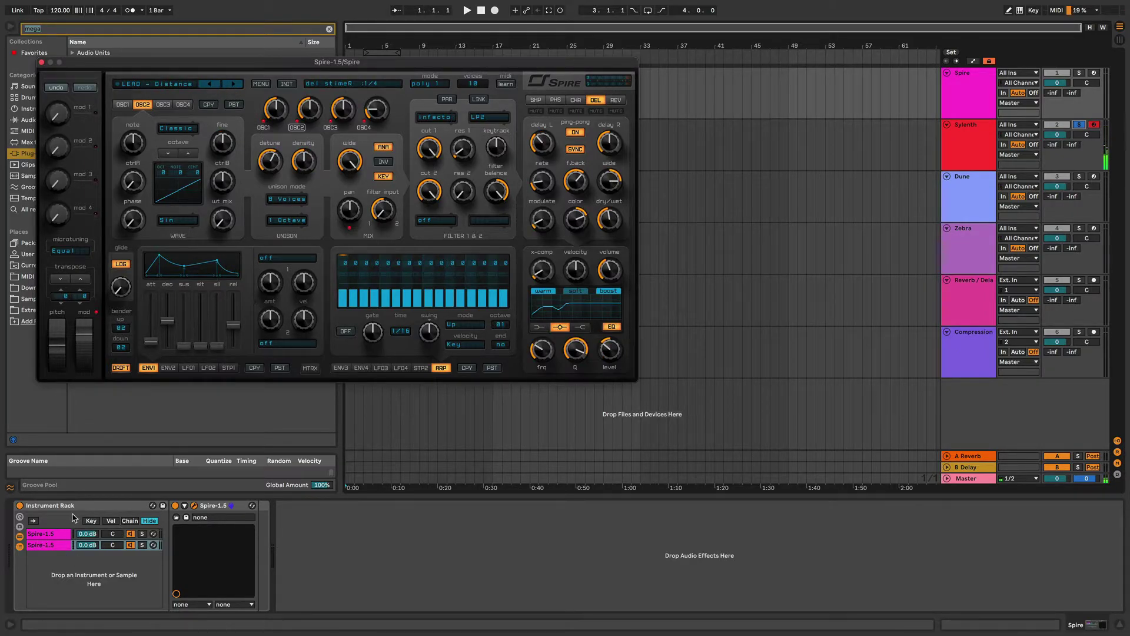
- Deactivate the first Spire-1.5 chain in the Instrument Rack and select the second chain
click(136, 534)
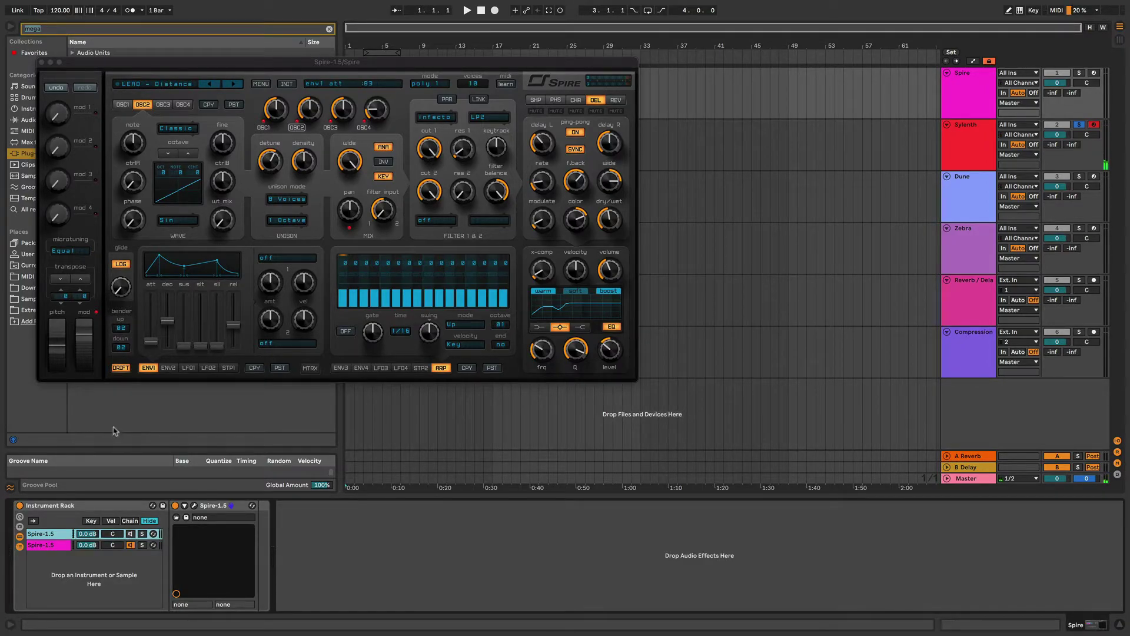
click(49, 546)
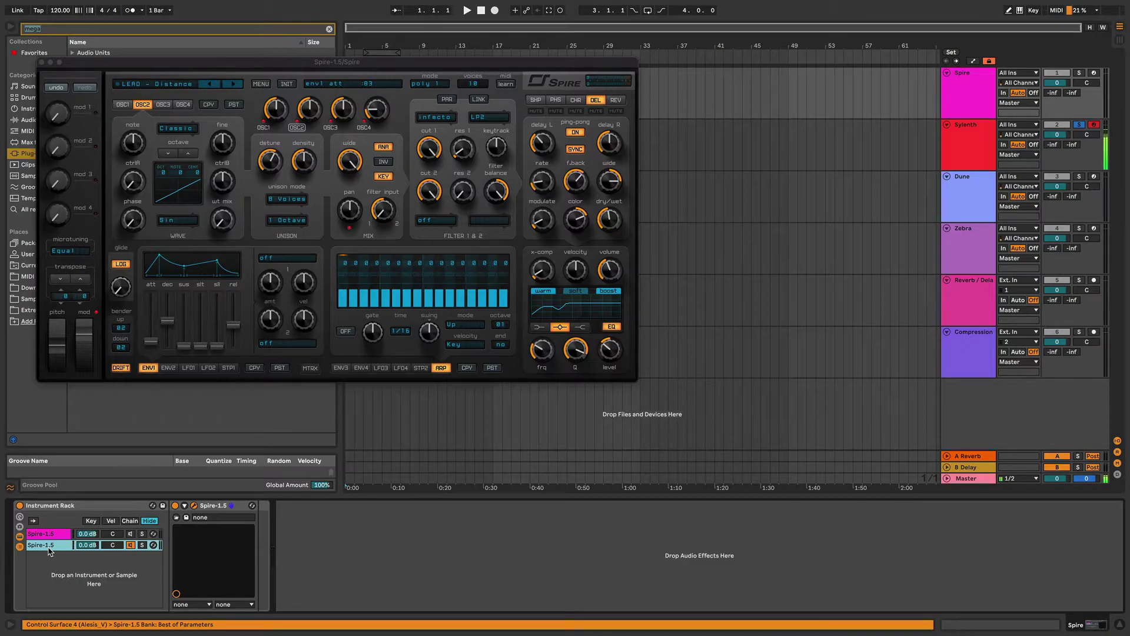
- Arm and solo the Spire track for playing, and switch Spire to the LEAD – Forward preset
click(1094, 74)
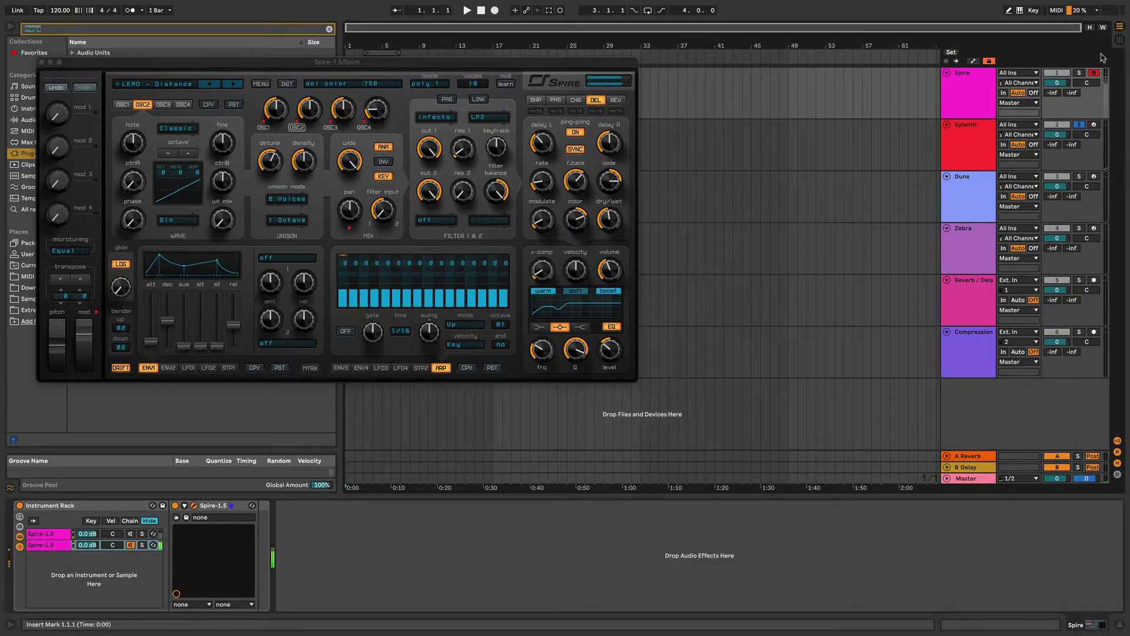
click(1080, 73)
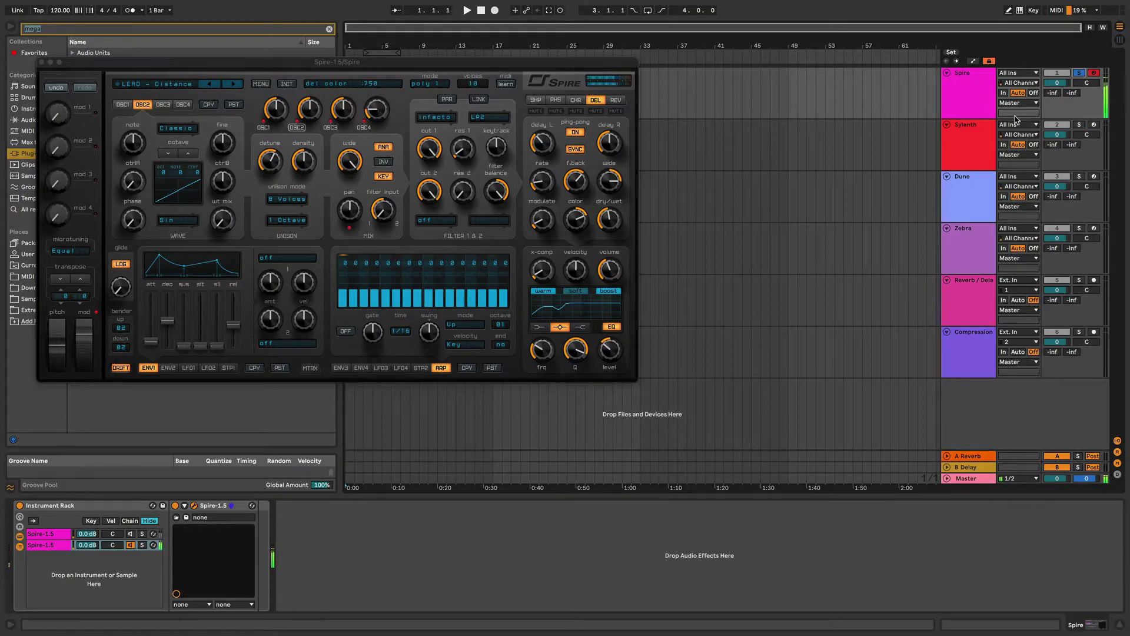
click(232, 86)
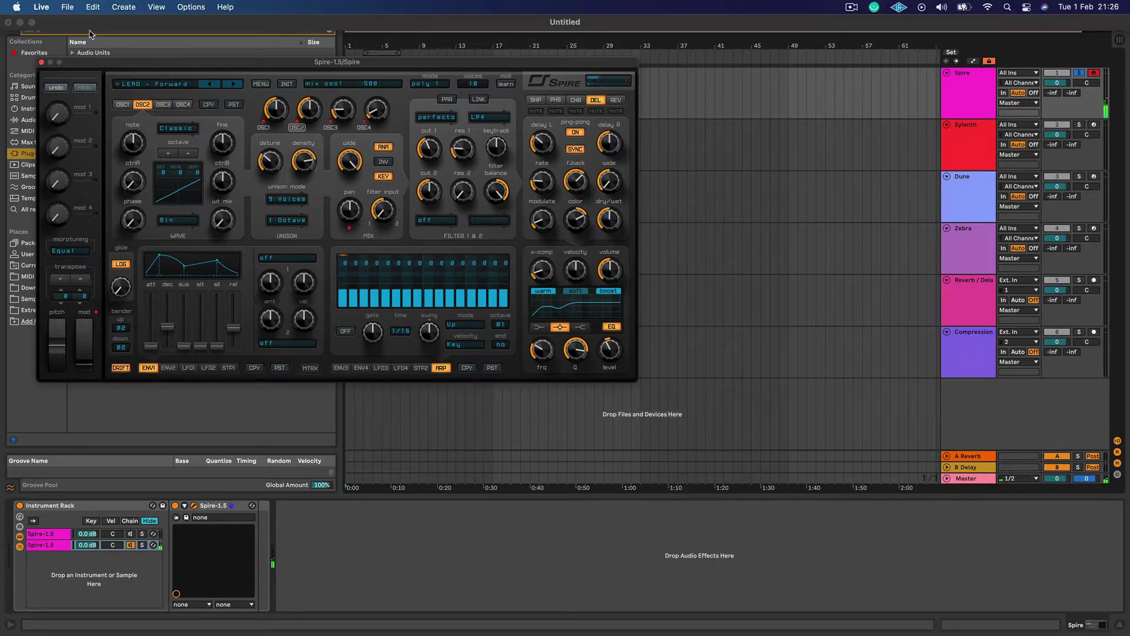
- Close Spire and open the Sylenth1 instrument on the Sylenth track
click(41, 63)
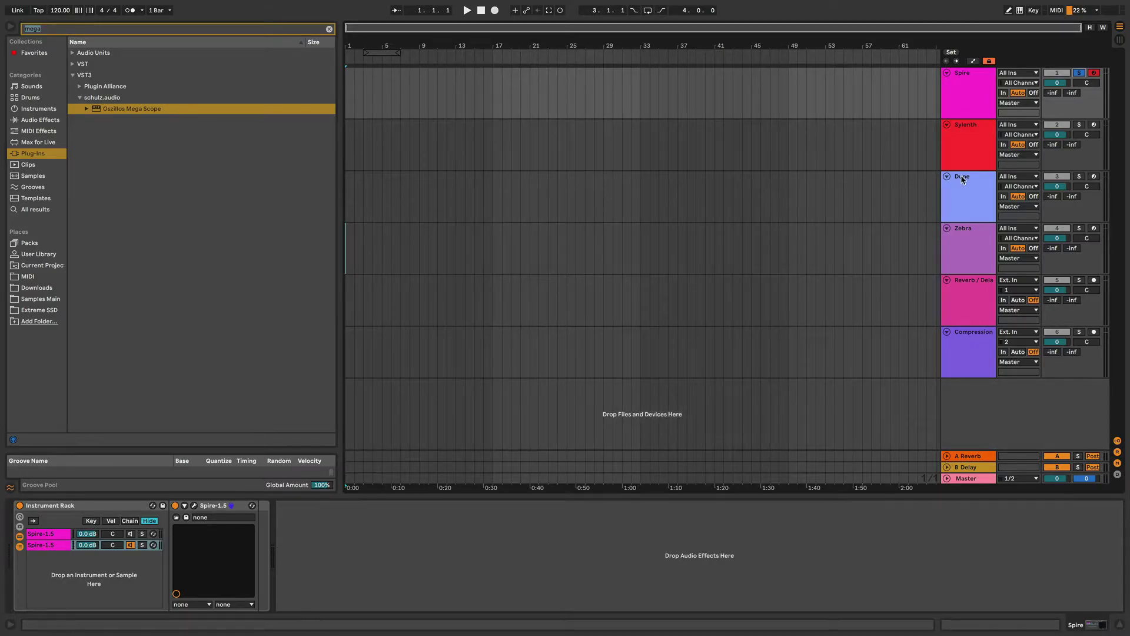
click(958, 149)
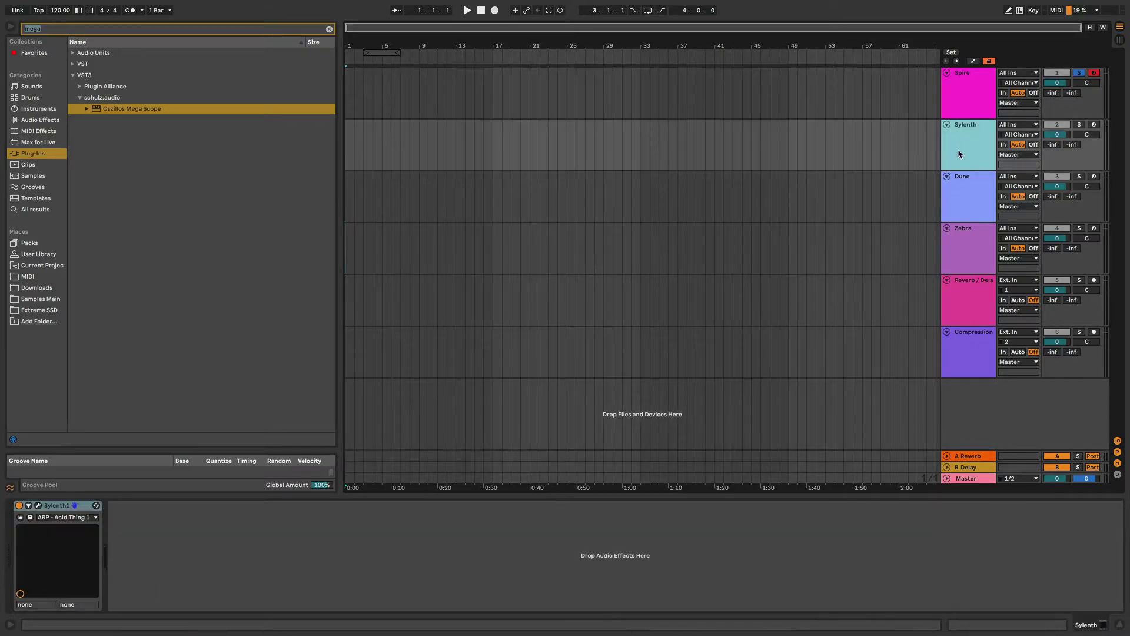
click(39, 507)
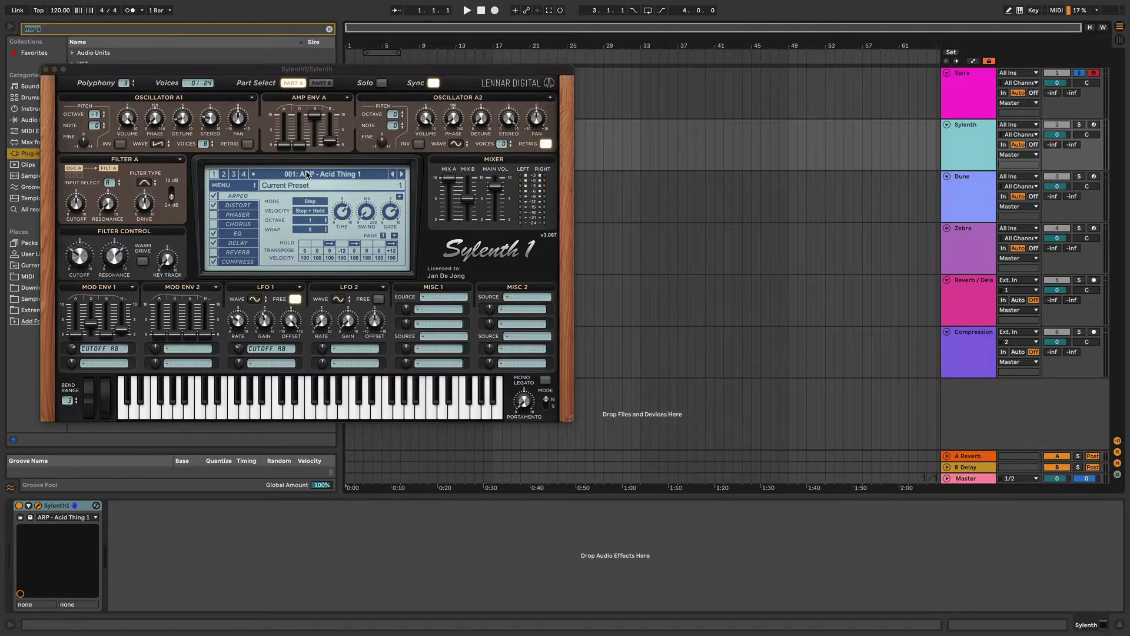
- Browse Sylenth1's first three preset banks, loading ARP - Trance Sequence 1, LEAD - Distorted Chord and PAD - Trance Energy 2
click(307, 175)
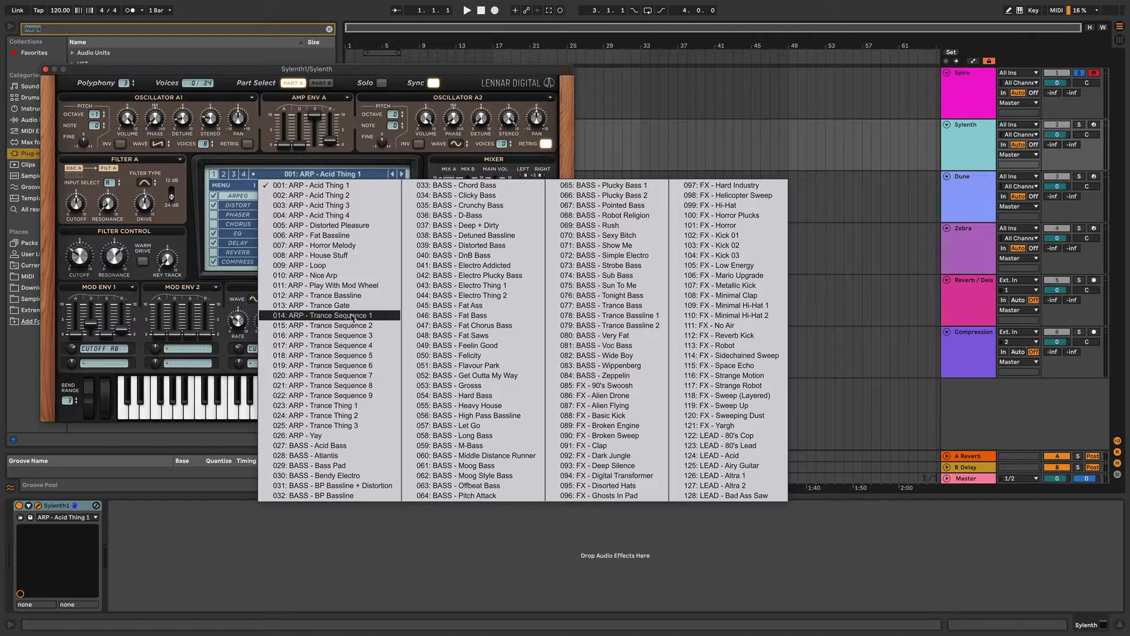
click(353, 317)
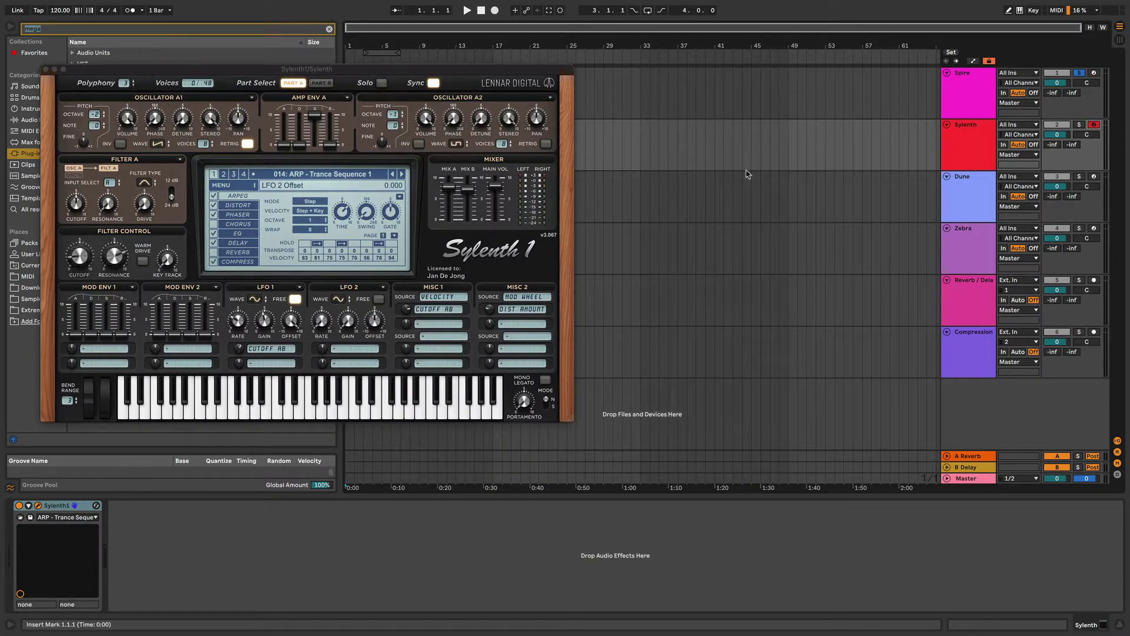
click(329, 175)
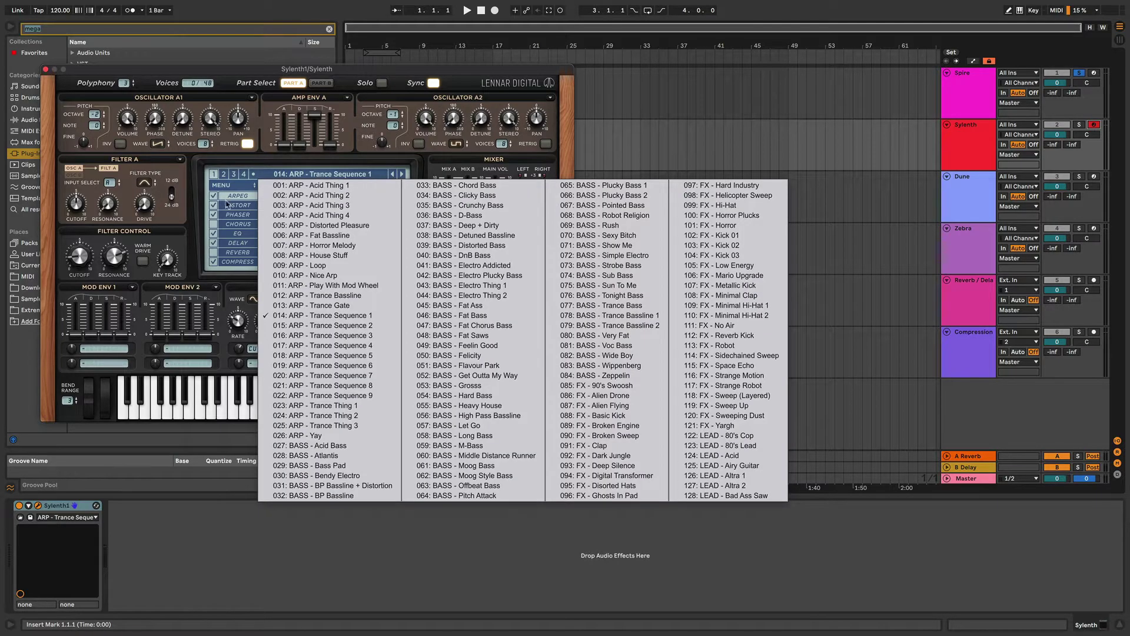
click(225, 178)
click(325, 175)
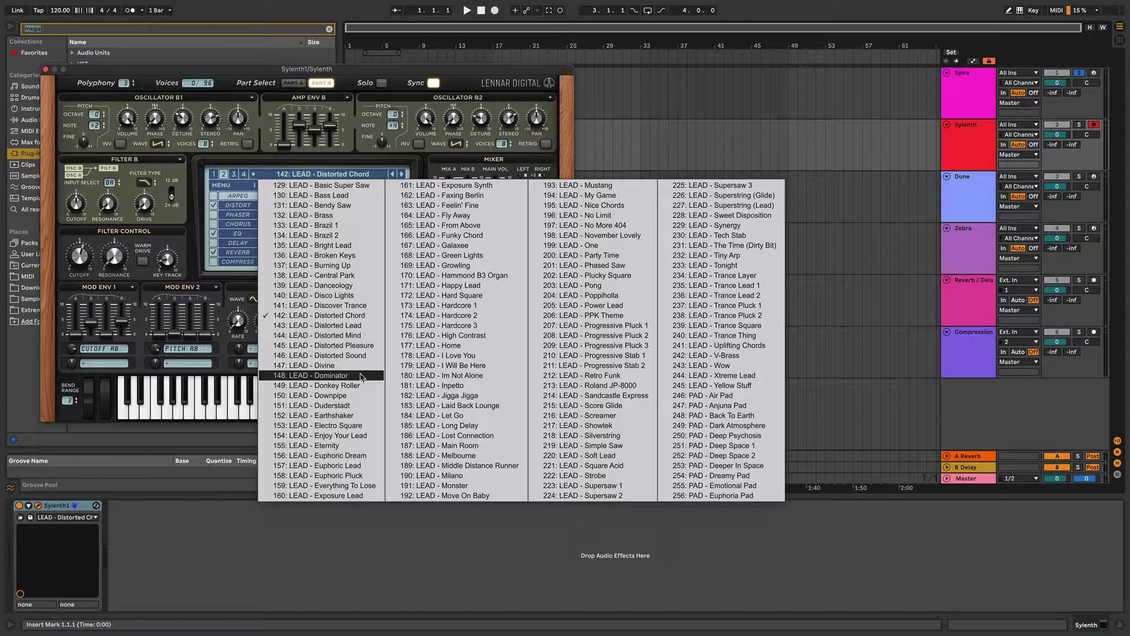
click(234, 175)
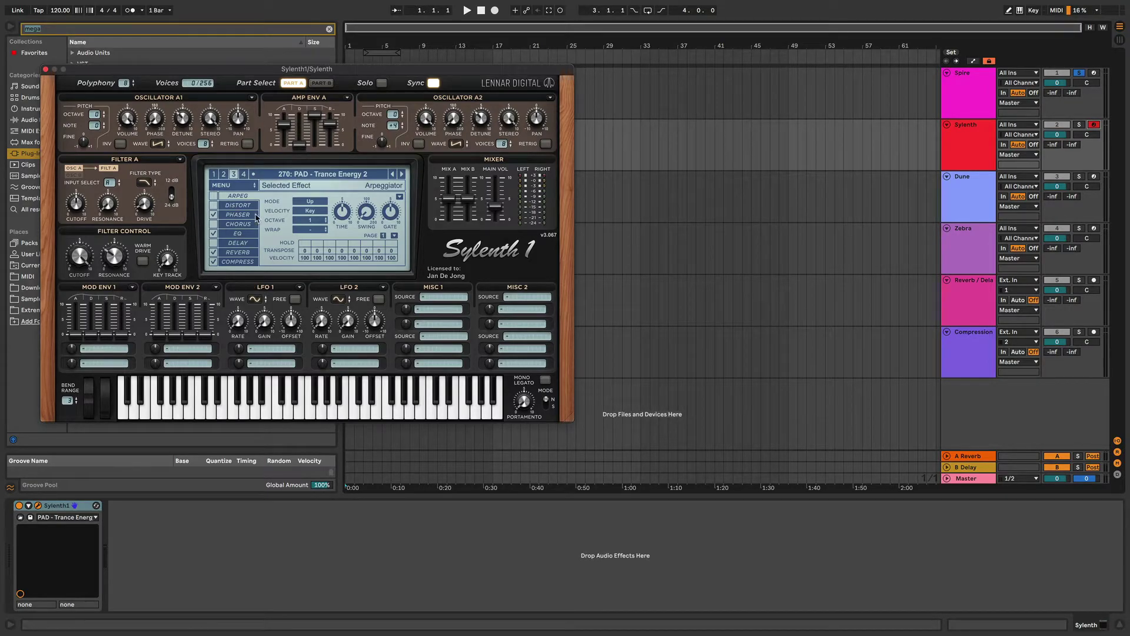
- Examine the available destinations for Sylenth1's Mod Env 1 without choosing one
click(102, 351)
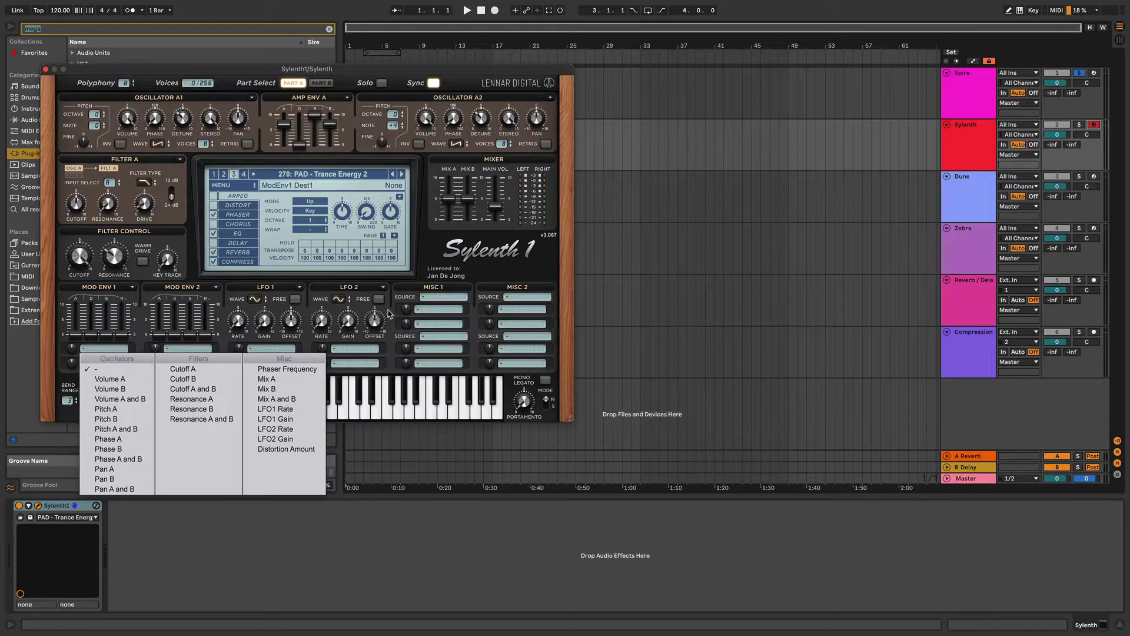
click(100, 337)
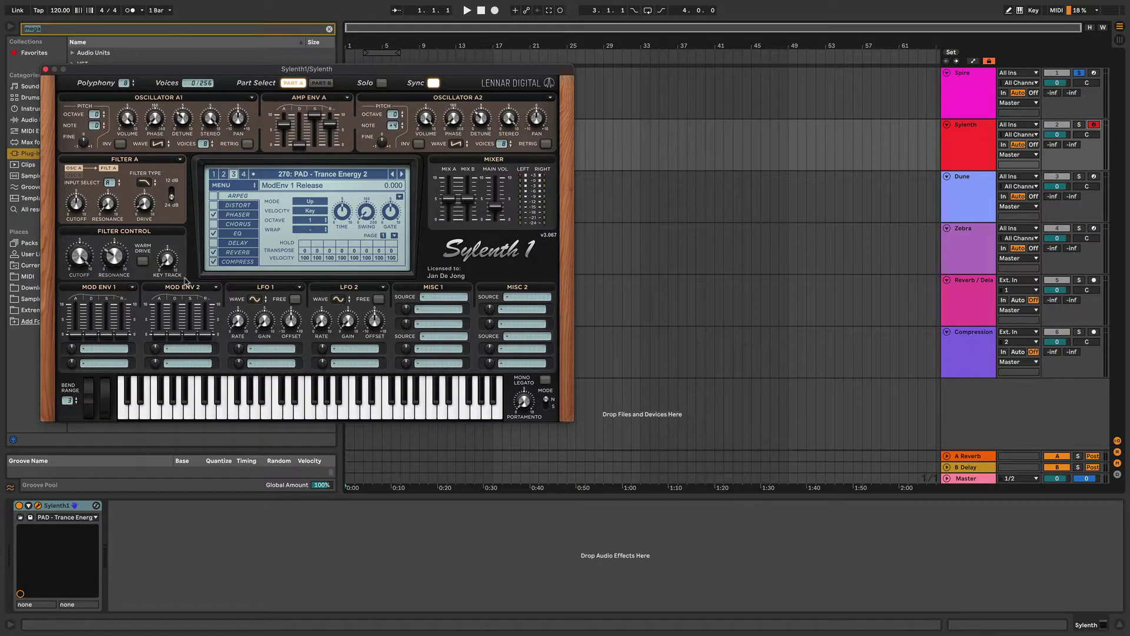
click(174, 262)
- Close Sylenth1, open Dune 2 on the Dune track and look through its list of lead presets
click(46, 70)
click(959, 184)
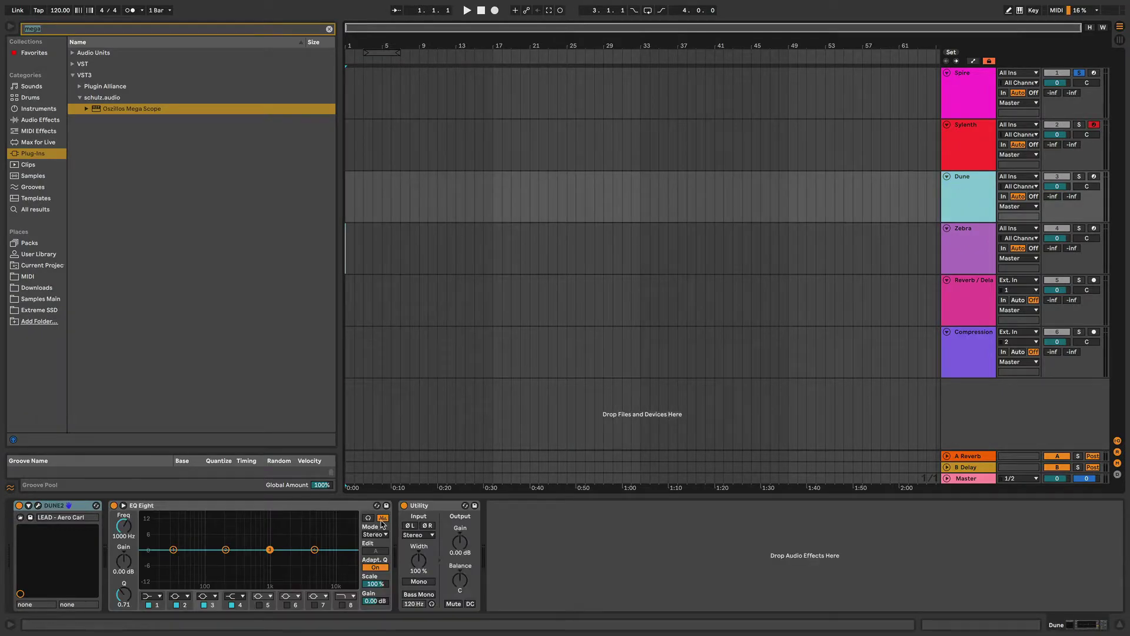
click(39, 506)
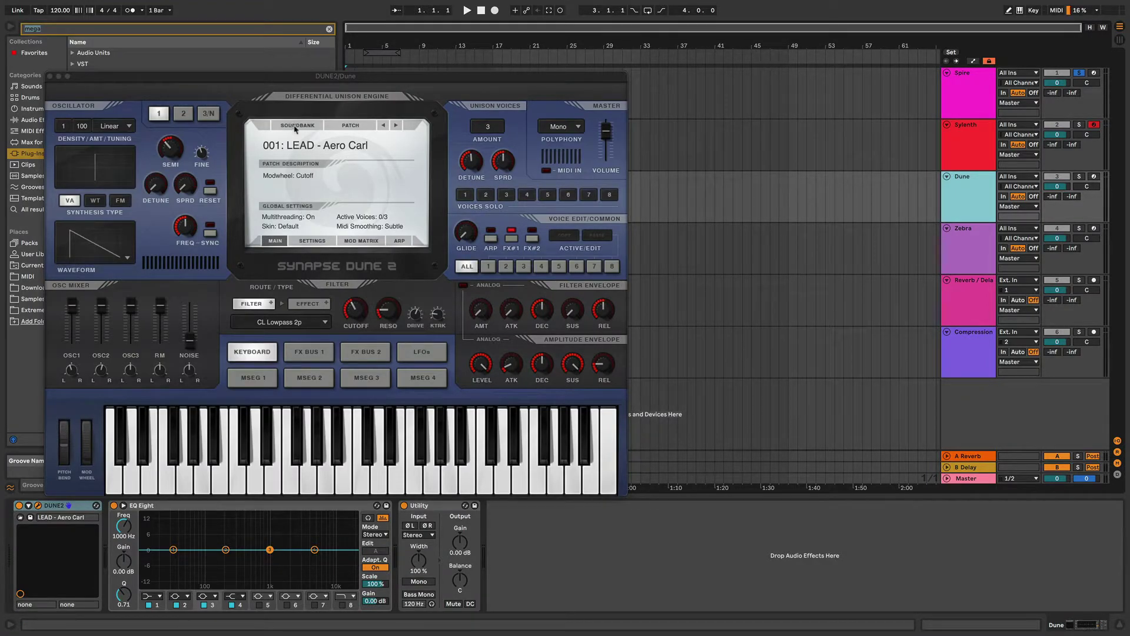
click(331, 146)
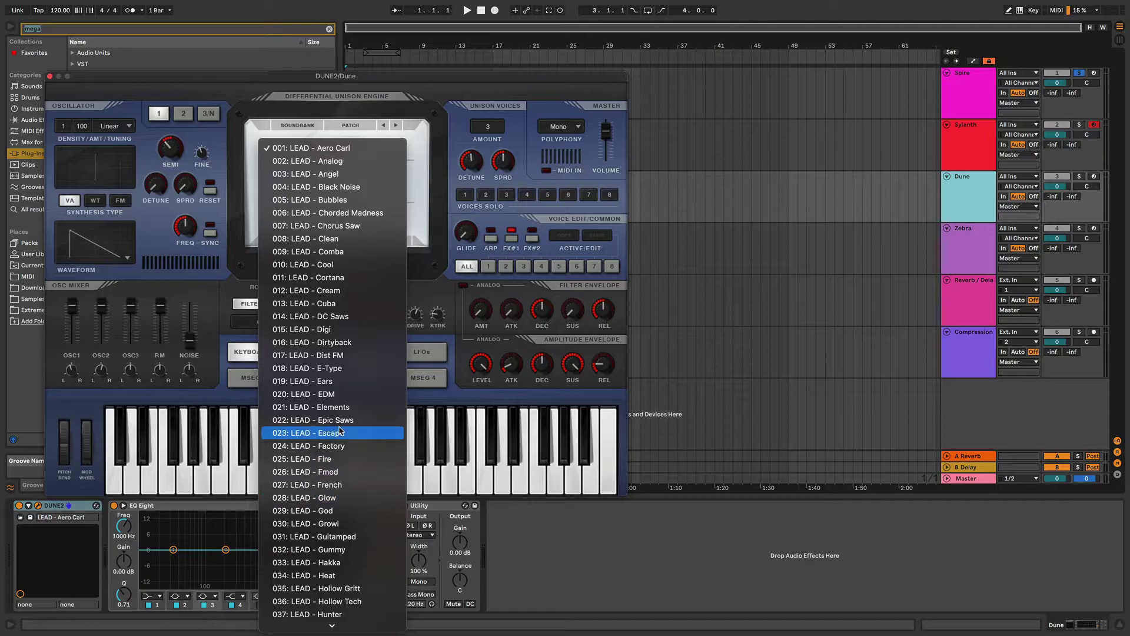
click(220, 160)
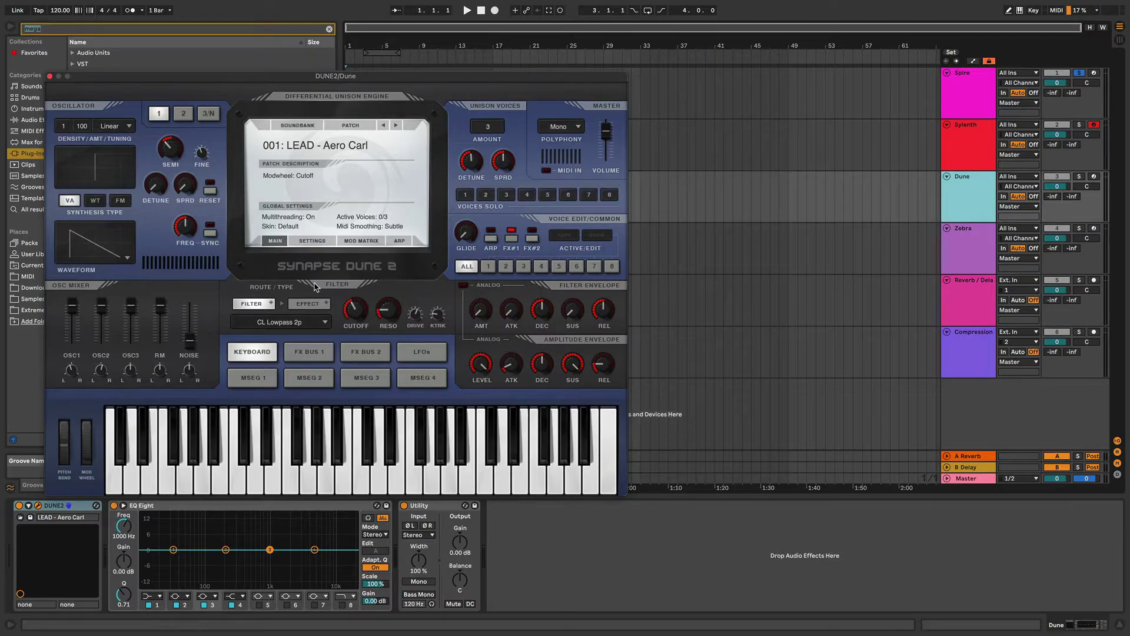
- Replace the Dune 2 window with Zebra2 and load its BASS – Cheese, BASS – Frontier and BASS – Minima Life presets in turn
click(51, 76)
click(977, 253)
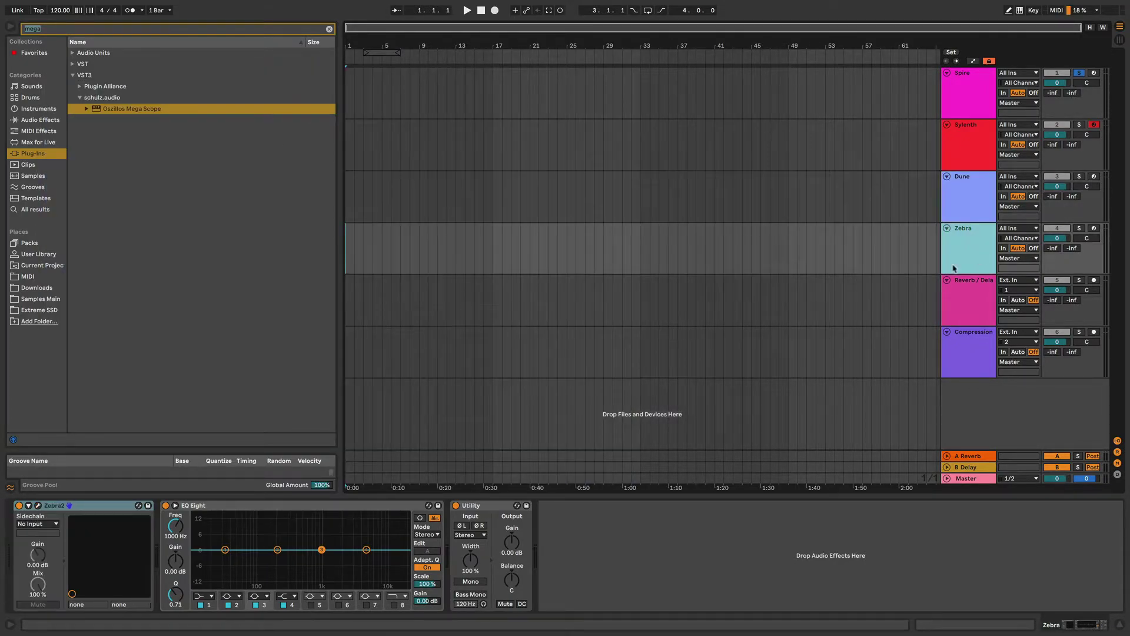
click(37, 505)
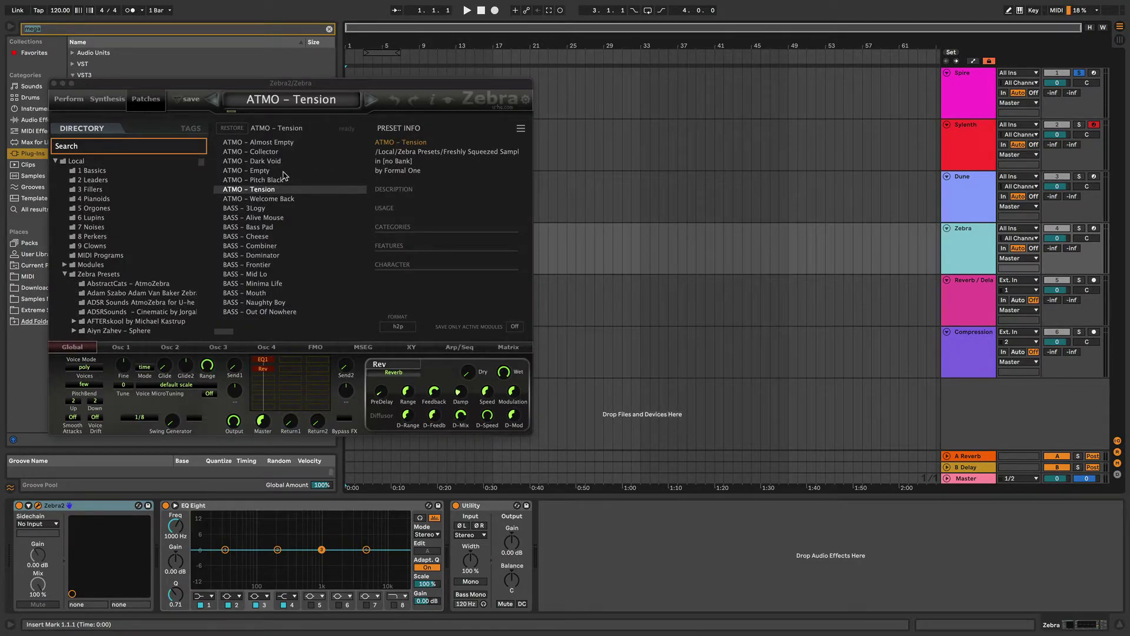
click(259, 236)
click(265, 265)
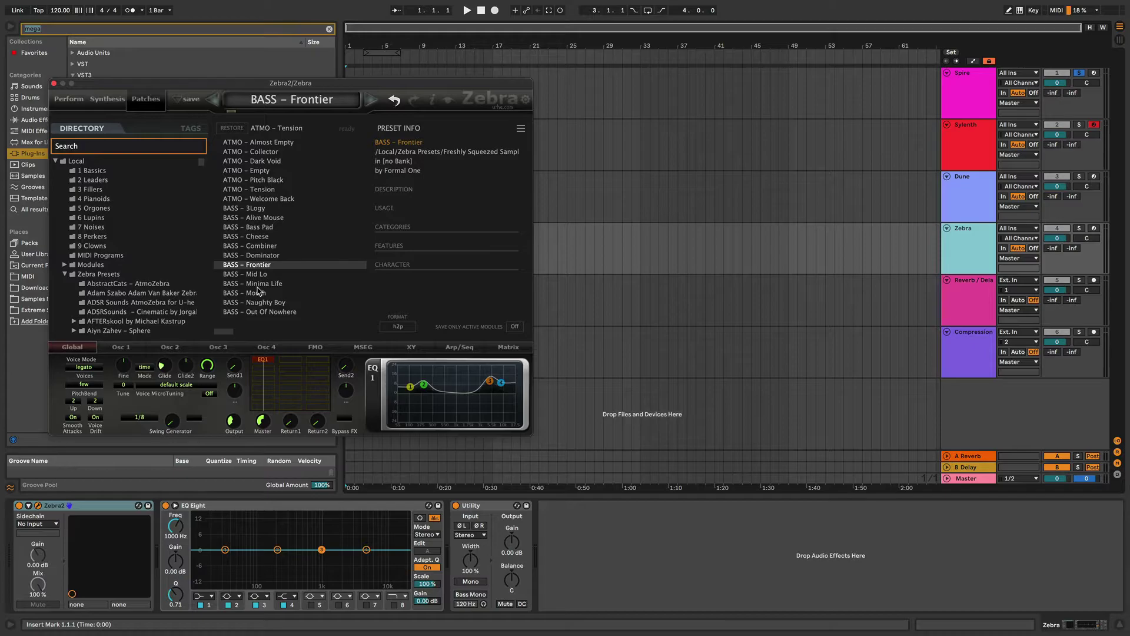
click(260, 285)
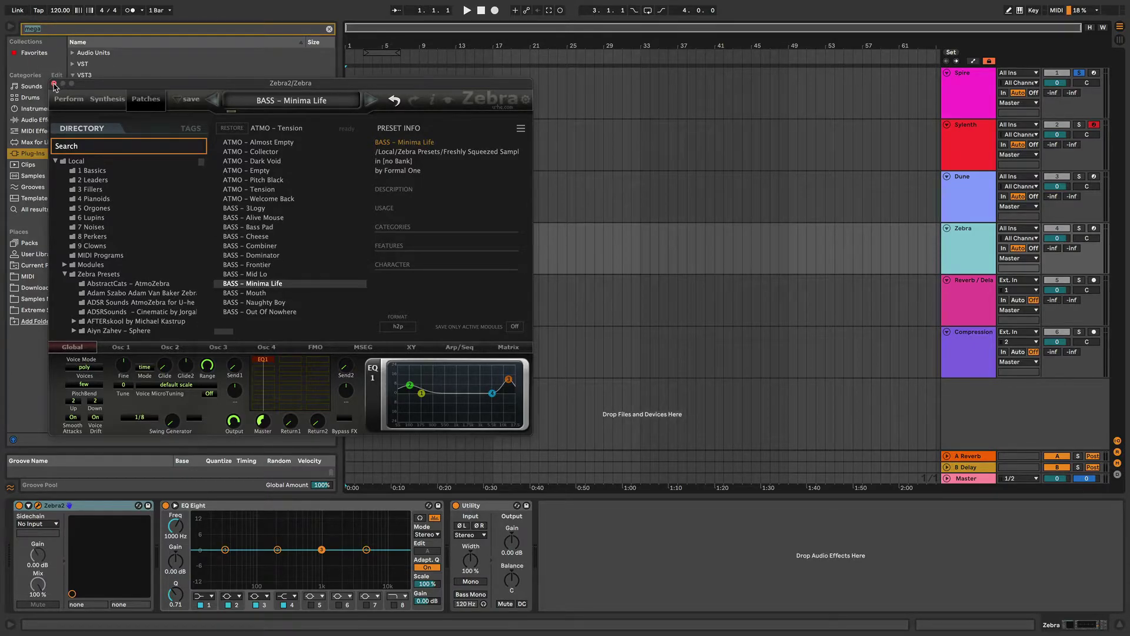
click(54, 83)
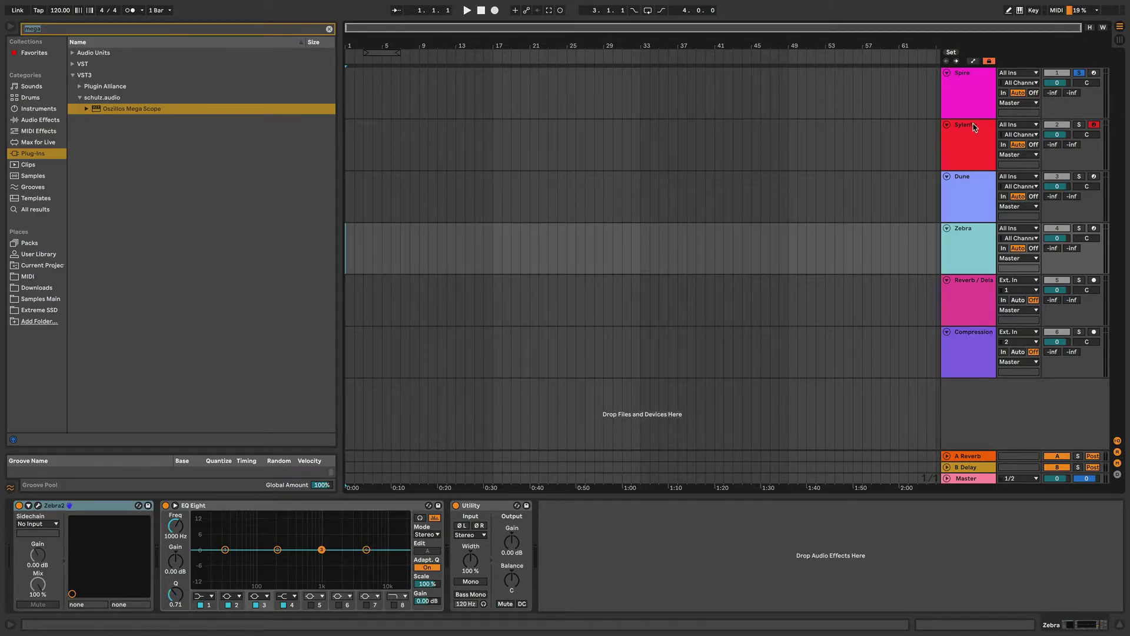
- Step through the Spire, Sylenth, Dune and Zebra tracks to compare their instrument devices
click(959, 108)
click(965, 153)
click(960, 185)
click(976, 151)
click(970, 90)
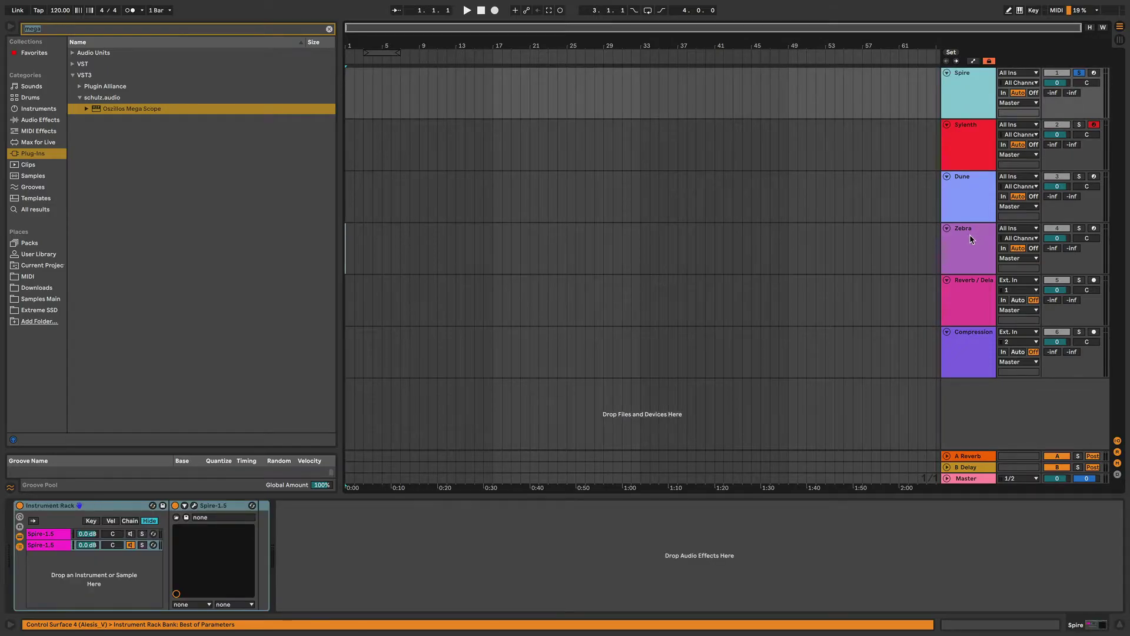
click(971, 240)
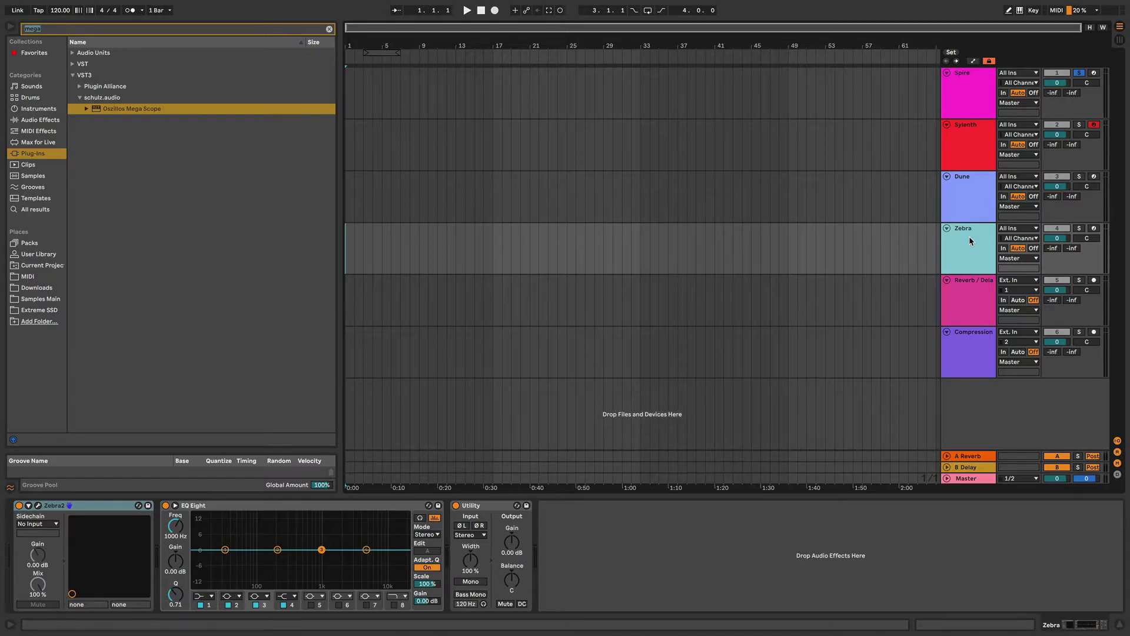
click(966, 160)
click(970, 97)
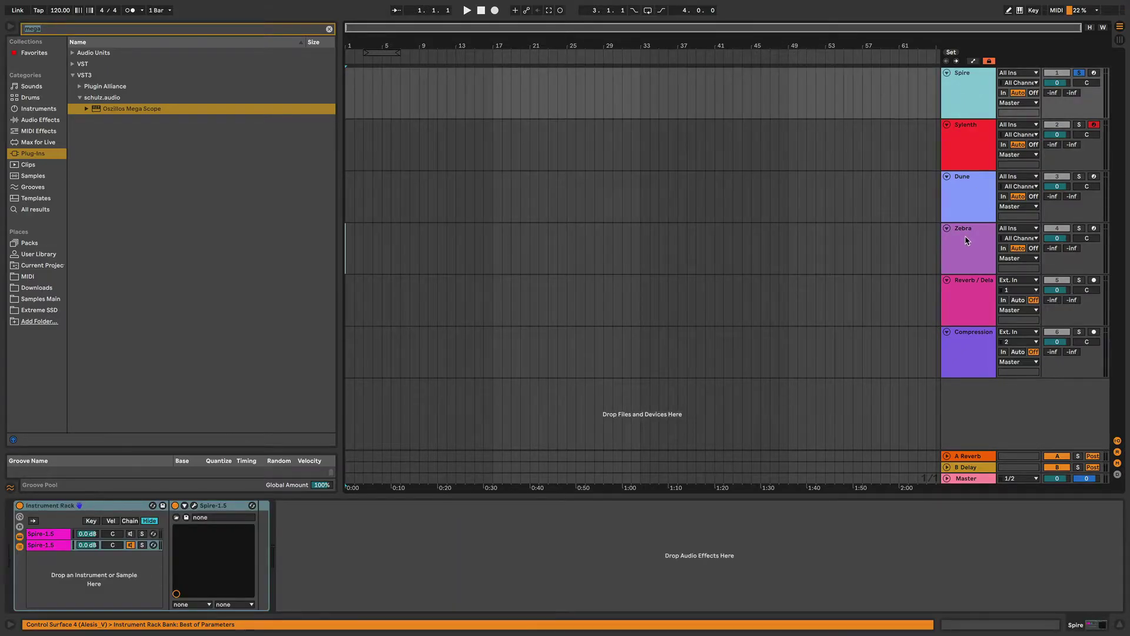
click(966, 237)
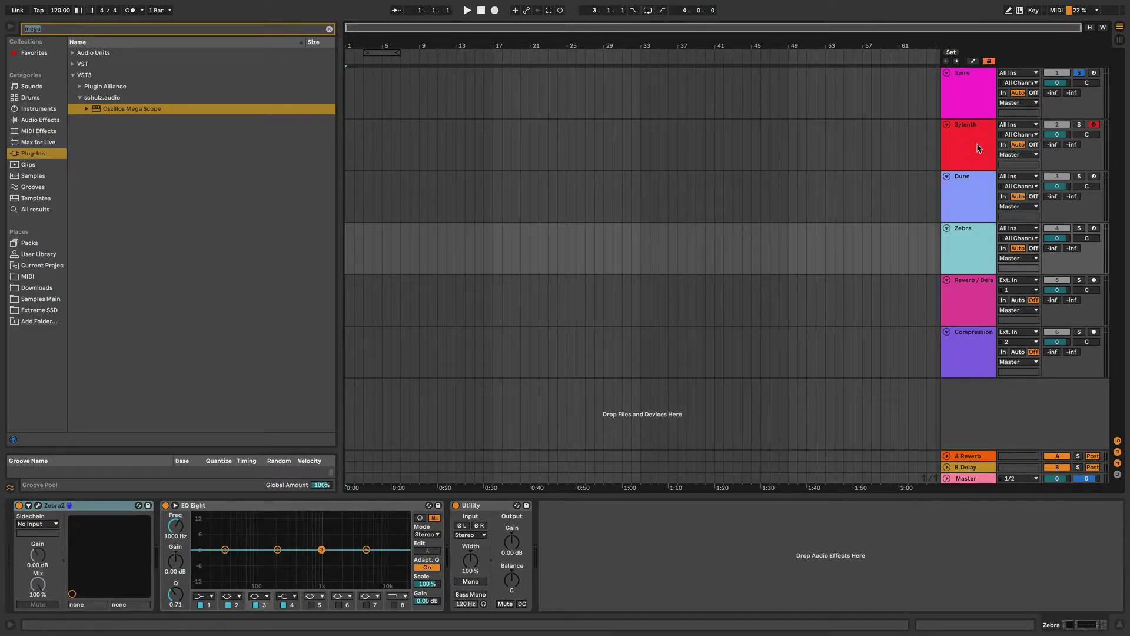
click(964, 189)
click(959, 233)
click(963, 139)
click(955, 110)
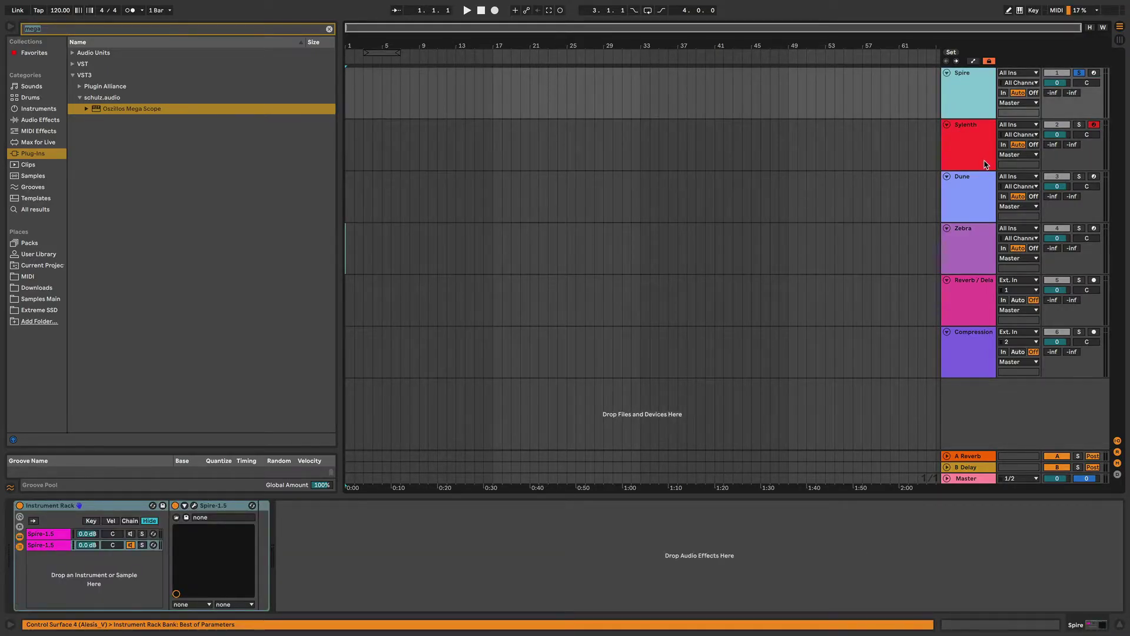
click(957, 163)
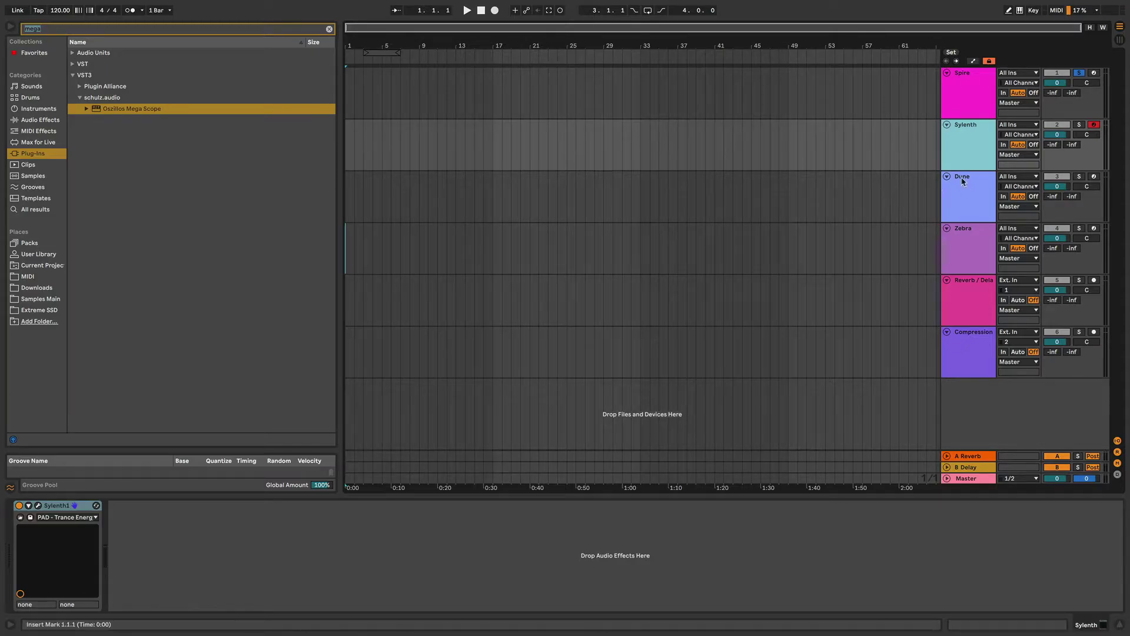
click(977, 241)
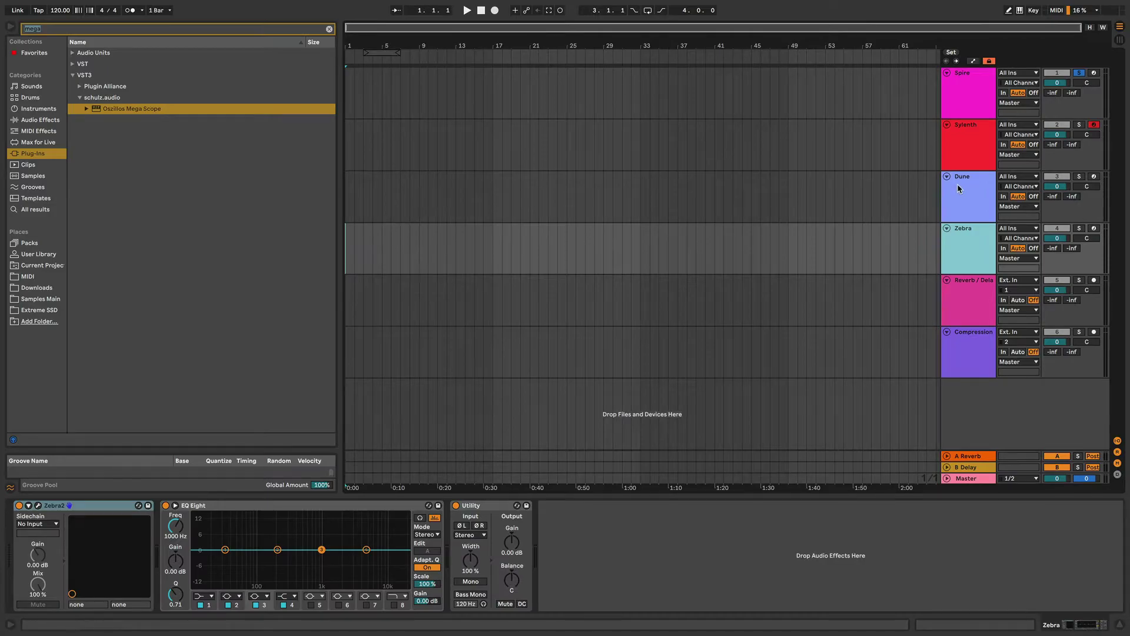
click(964, 217)
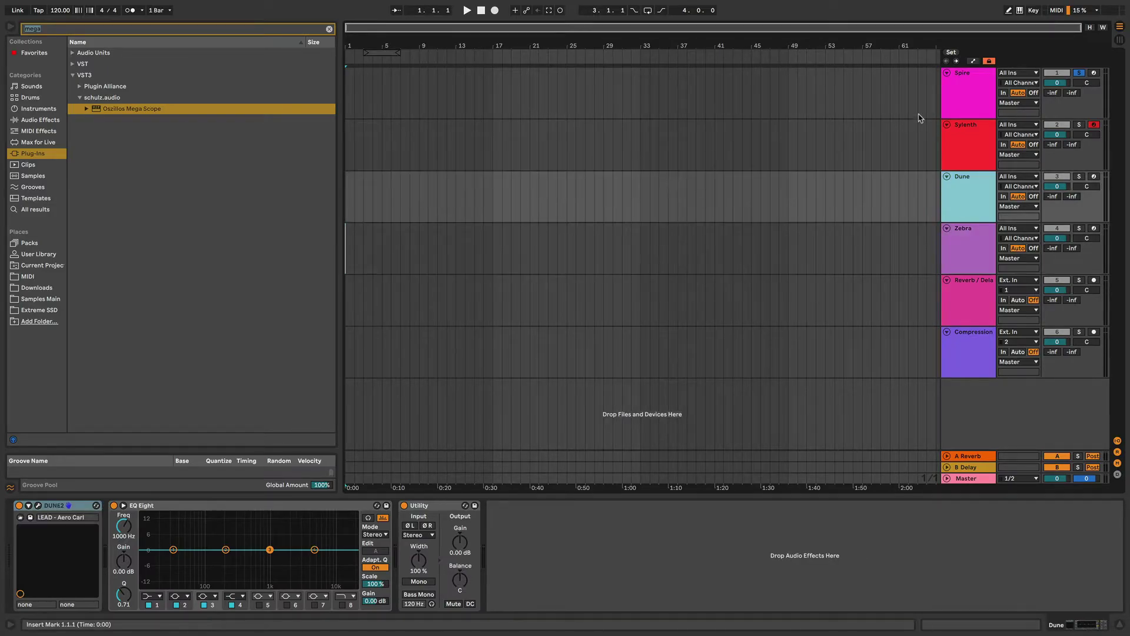
click(953, 143)
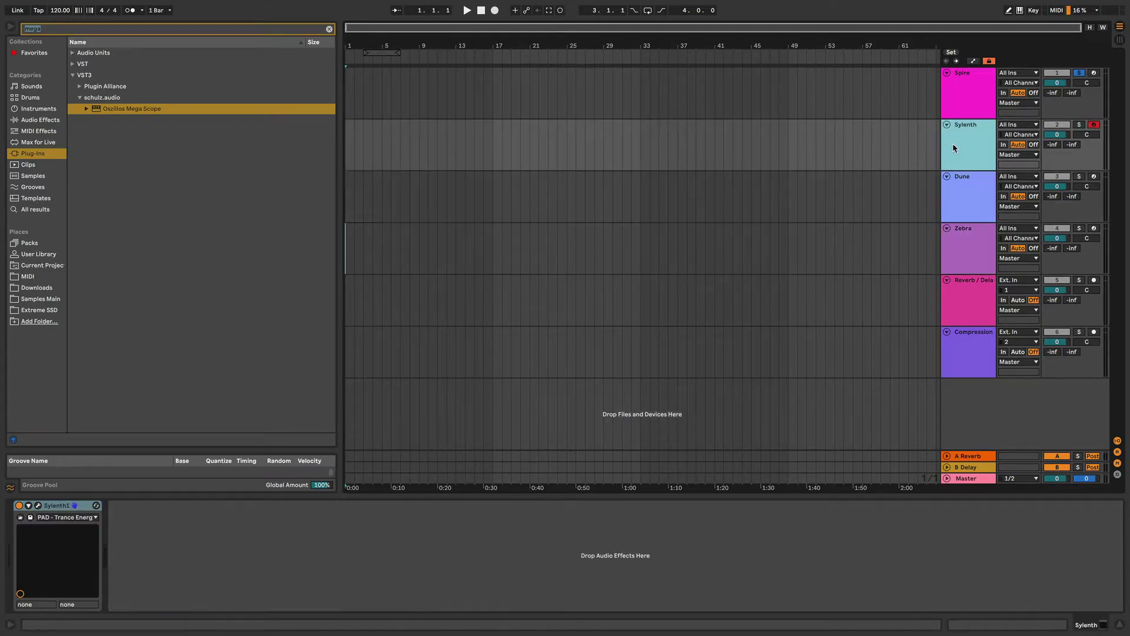
click(960, 101)
- Reopen Sylenth1 and Spire to examine their synth controls, and close both plugin windows
click(981, 157)
click(37, 505)
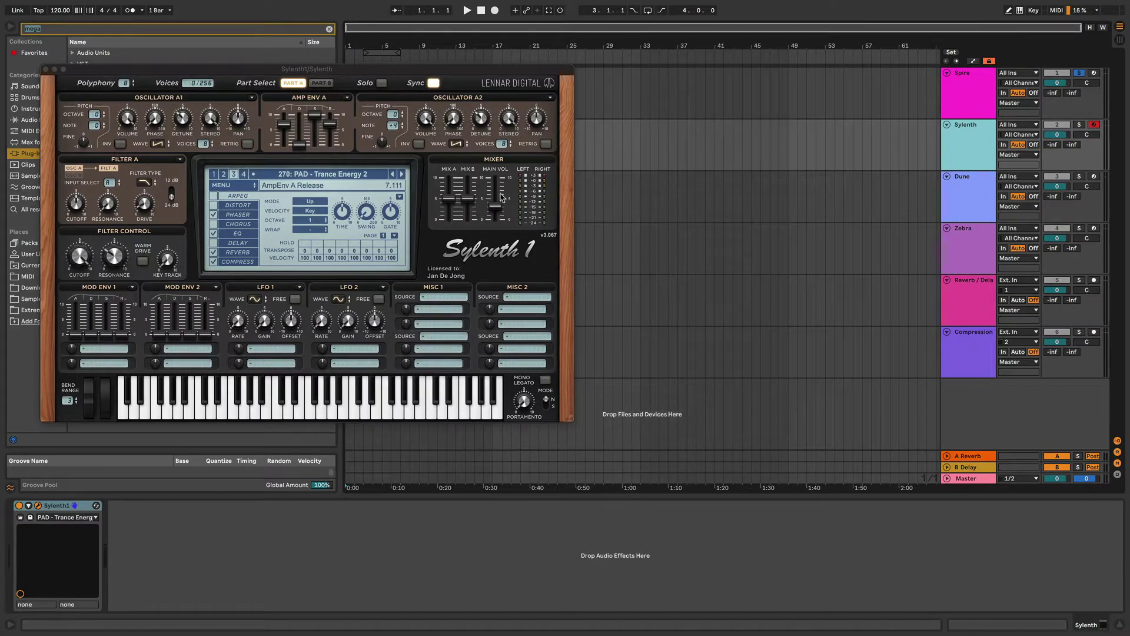
click(970, 105)
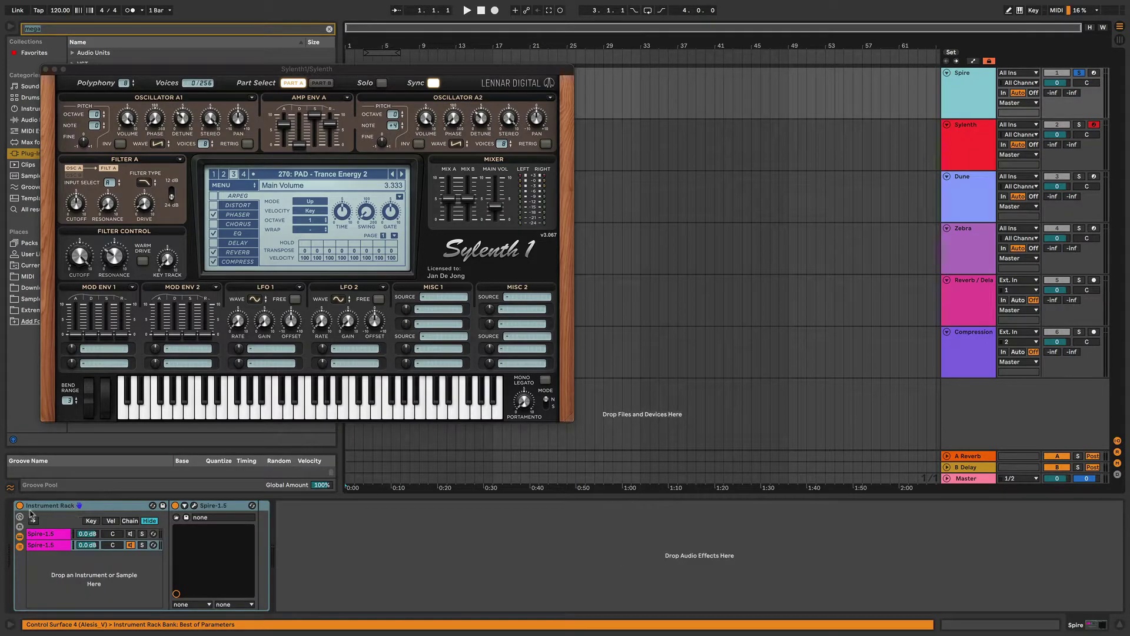
click(193, 506)
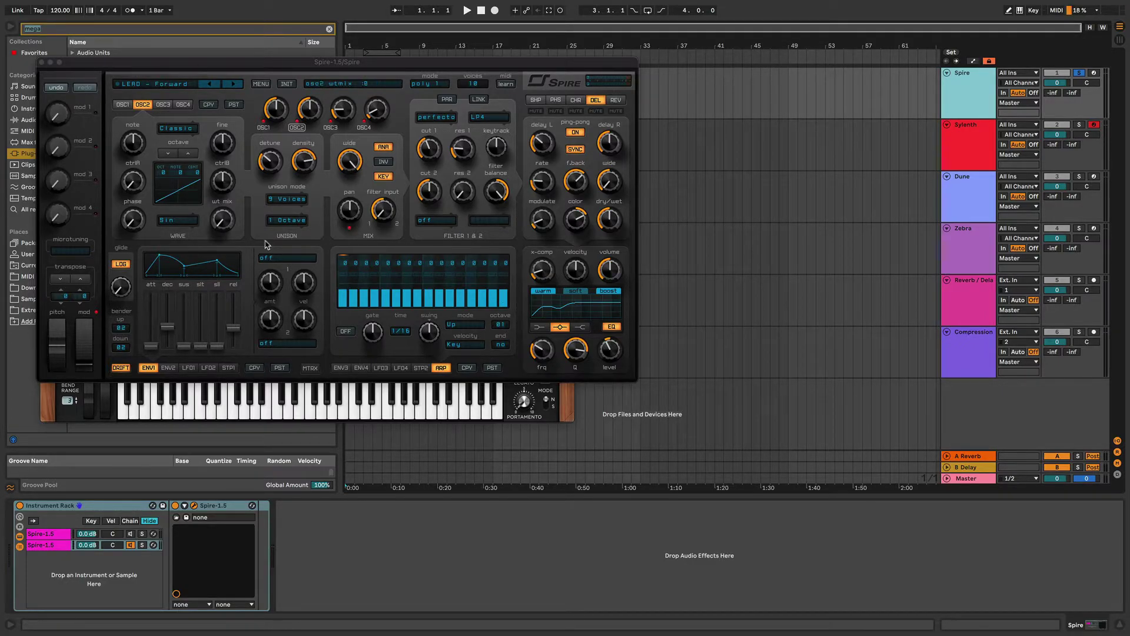
click(42, 62)
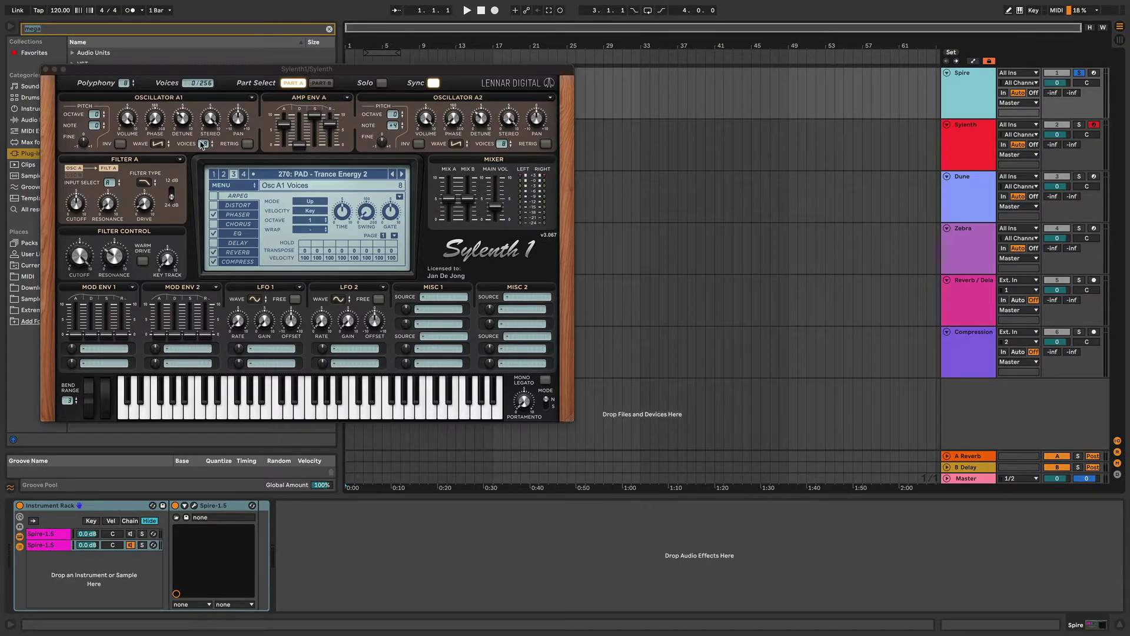
click(45, 70)
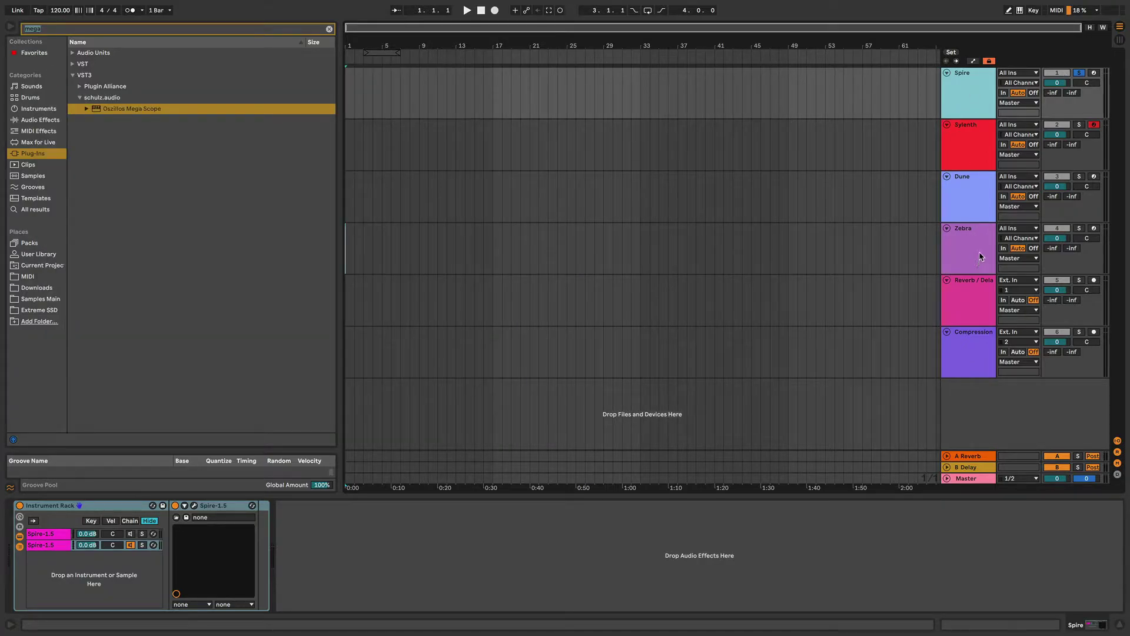
- Examine the effect device chain on the Reverb / Delay track and clear the browser's search text
click(975, 315)
scroll(366, 586, left, 5)
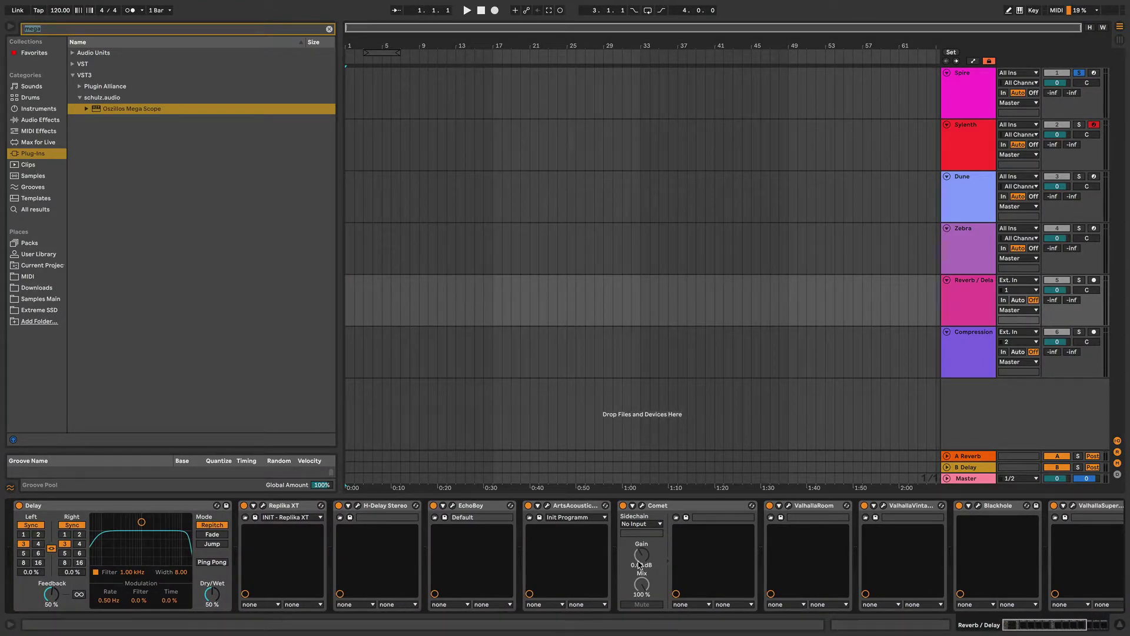
scroll(637, 565, right, 5)
scroll(637, 566, left, 5)
click(329, 29)
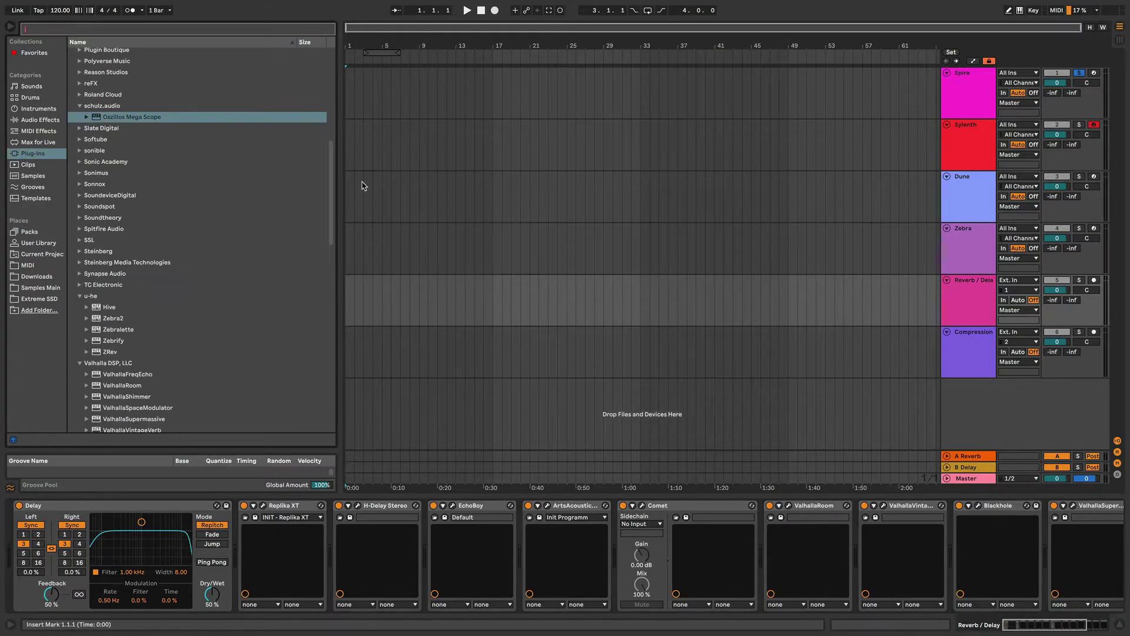
- Show the built-in Audio Effects in the browser and look through the whole device list
click(41, 120)
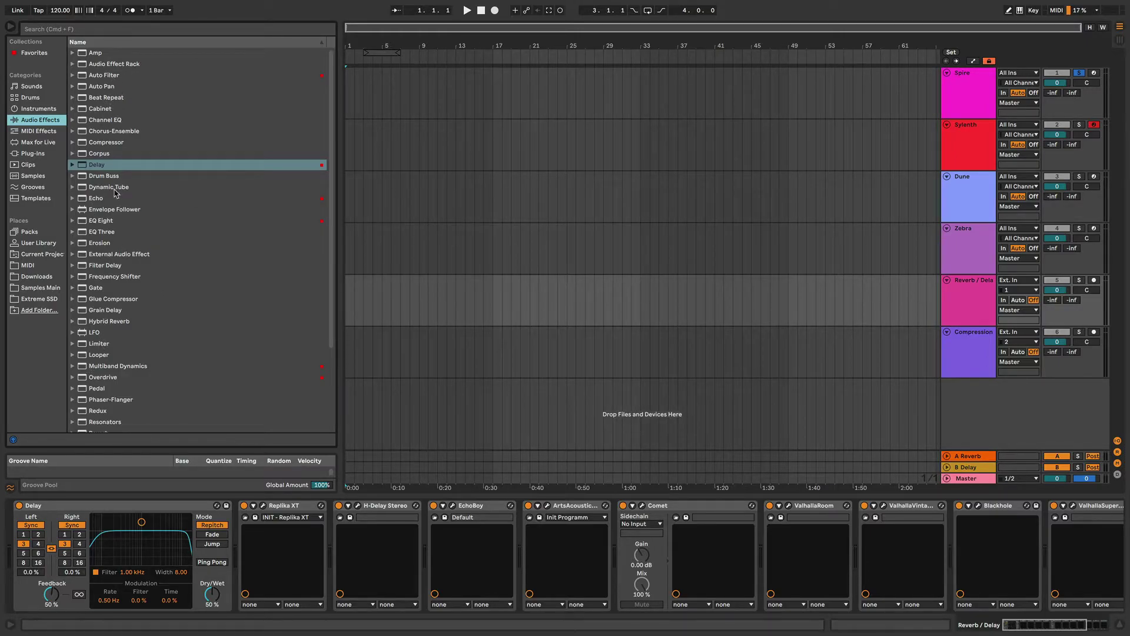
scroll(118, 184, down, 3)
scroll(117, 184, down, 2)
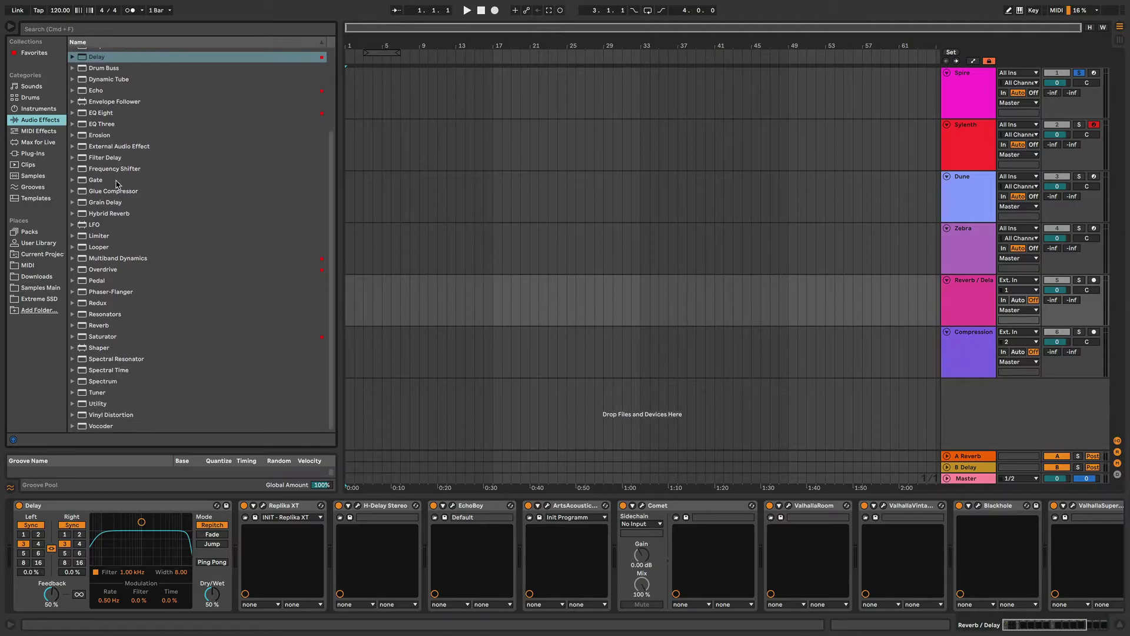
scroll(96, 404, up, 3)
scroll(96, 405, up, 2)
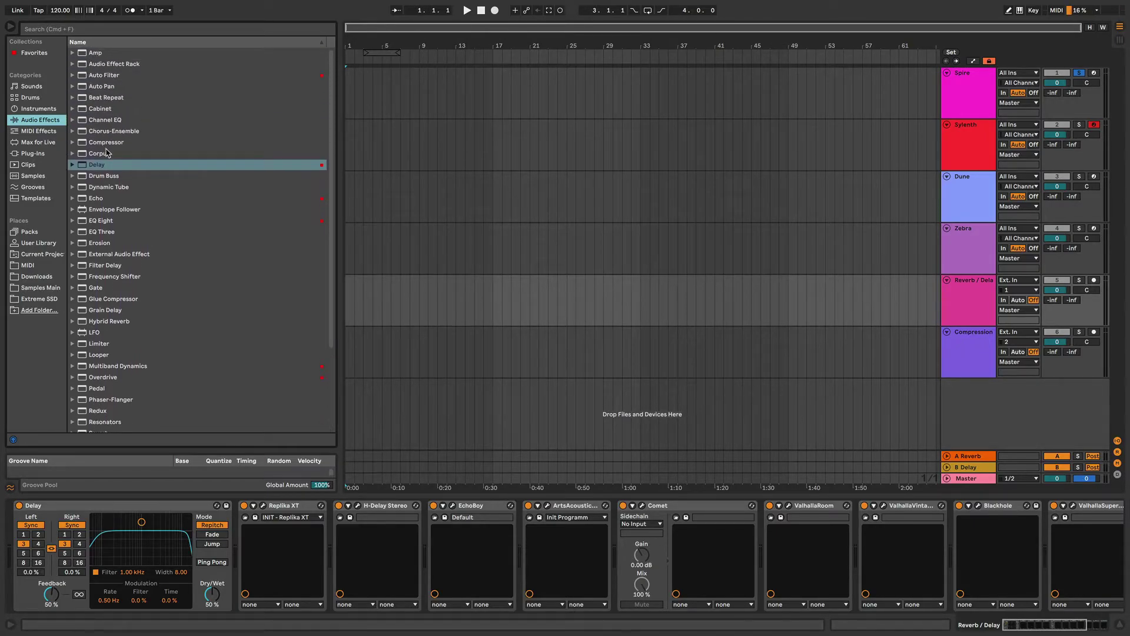
- Examine the presets stored under the Compressor and Pedal devices, and return to the start of the audio effects list
click(73, 143)
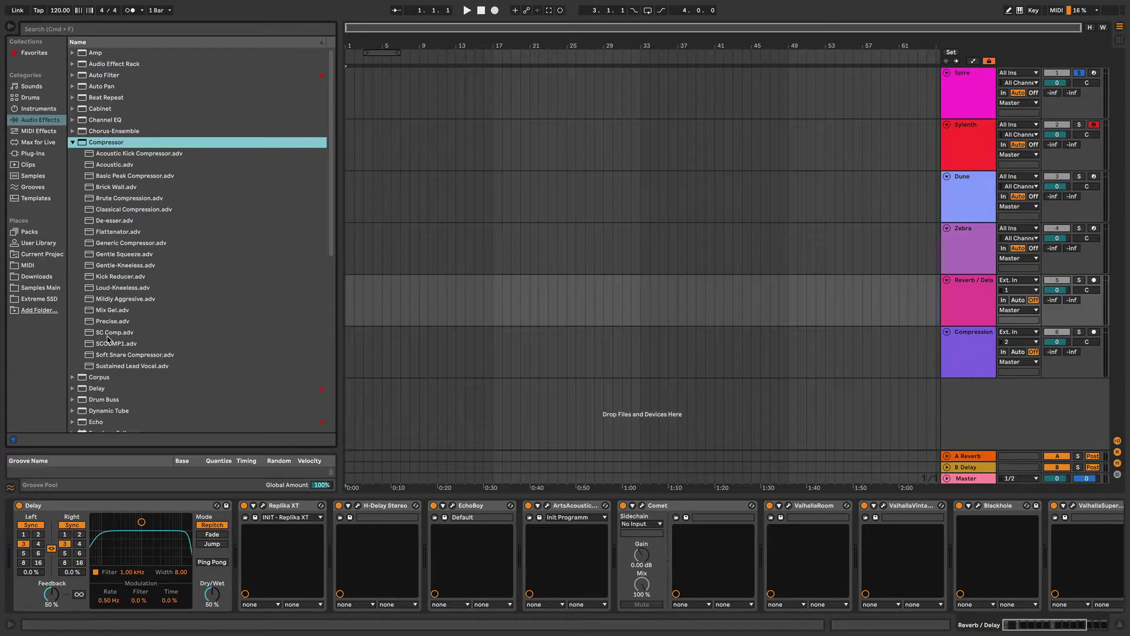
scroll(109, 338, down, 10)
click(72, 281)
scroll(118, 300, down, 3)
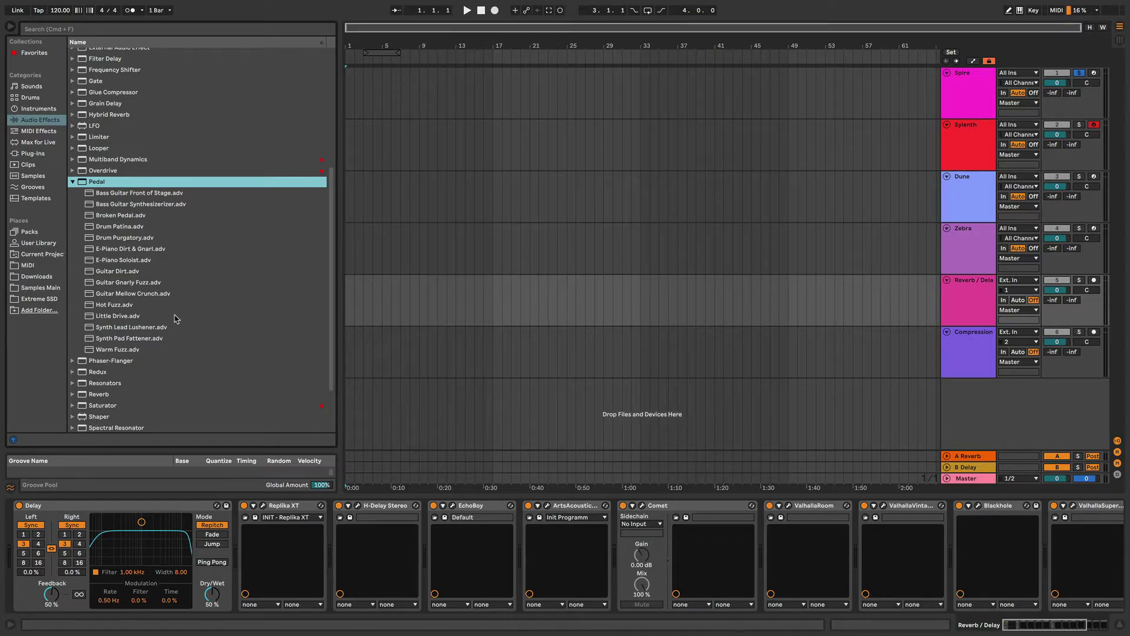
scroll(136, 226, up, 6)
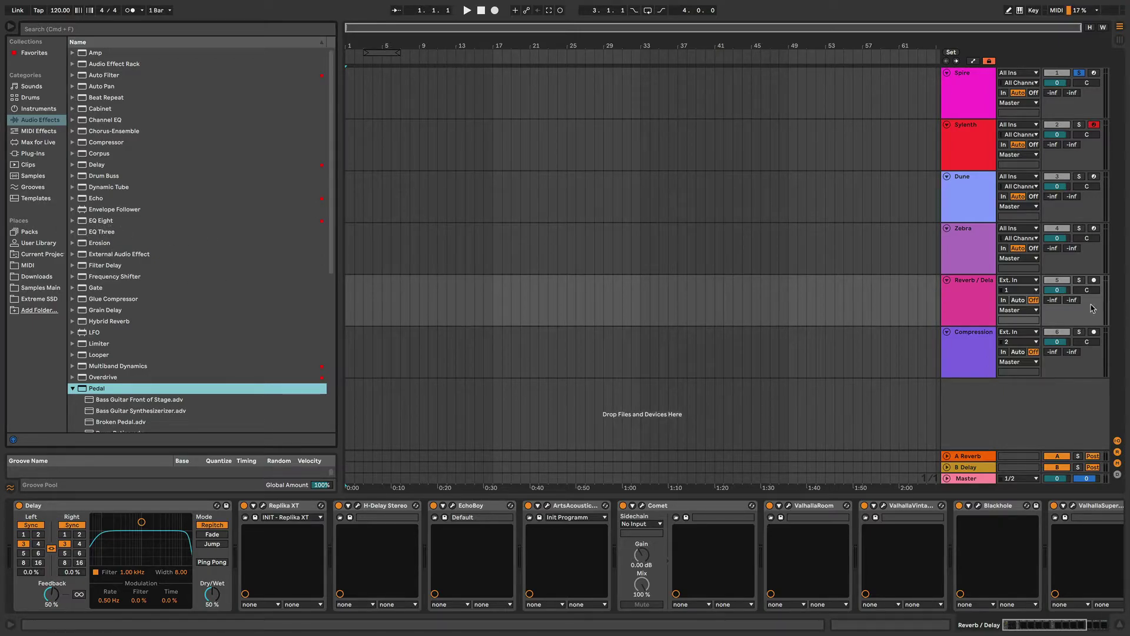
- Compare the device chains of the Compression and Reverb / Delay tracks
click(975, 351)
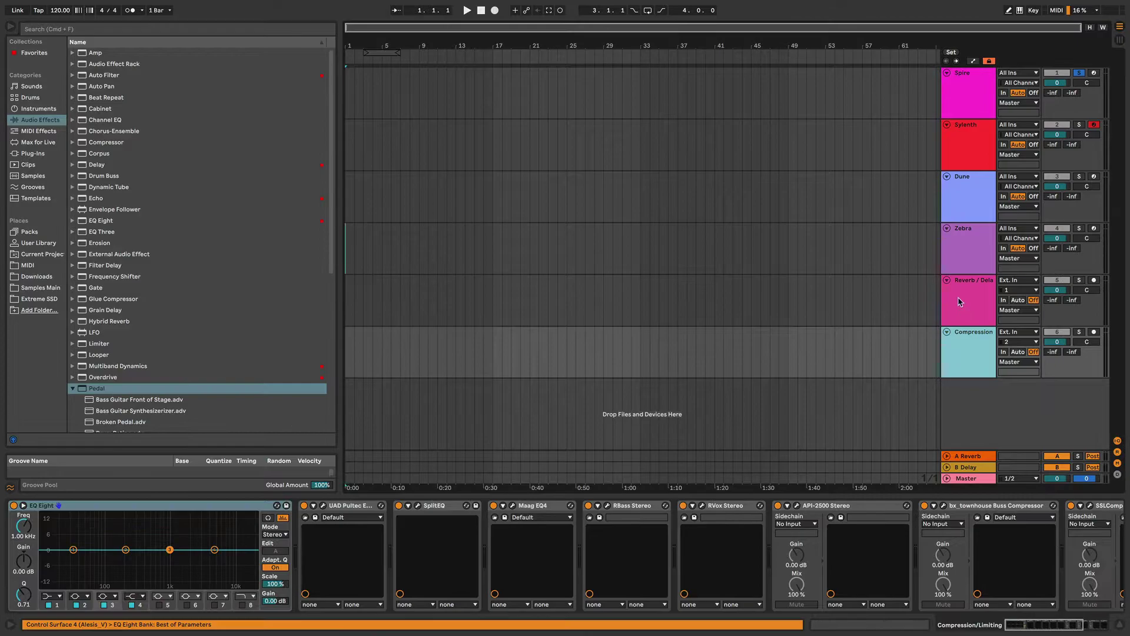
click(992, 324)
scroll(166, 540, left, 5)
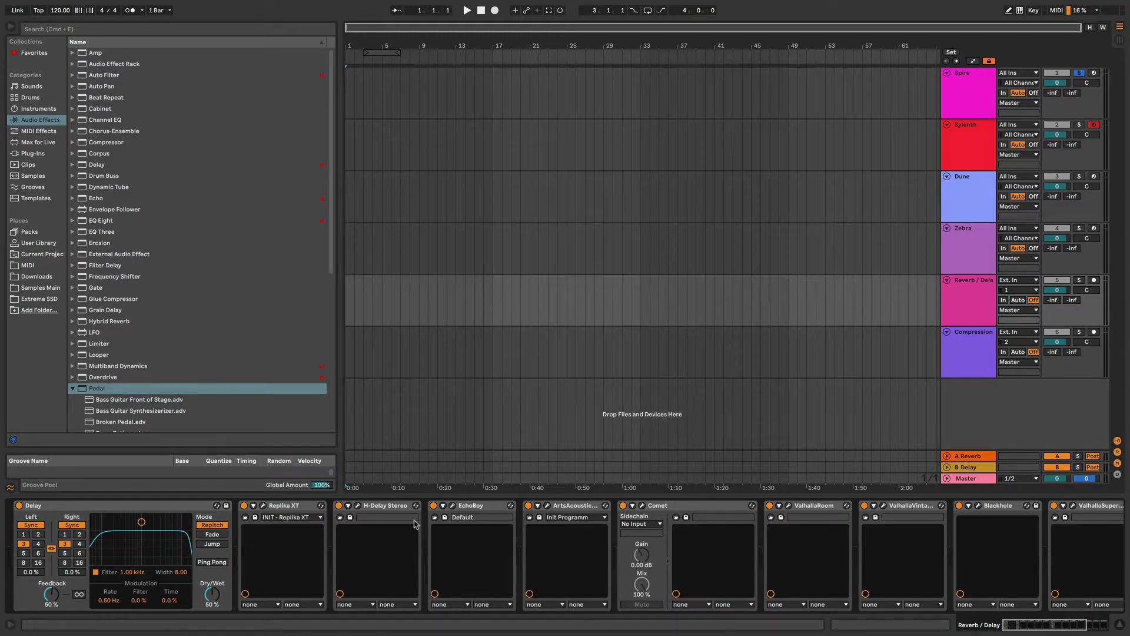
- Reopen Sylenth1 on the Sylenth track to view its built-in effects, and close the plugin window
click(967, 163)
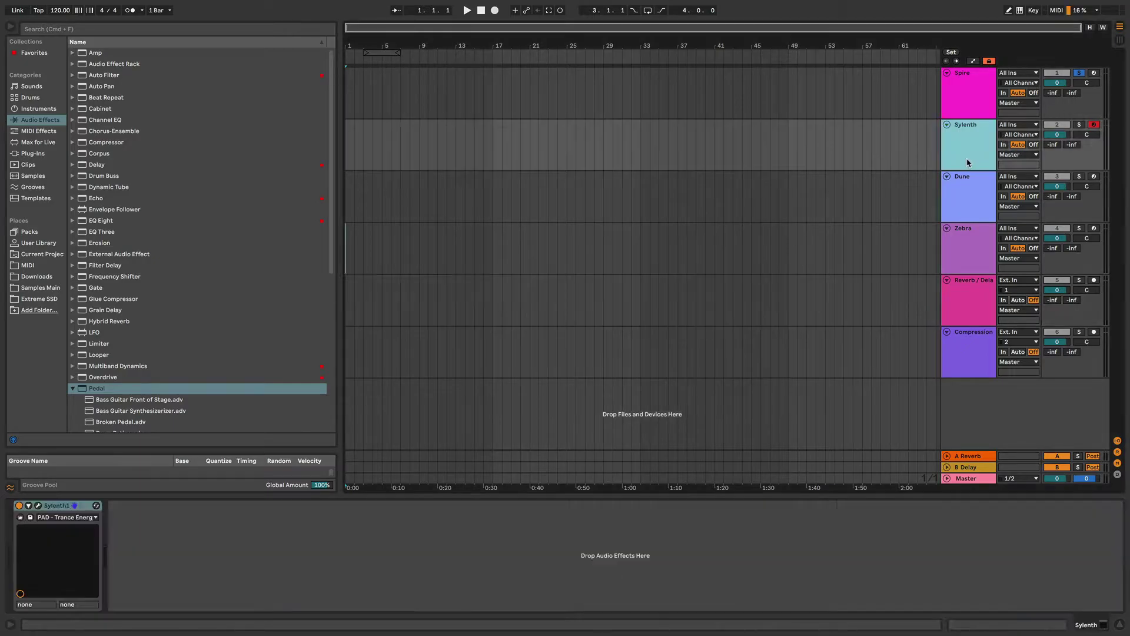
click(38, 505)
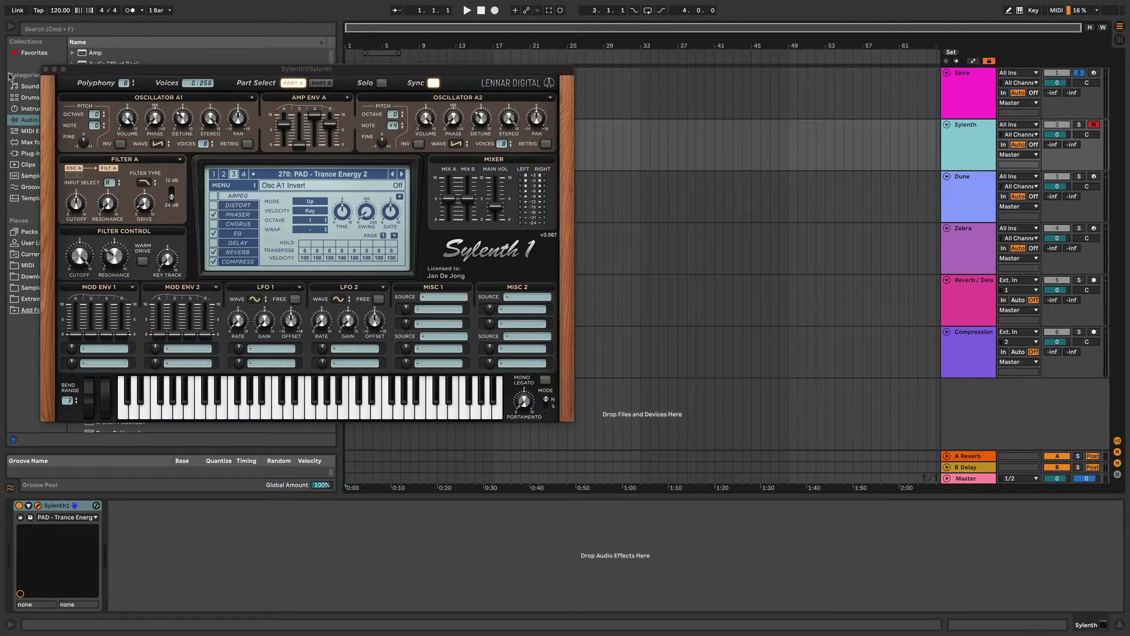
click(46, 69)
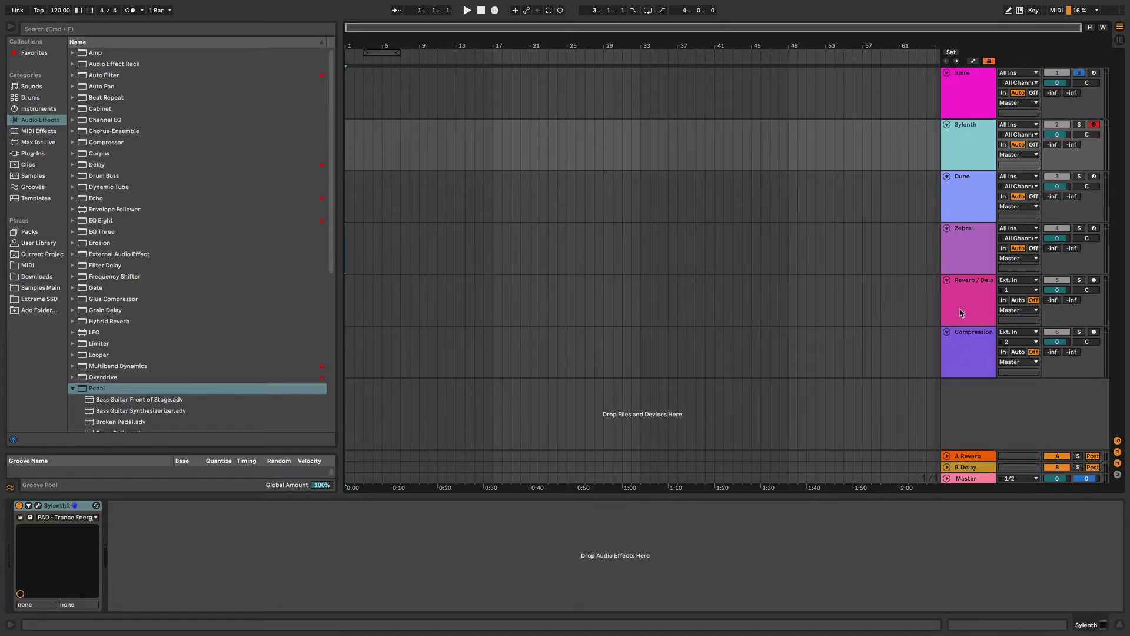
- Open Replika XT on the Reverb / Delay track and browse its preset categories, including Classics, Synth + Keys and Reverb
click(978, 301)
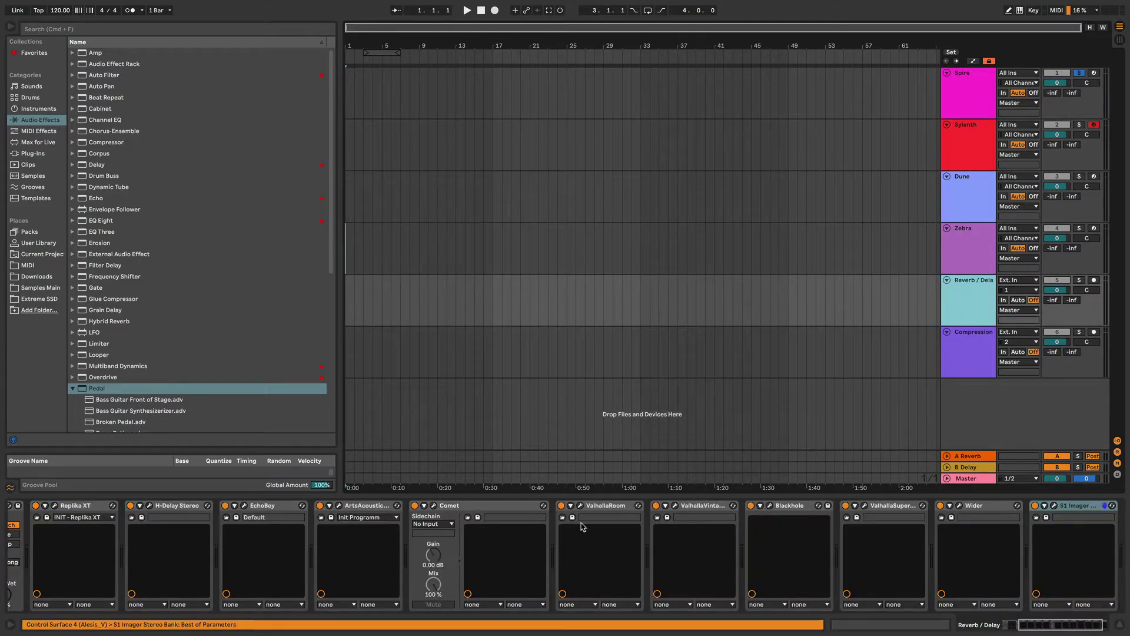
scroll(530, 532, left, 5)
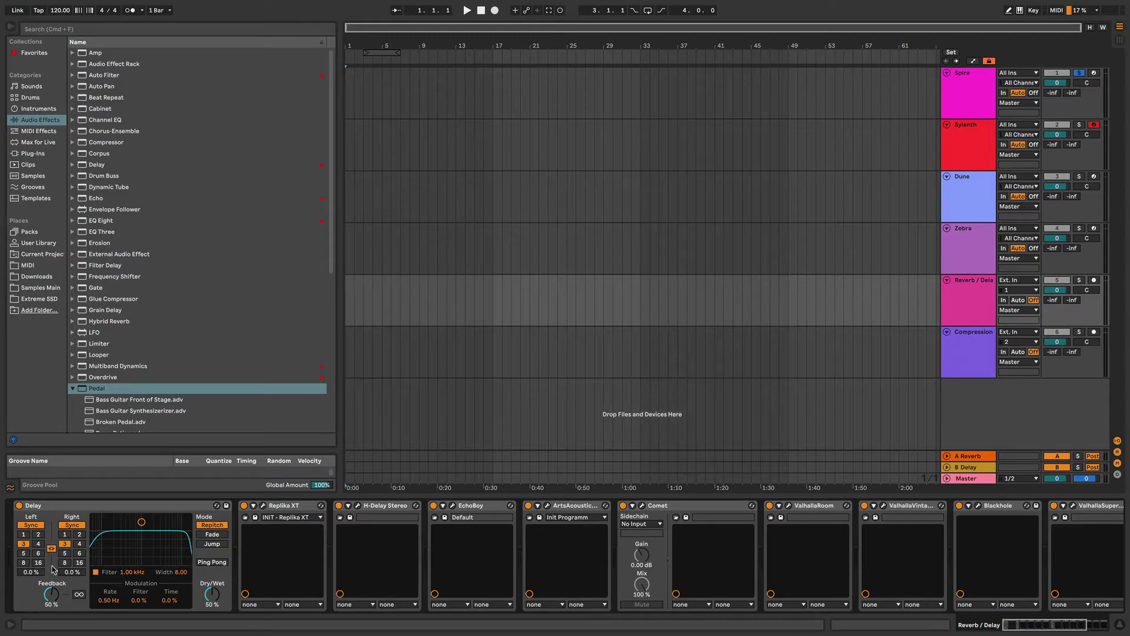
click(256, 516)
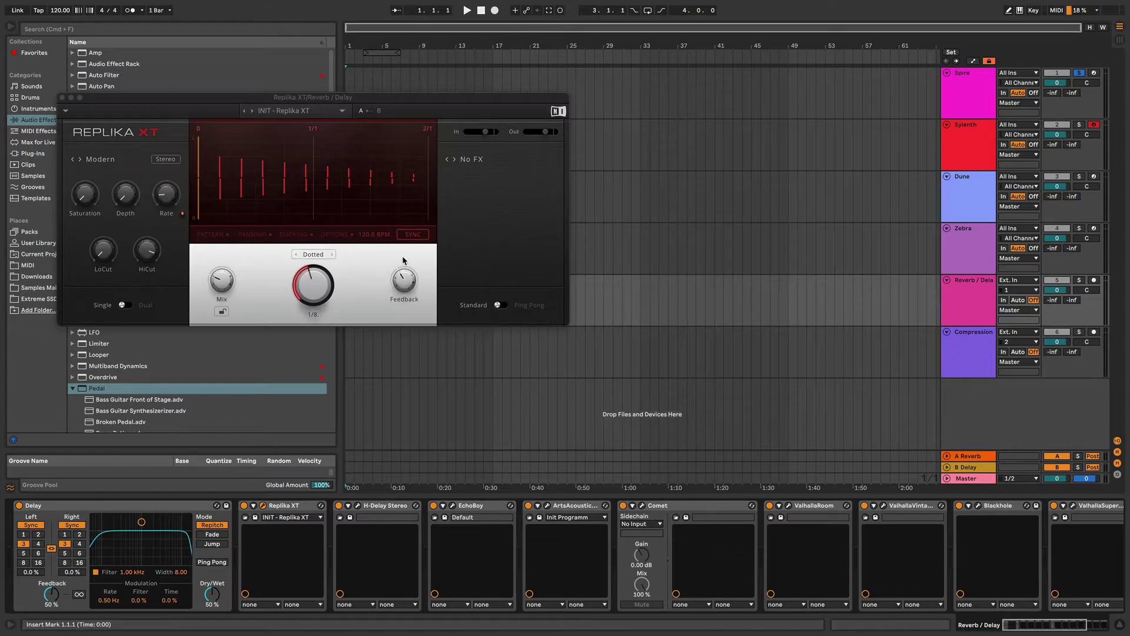
click(342, 111)
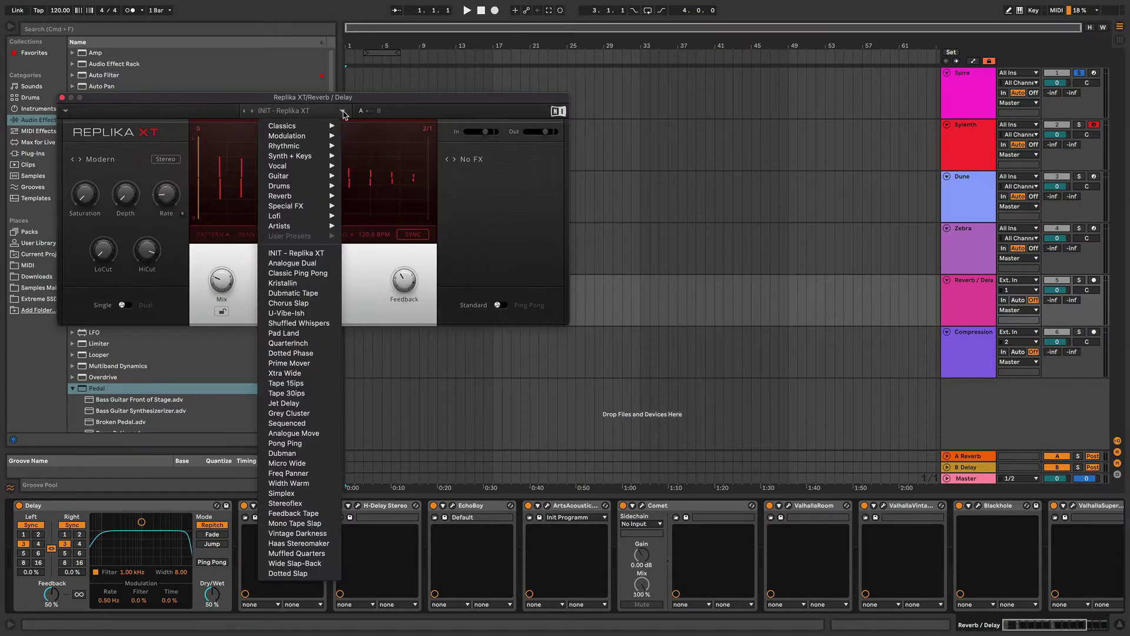
mouse_move(324, 126)
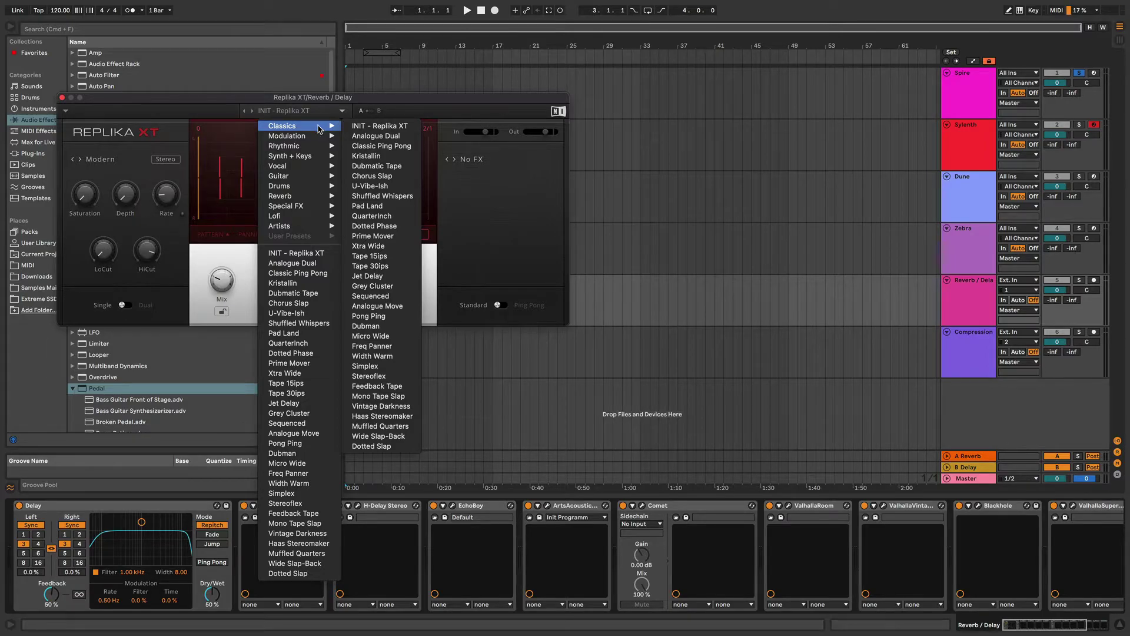
mouse_move(300, 157)
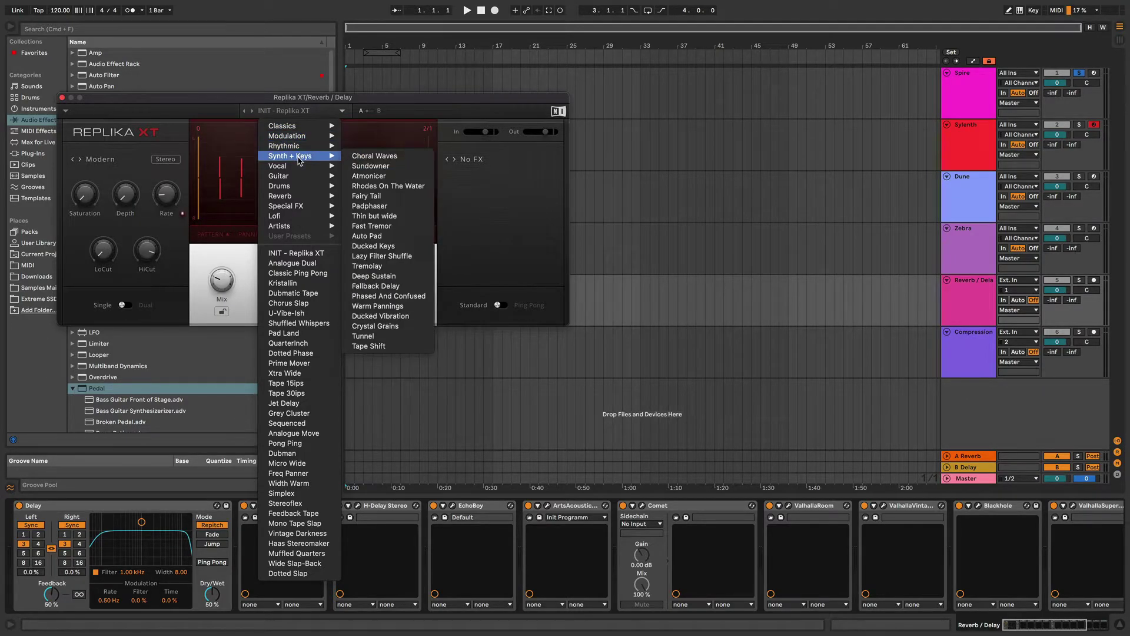
mouse_move(289, 179)
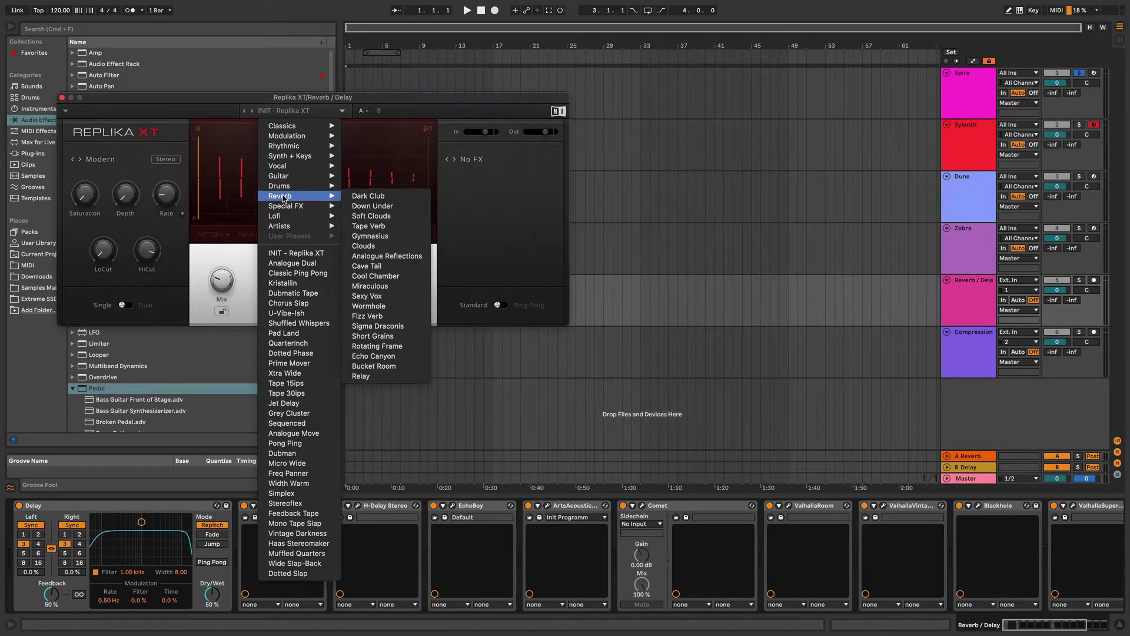
- Examine Replika XT's delay styles and modulation effects, and close the plugin window
click(126, 160)
mouse_move(124, 203)
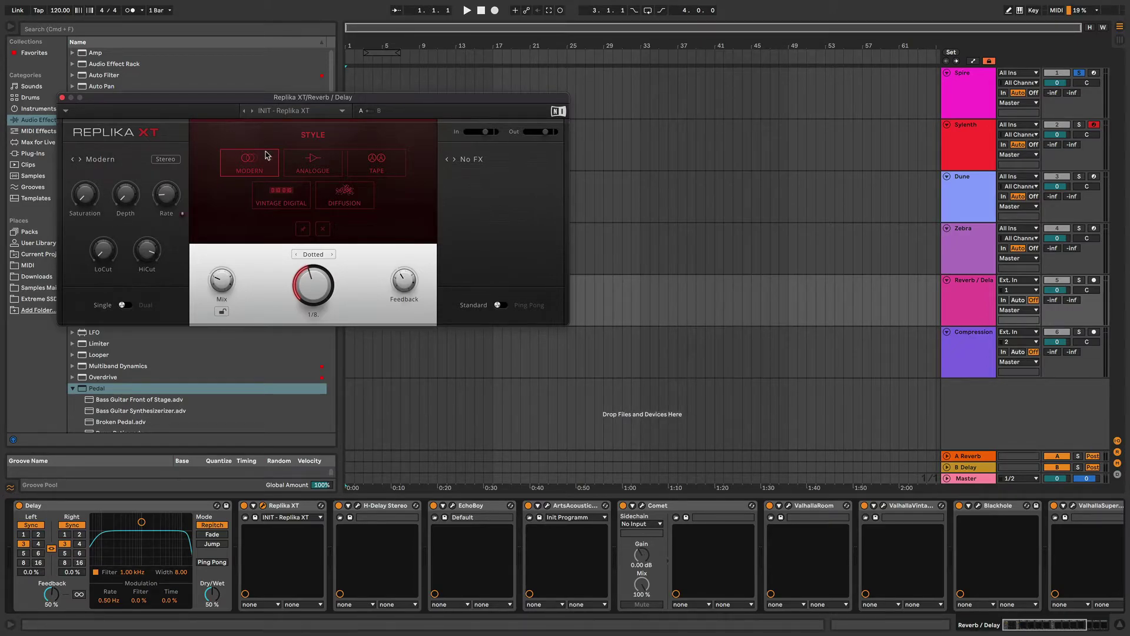
click(464, 160)
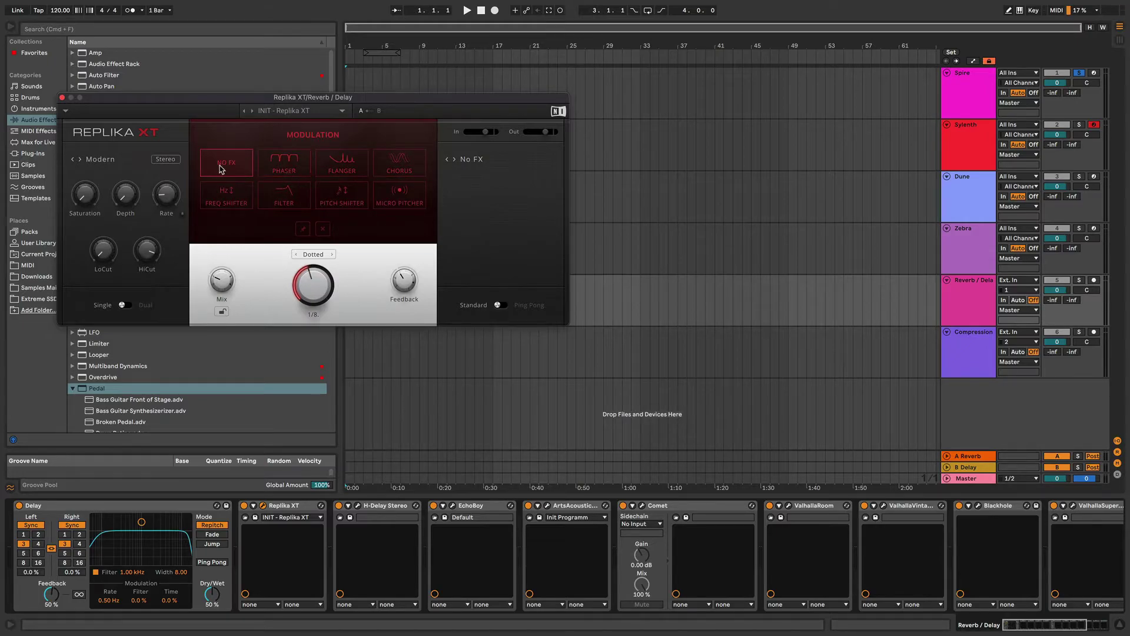
click(61, 99)
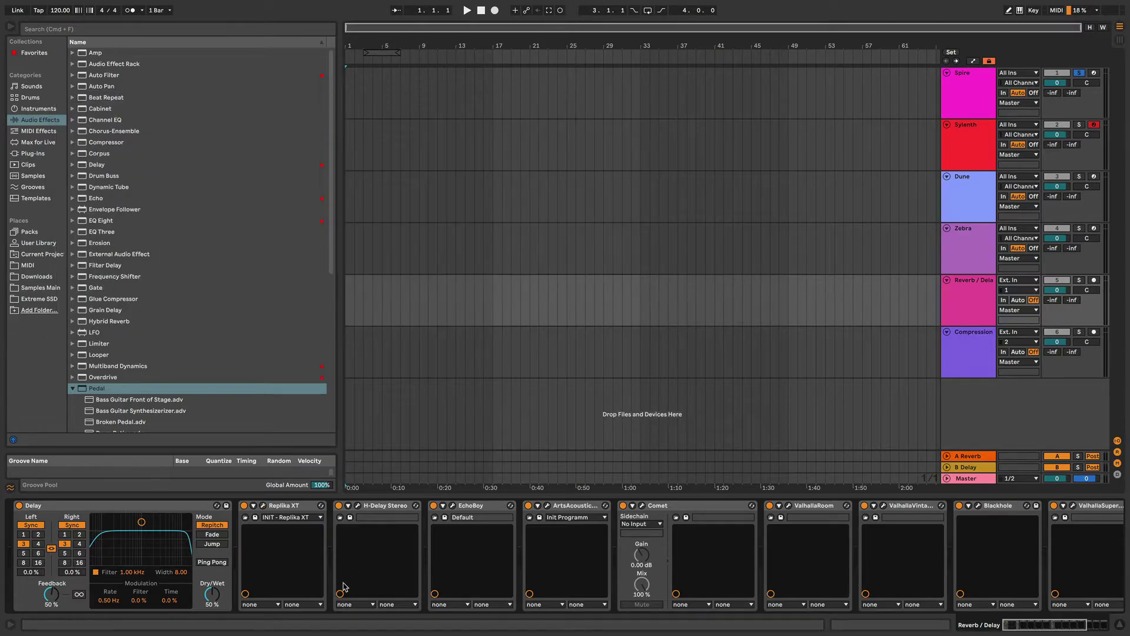
- Open H-Delay on the Reverb / Delay track, adjust its Analog setting and enable LoFi
click(358, 505)
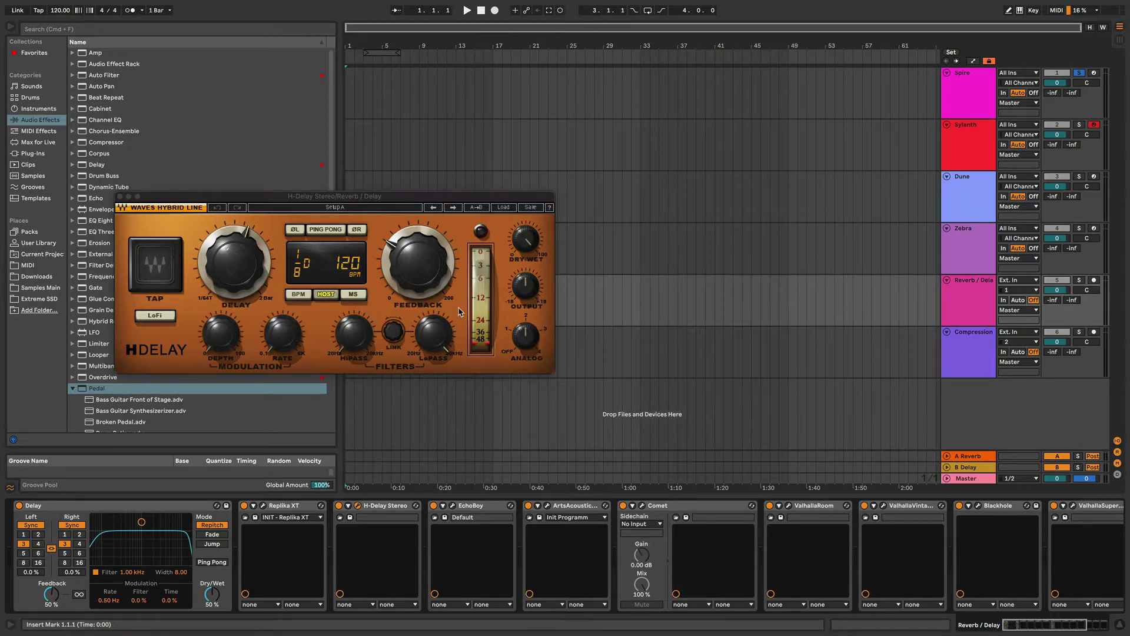
click(527, 337)
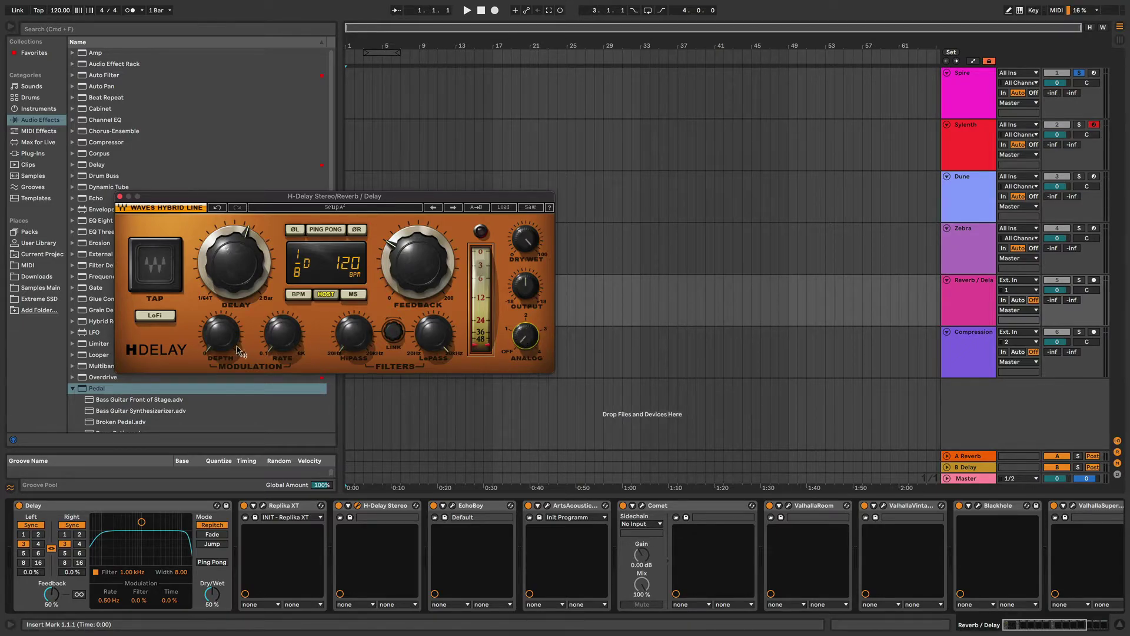
click(157, 318)
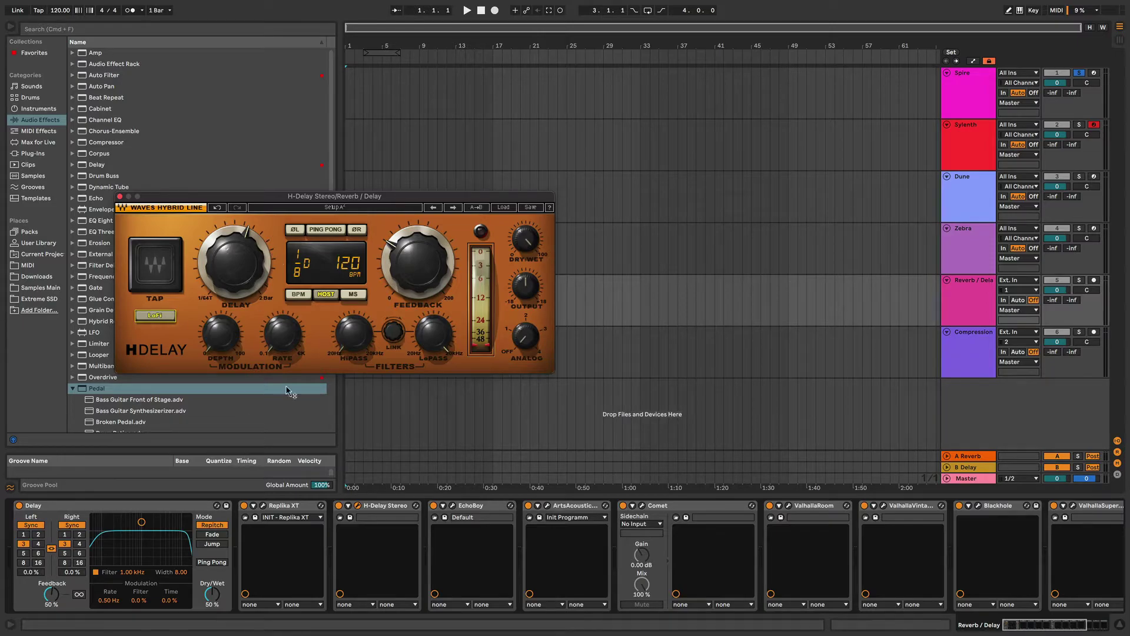
- Reopen Replika XT to compare it with H-Delay, and close the Replika XT window
click(264, 506)
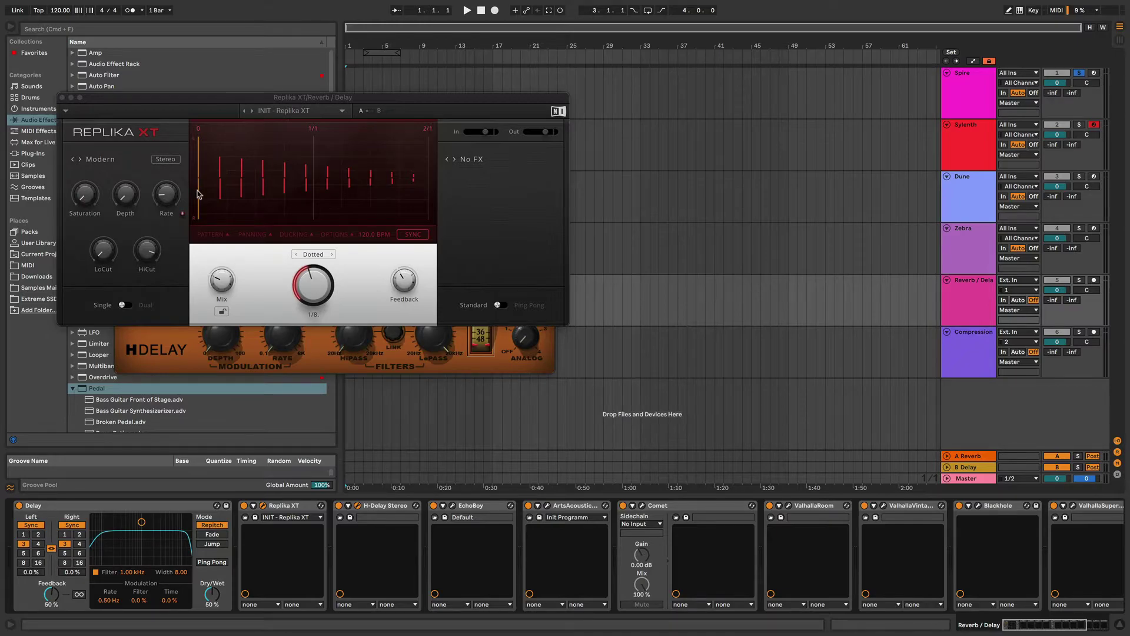
click(63, 98)
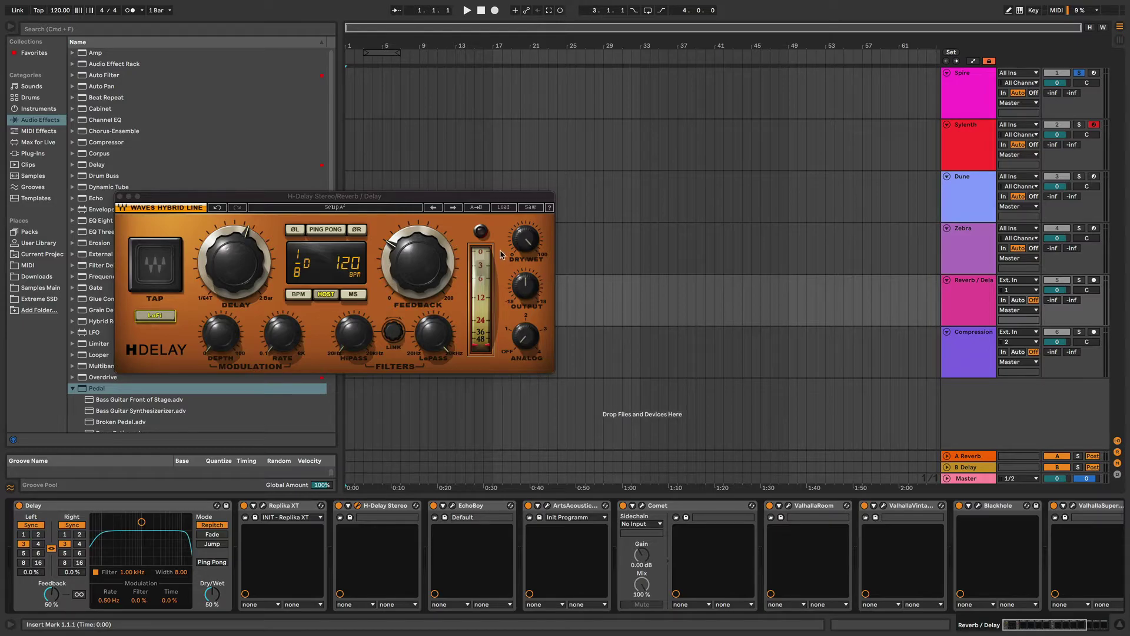
- Switch H-Delay to Setup B and close its plugin window
click(401, 212)
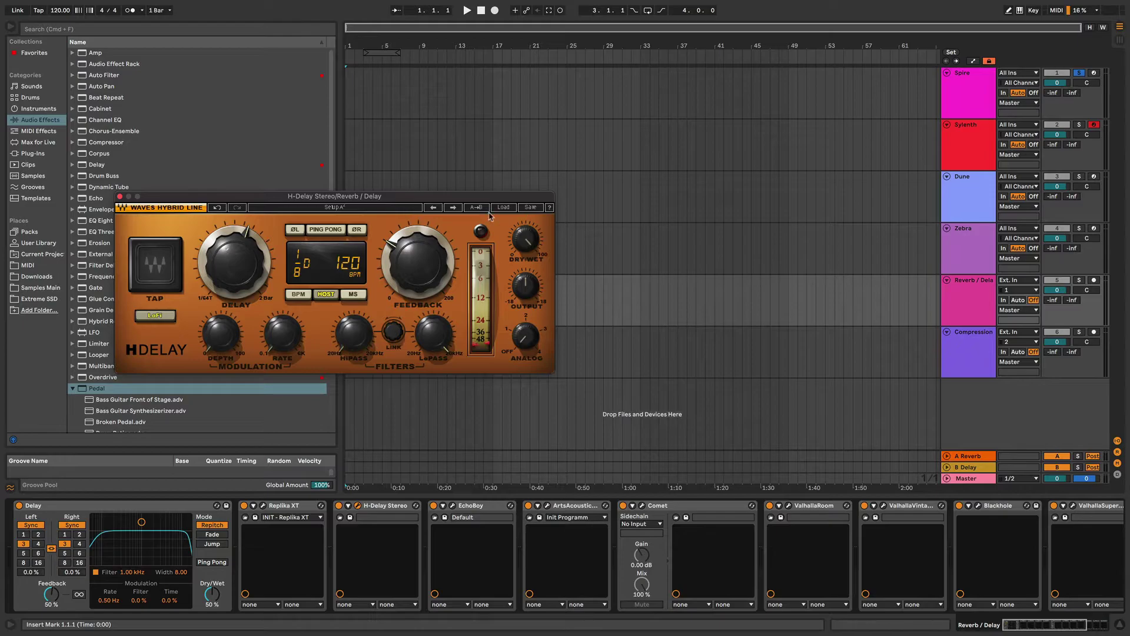
click(366, 208)
click(366, 208)
click(317, 209)
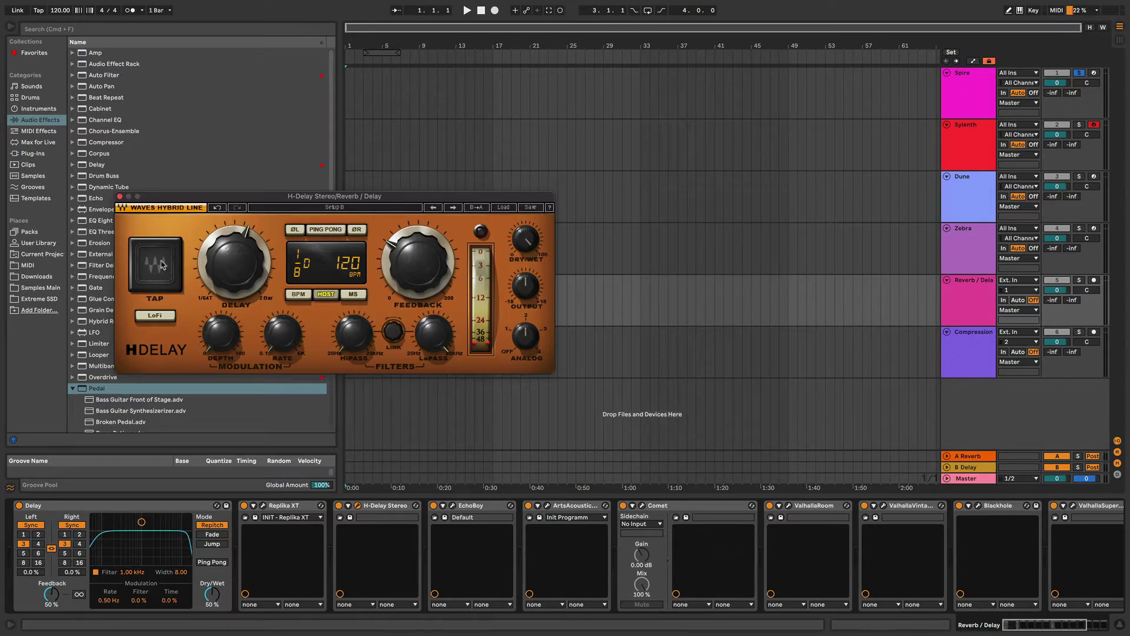
click(121, 196)
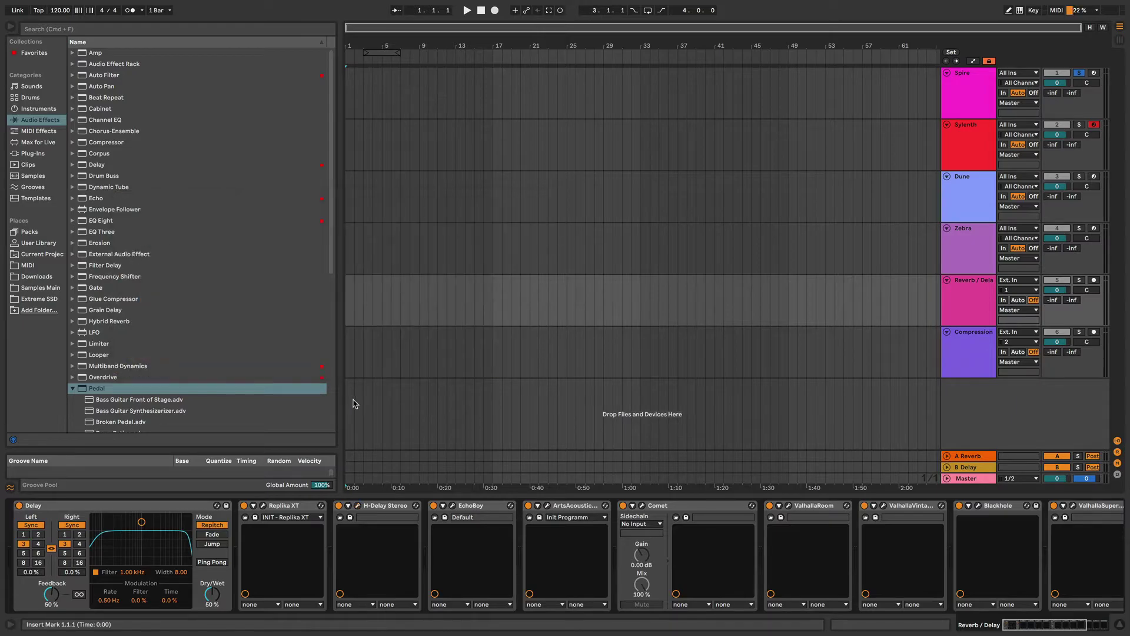
- Open EchoBoy on the Reverb / Delay track and look through its full list of echo styles
click(453, 506)
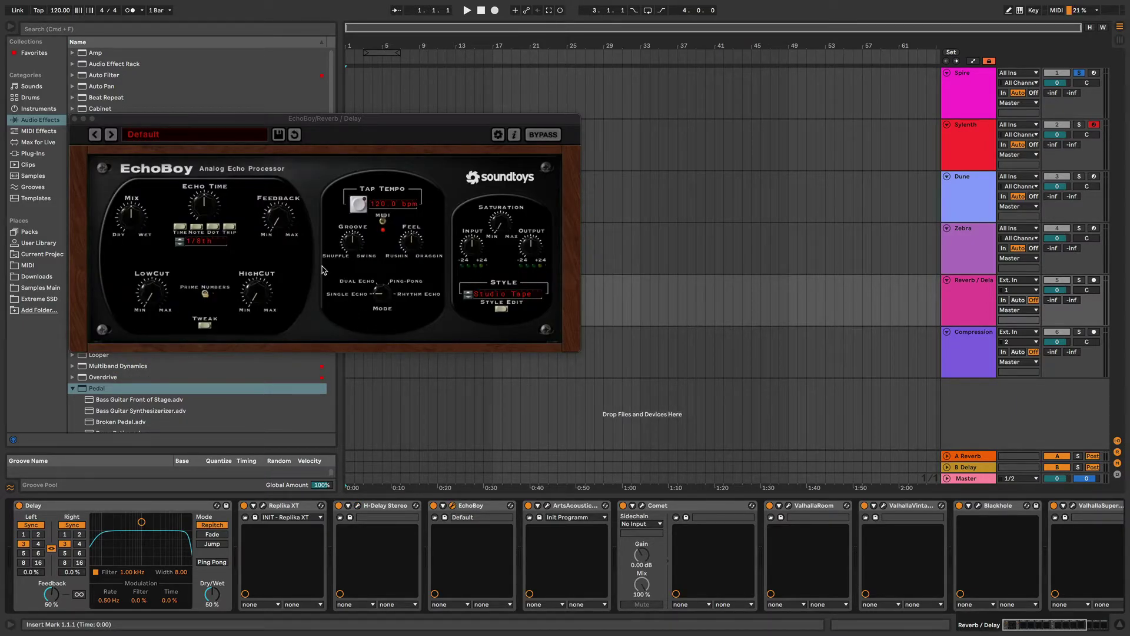
click(484, 298)
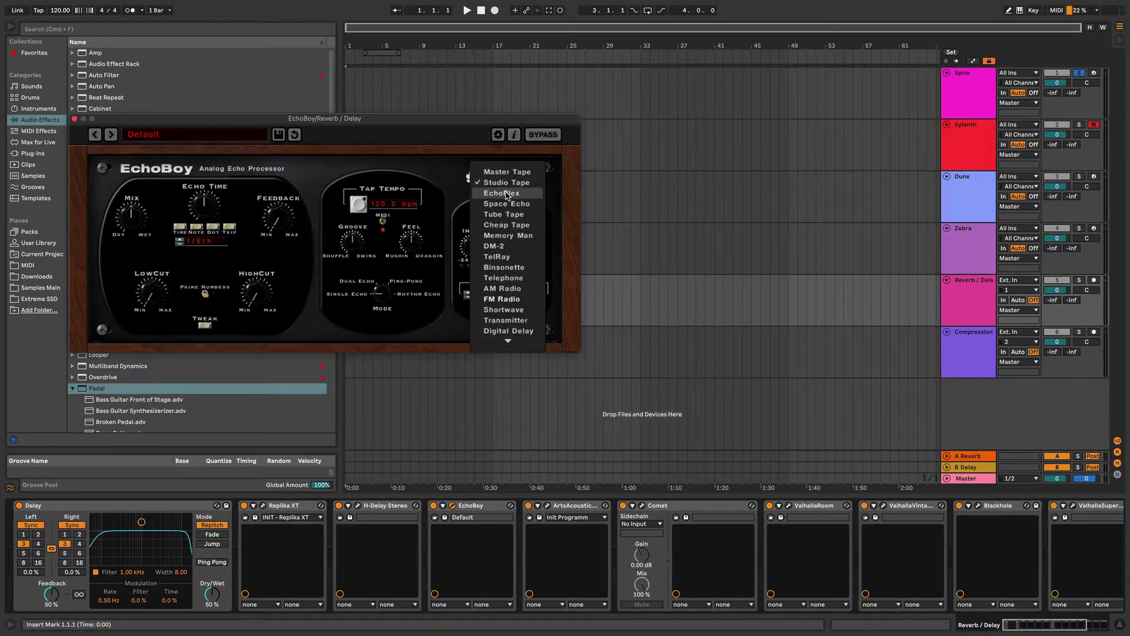
mouse_move(506, 346)
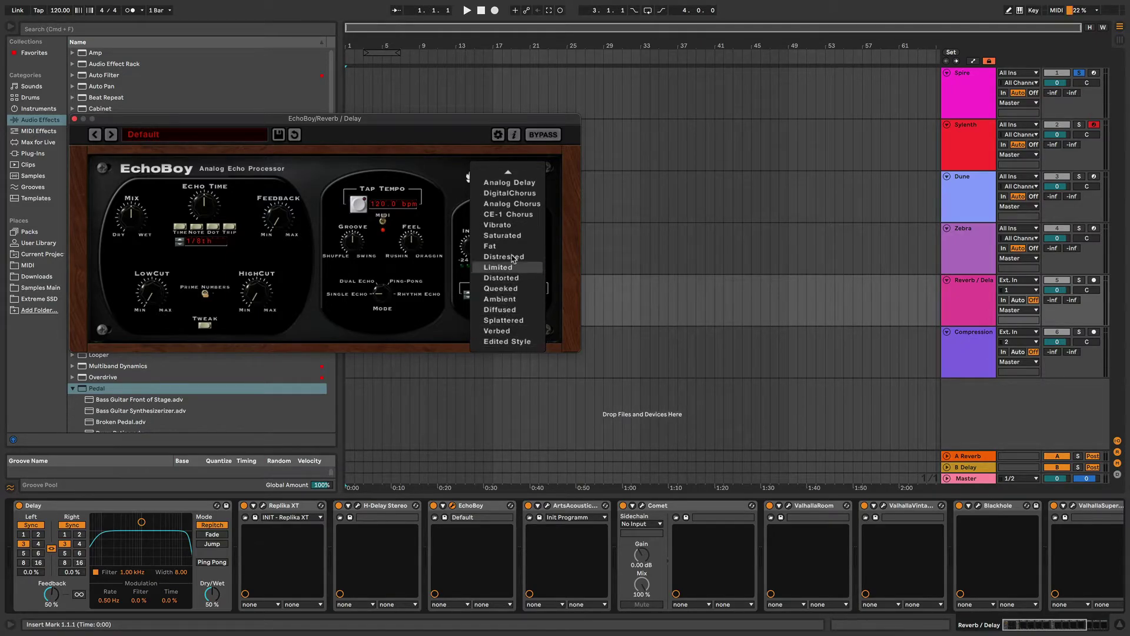
- Look through EchoBoy's preset categories, including Classics, Chorus & Modulation and Bass, and leave the Default preset loaded
click(193, 138)
click(233, 138)
mouse_move(254, 139)
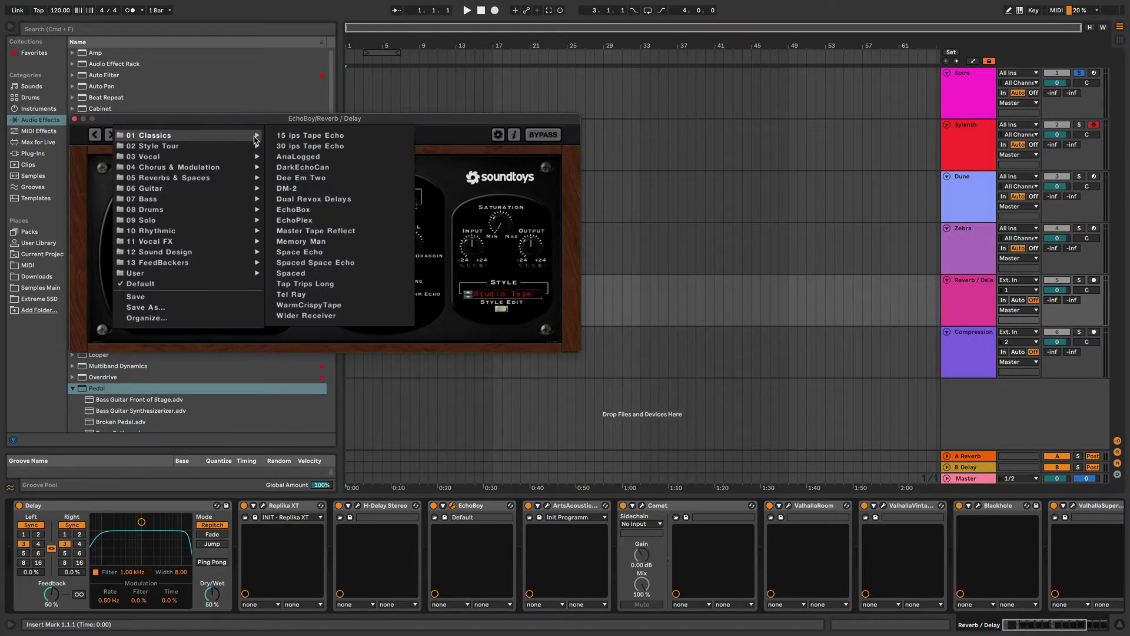
mouse_move(183, 146)
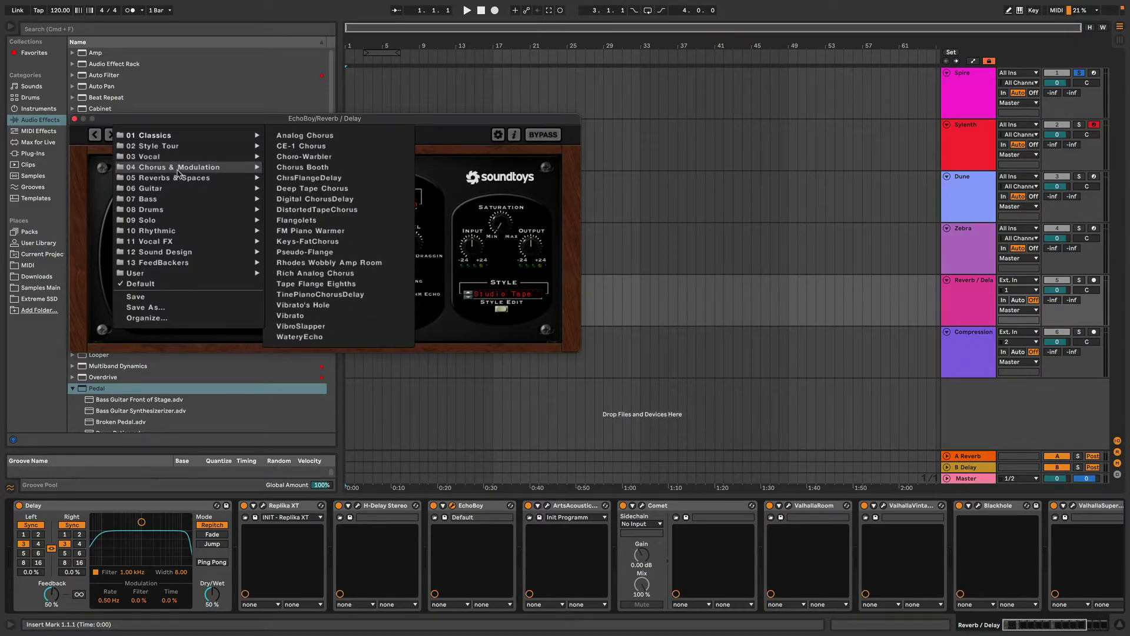
mouse_move(174, 189)
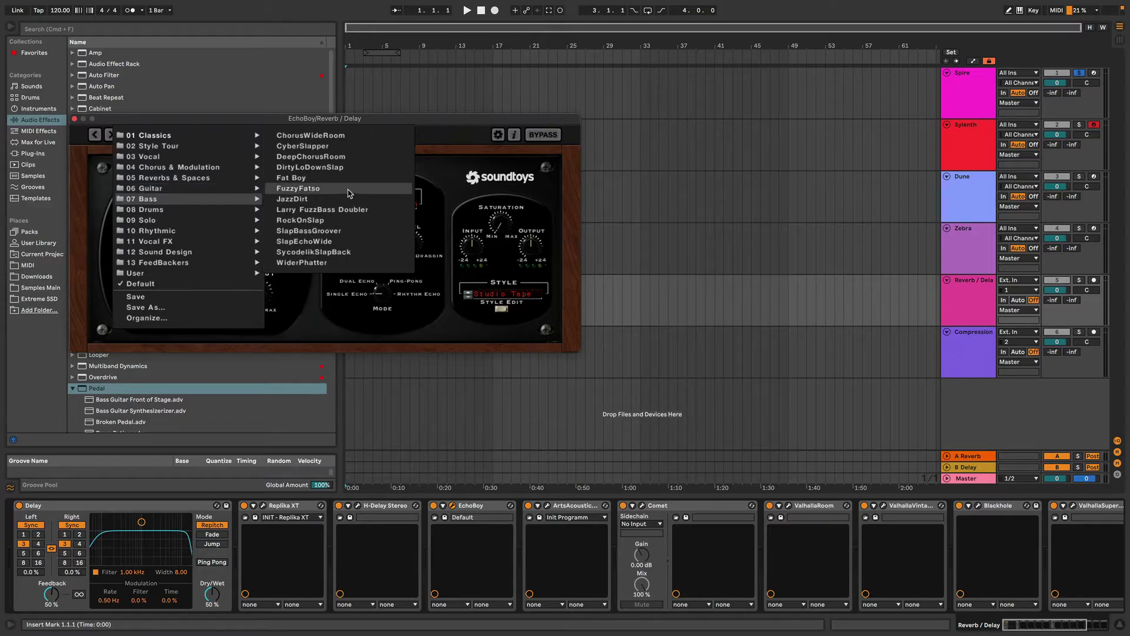
click(435, 166)
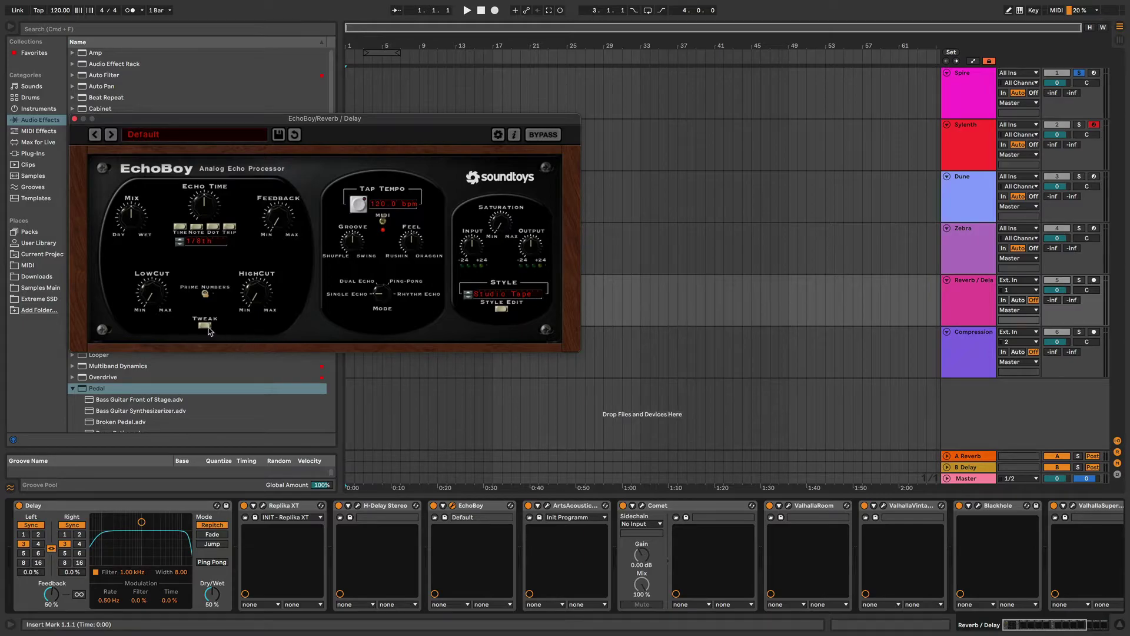
- Show EchoBoy's Tweak controls, switch its mode to Dual Echo and on to Rhythm Echo, and close the plugin window
click(204, 325)
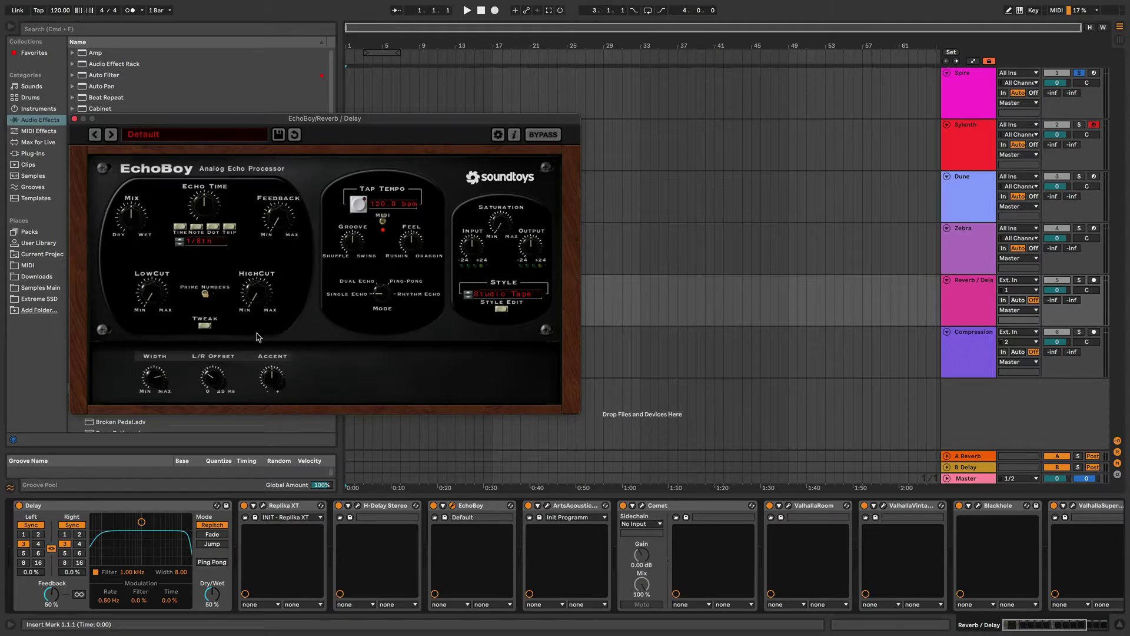
click(204, 327)
drag(384, 295, 377, 265)
click(205, 325)
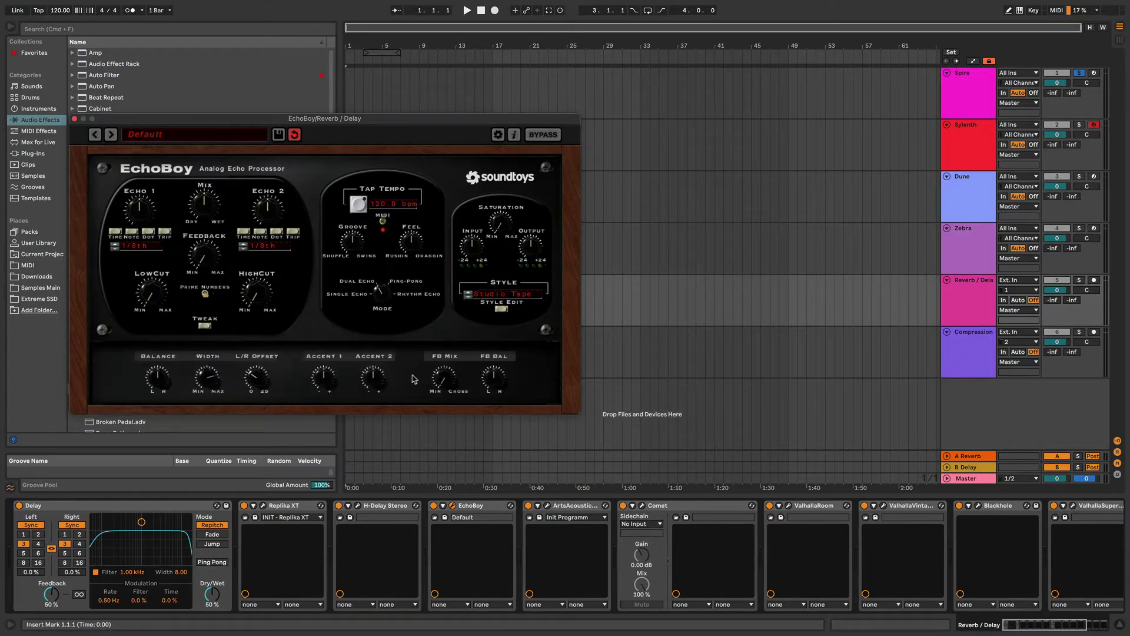
drag(384, 295, 385, 270)
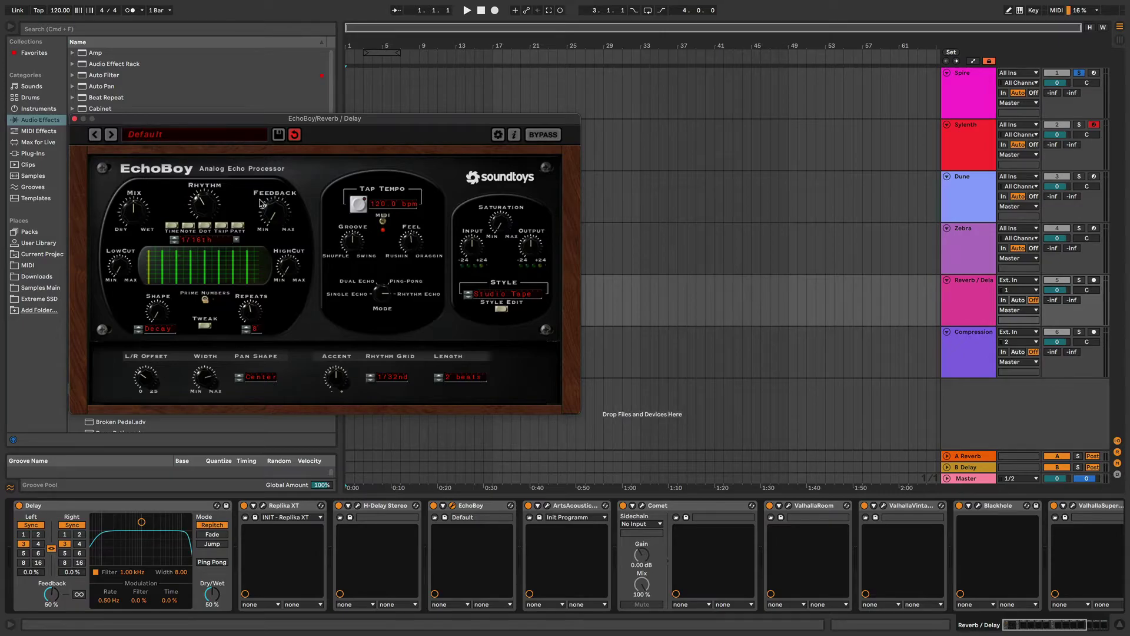
click(75, 119)
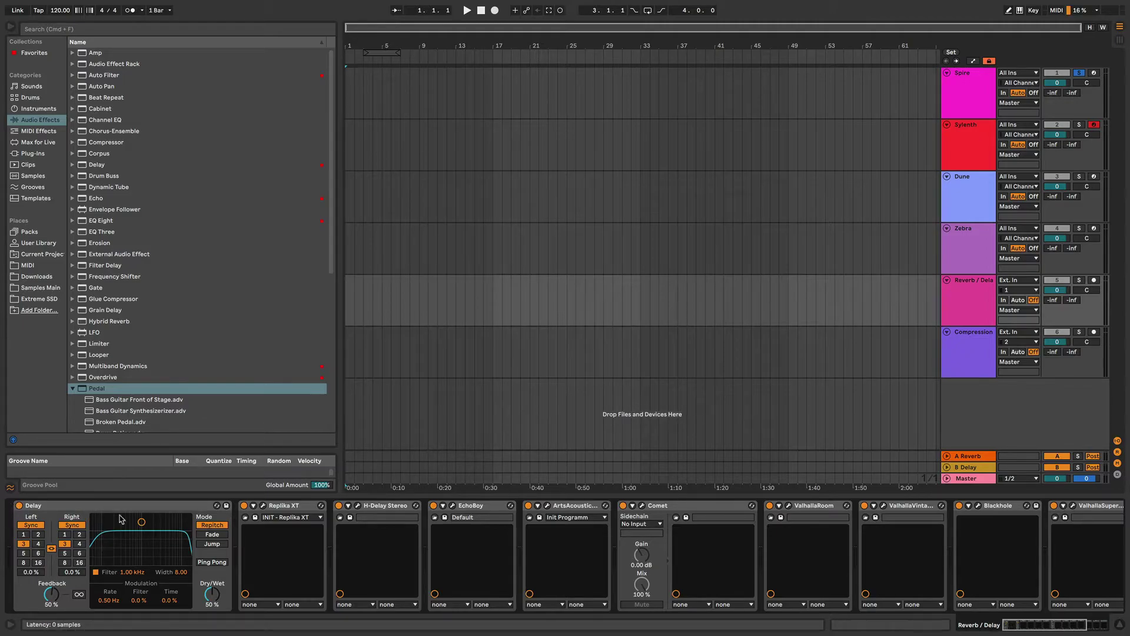
- Revisit the Delay, Replika XT and EchoBoy devices on the Reverb / Delay track, briefly reopening the EchoBoy window
click(71, 508)
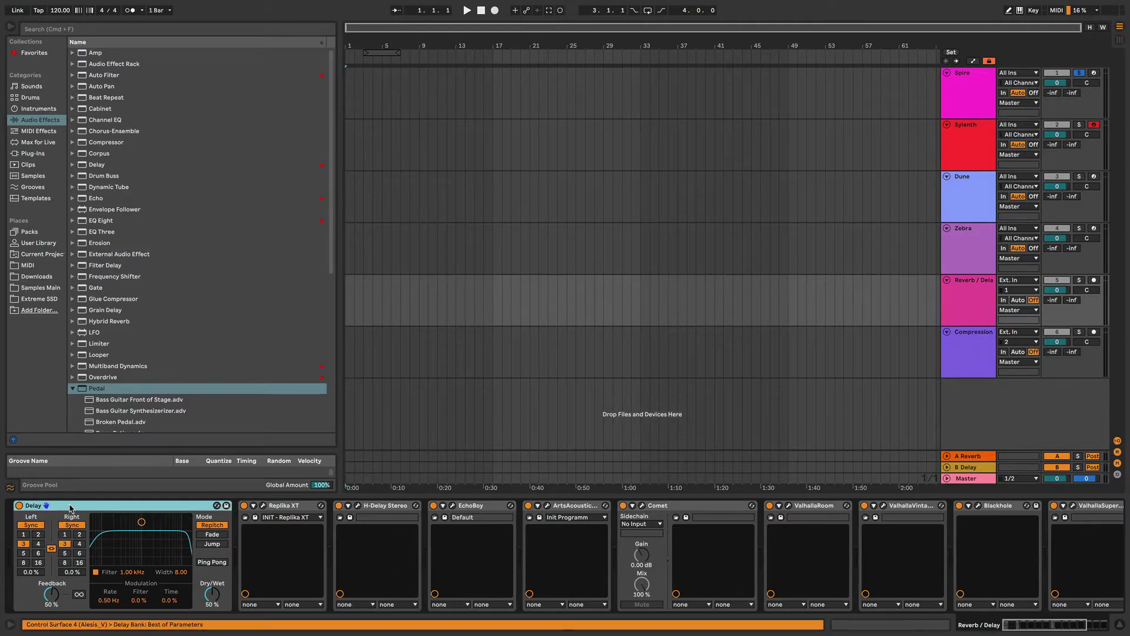
click(289, 508)
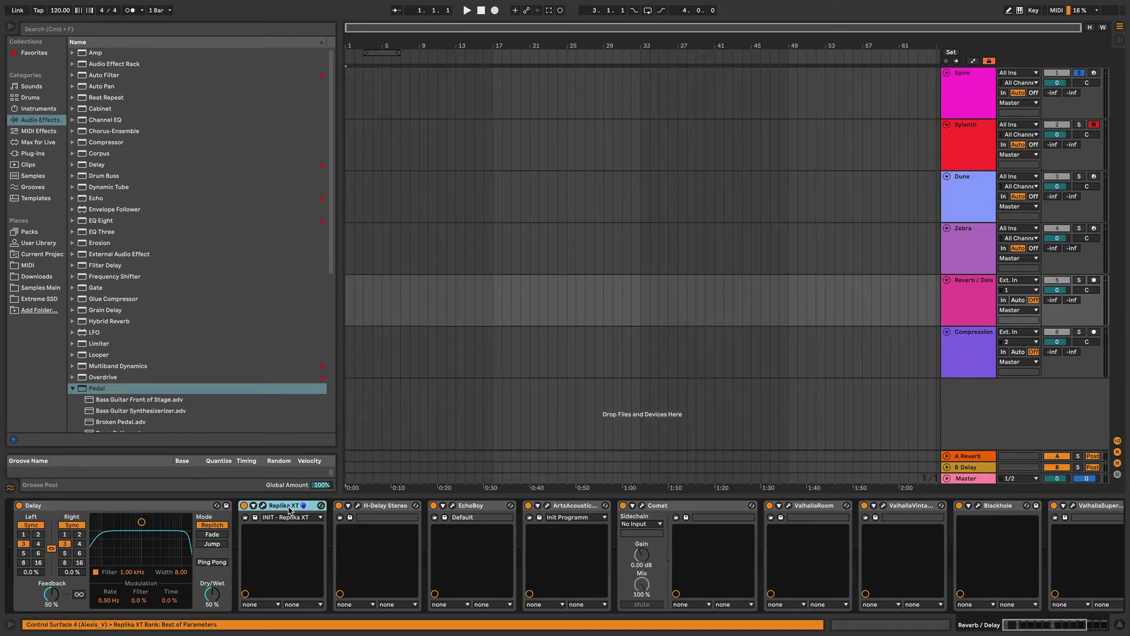
click(478, 509)
click(275, 509)
click(453, 505)
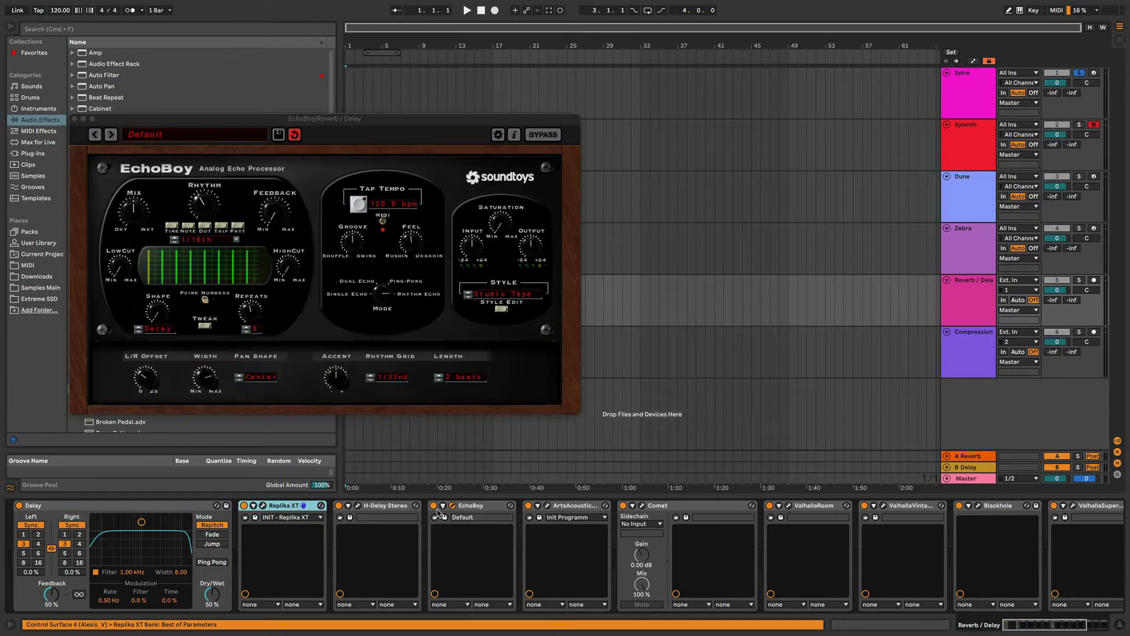
click(75, 119)
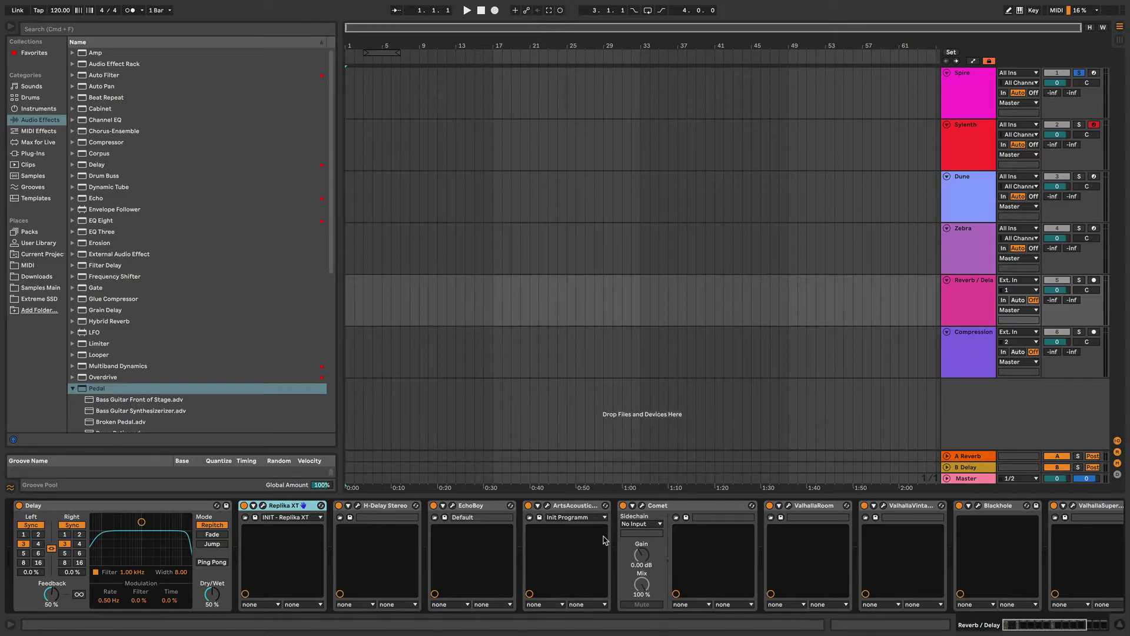
- View the ArtsAcoustic Reverb and Comet plugin windows in turn, closing each one
click(548, 506)
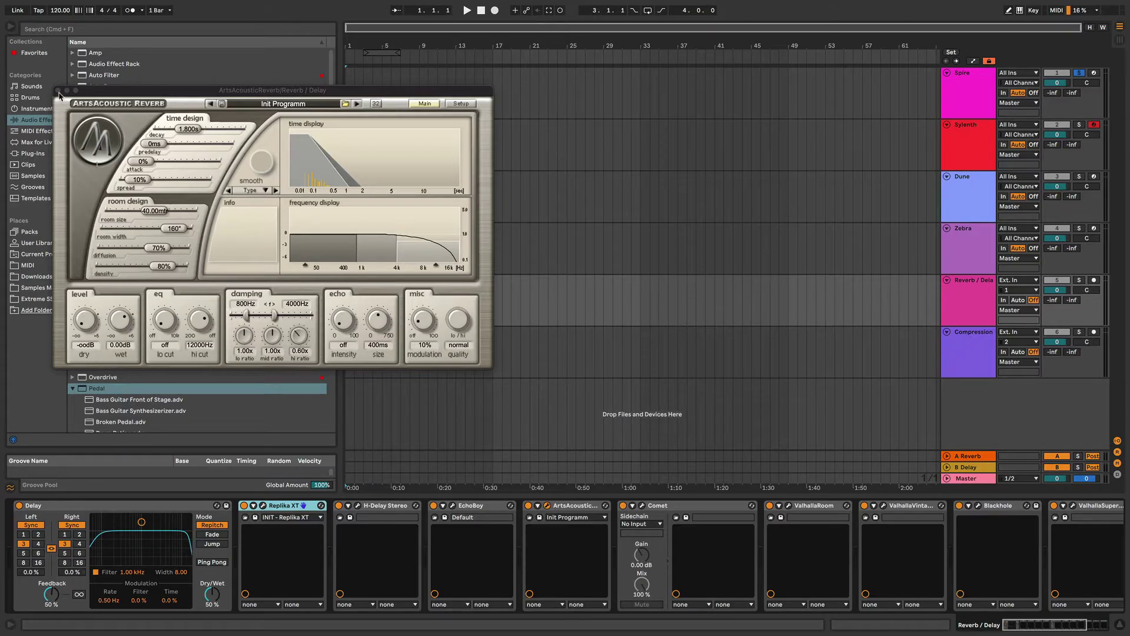
click(58, 90)
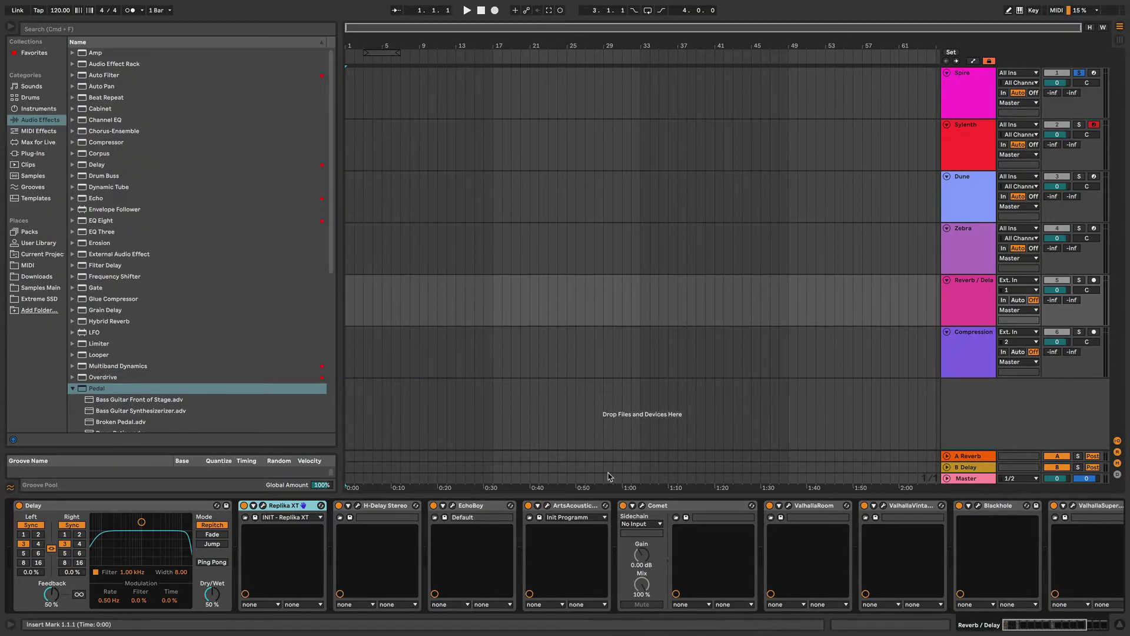
click(643, 506)
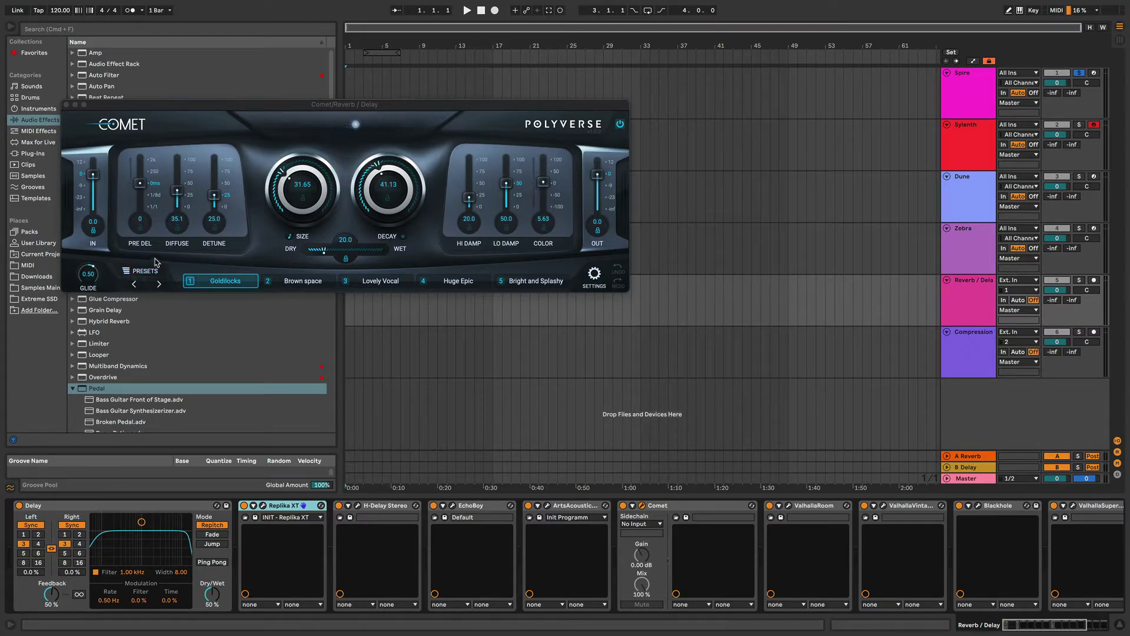
click(66, 104)
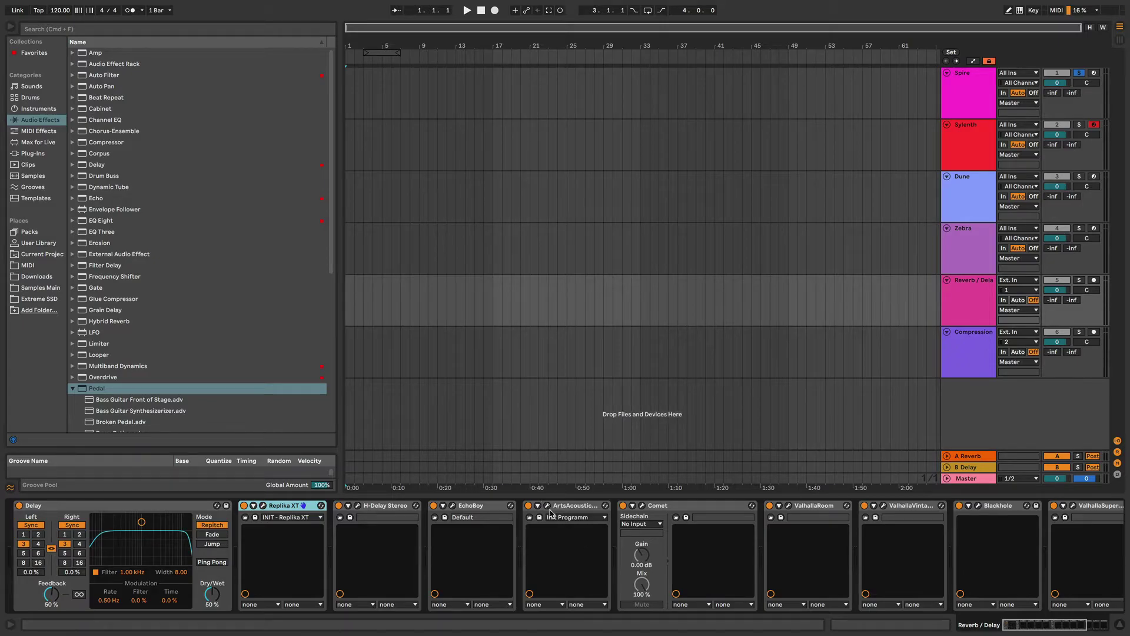
- View ValhallaRoom and its Mix control, leaving the mix at 100%, and close the plugin window
click(789, 506)
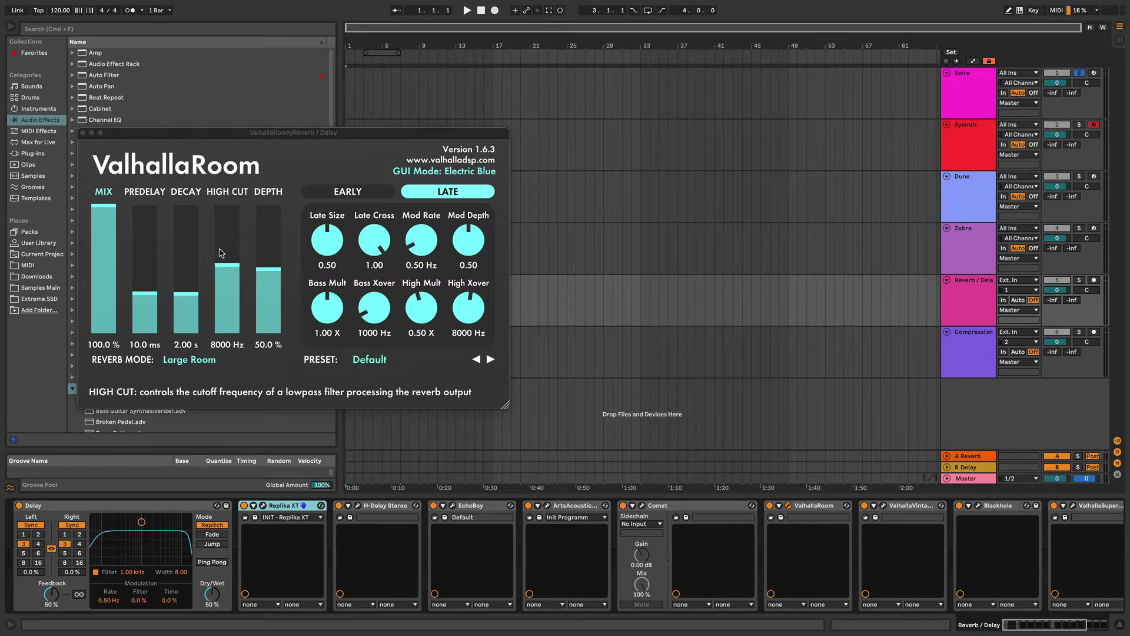
mouse_move(107, 206)
mouse_down()
mouse_move(115, 299)
mouse_move(116, 190)
mouse_move(115, 291)
mouse_move(119, 209)
mouse_move(102, 203)
mouse_up()
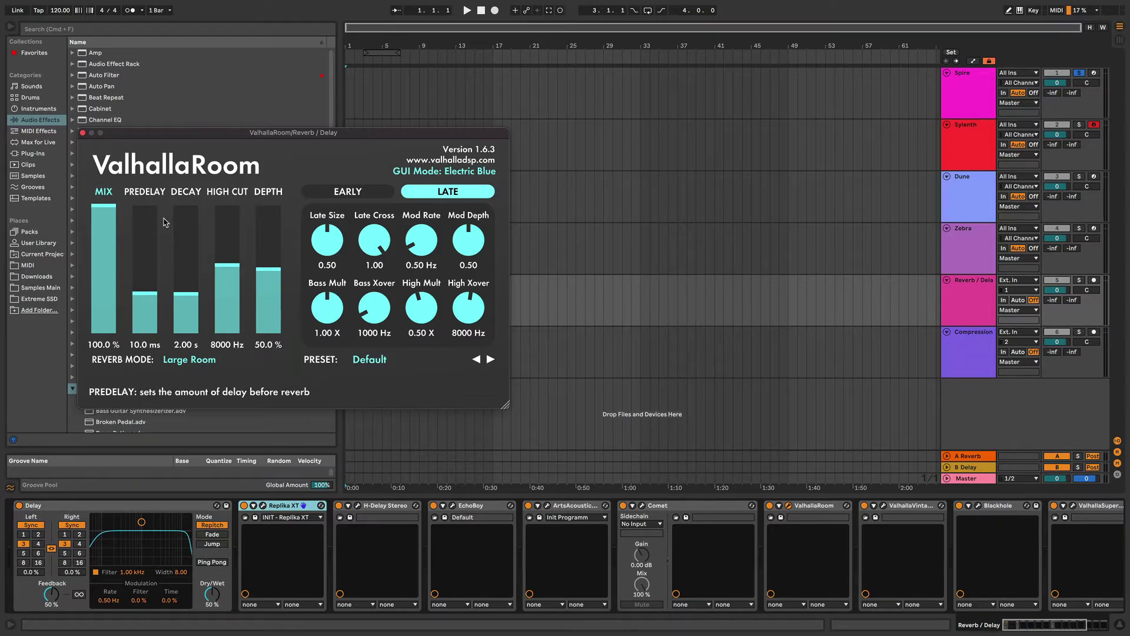
click(83, 133)
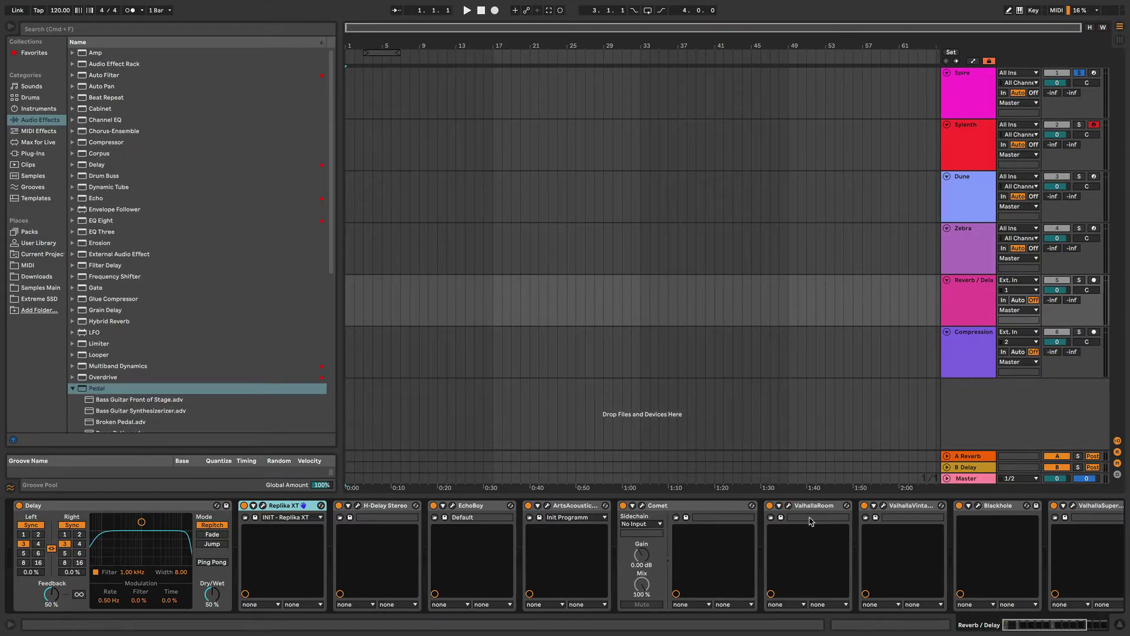
- Examine ValhallaVintageVerb's color and reverb mode options, keep 1970s and Concert Hall, and close the plugin window
click(884, 505)
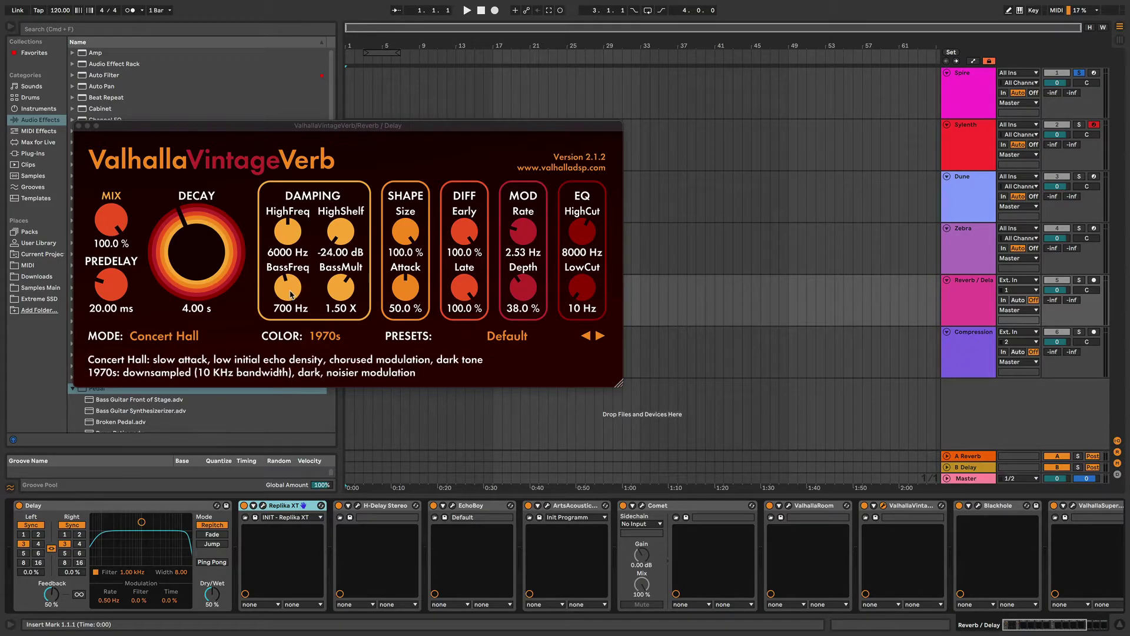
click(328, 338)
click(328, 370)
click(328, 337)
click(330, 383)
click(300, 336)
click(330, 352)
click(185, 338)
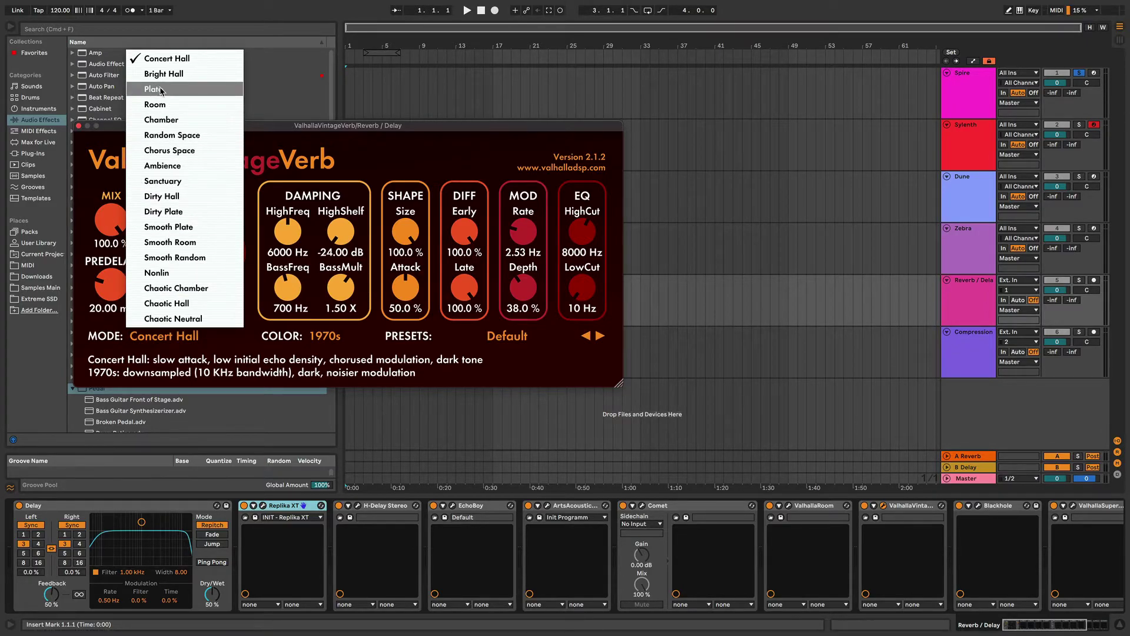
click(400, 172)
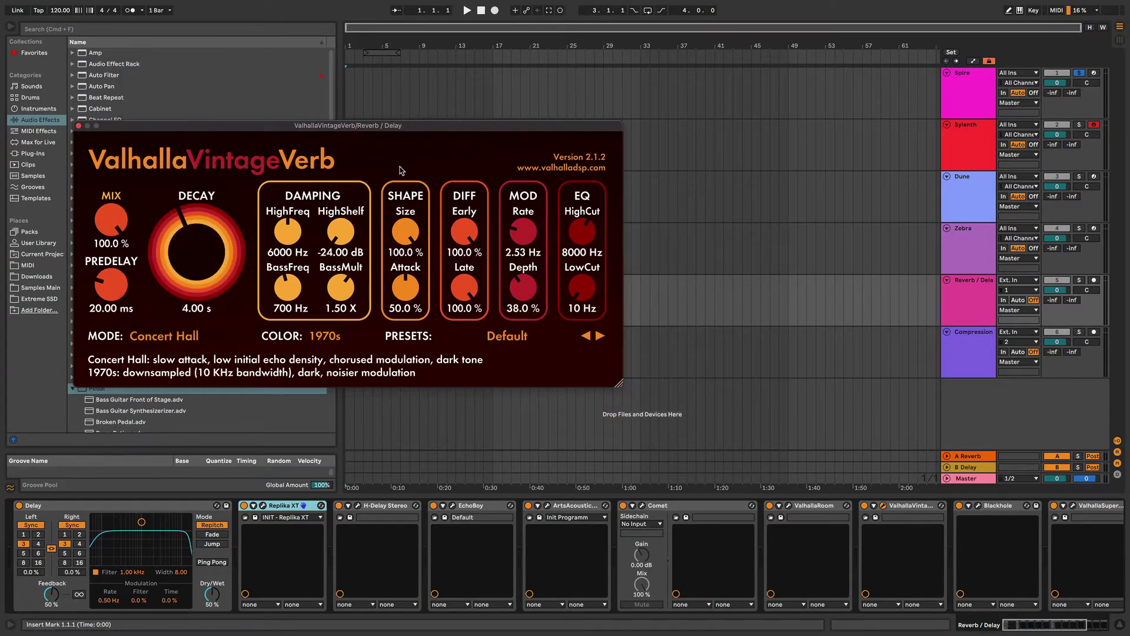
click(79, 127)
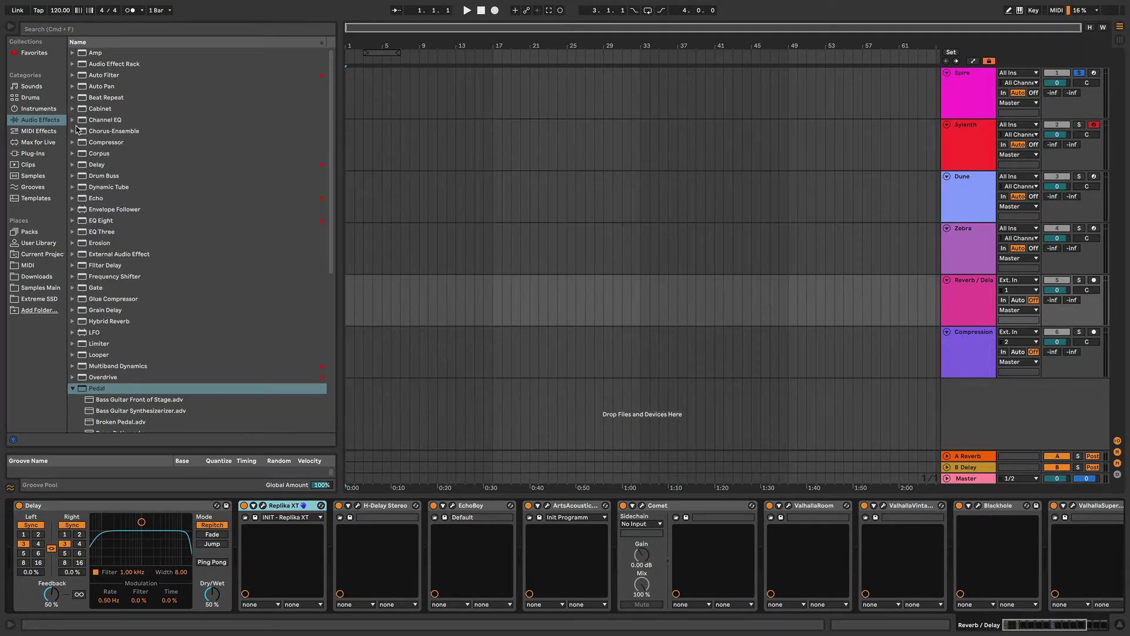
- View the Blackhole and ValhallaSupermassive plugin windows in turn, closing each one
click(979, 506)
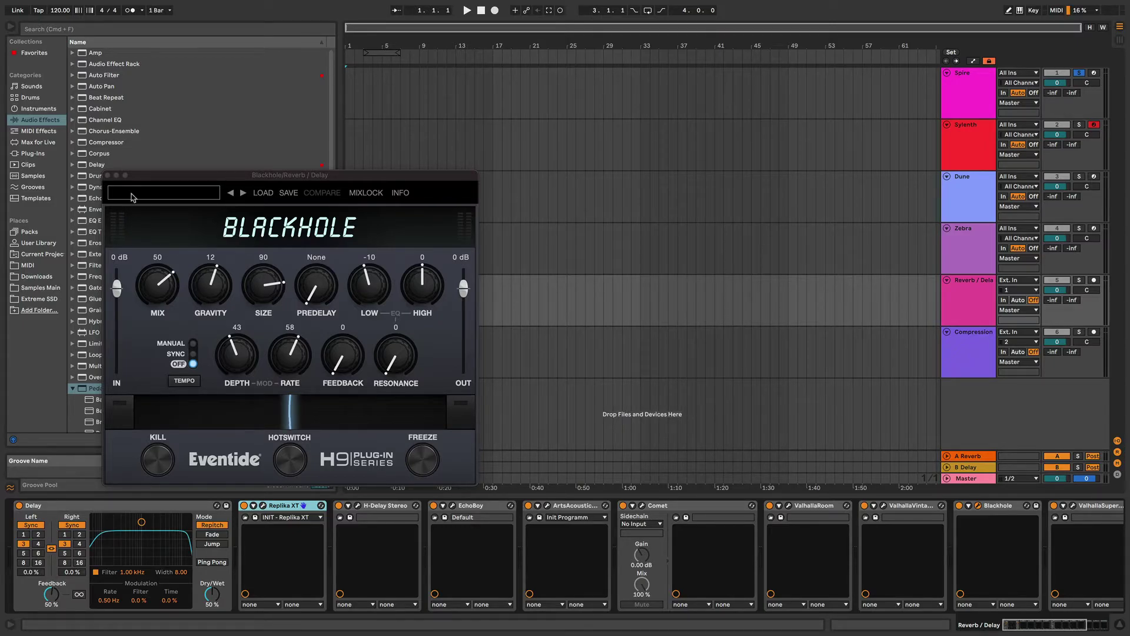
click(108, 178)
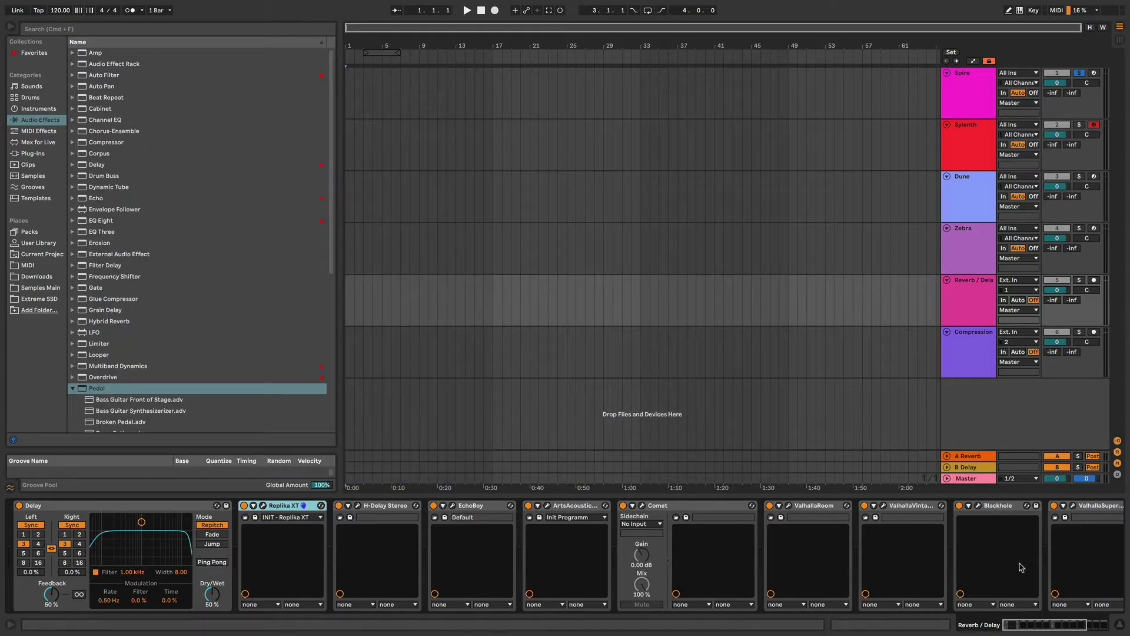
scroll(1001, 553, right, 3)
click(980, 506)
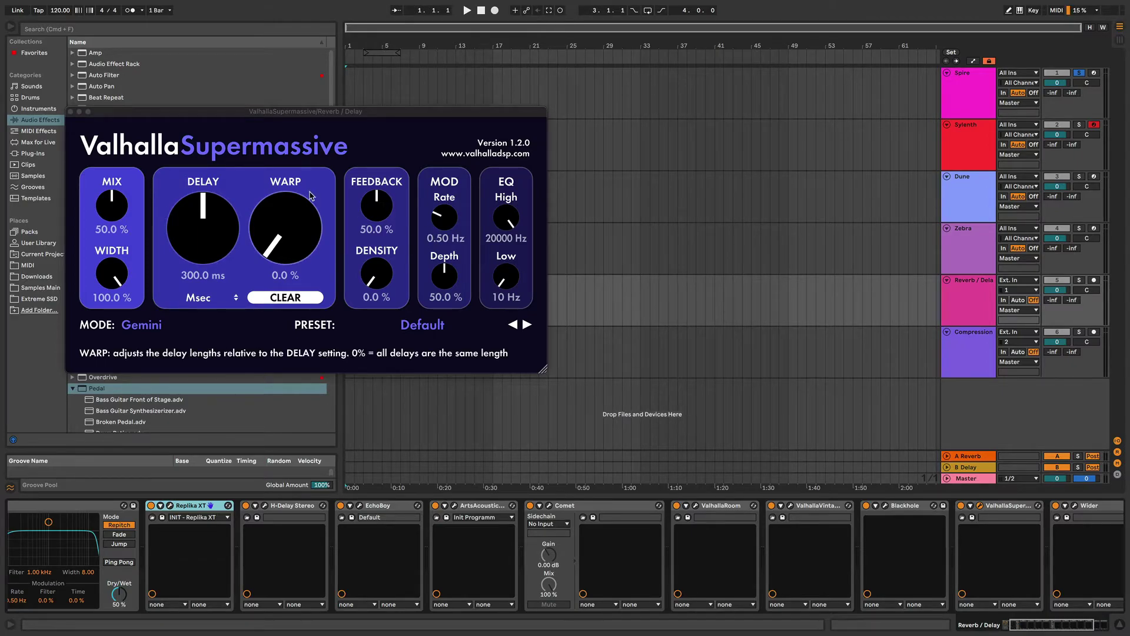
click(71, 112)
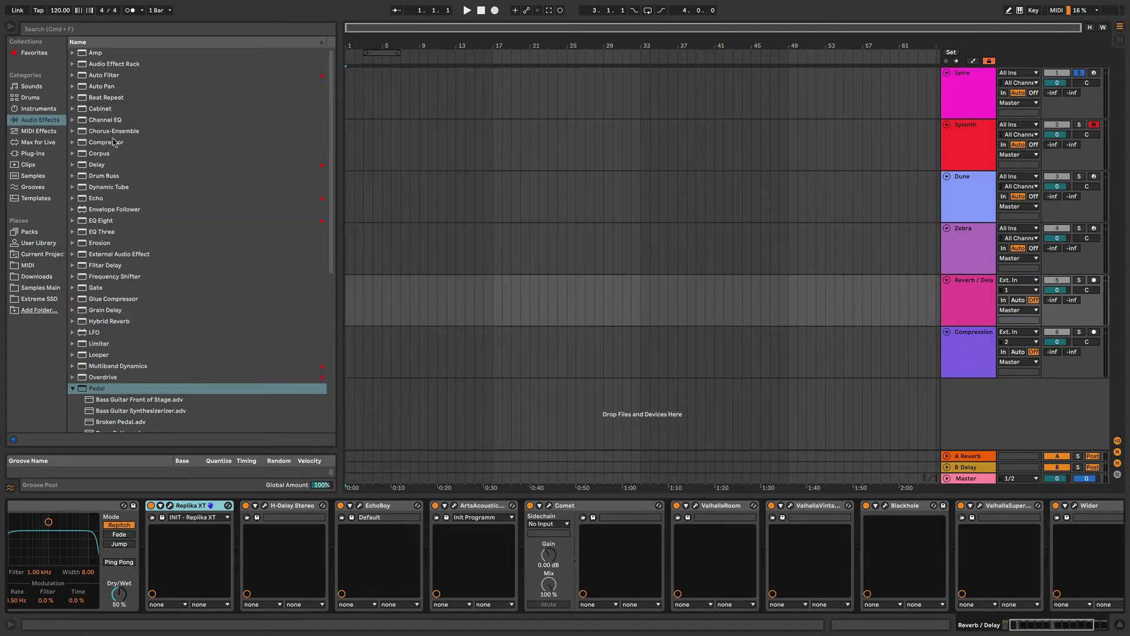
- Open Wider, sweep its stereo width between 0% and 200%, leave it at 81%, and close the plugin window
scroll(955, 583, right, 3)
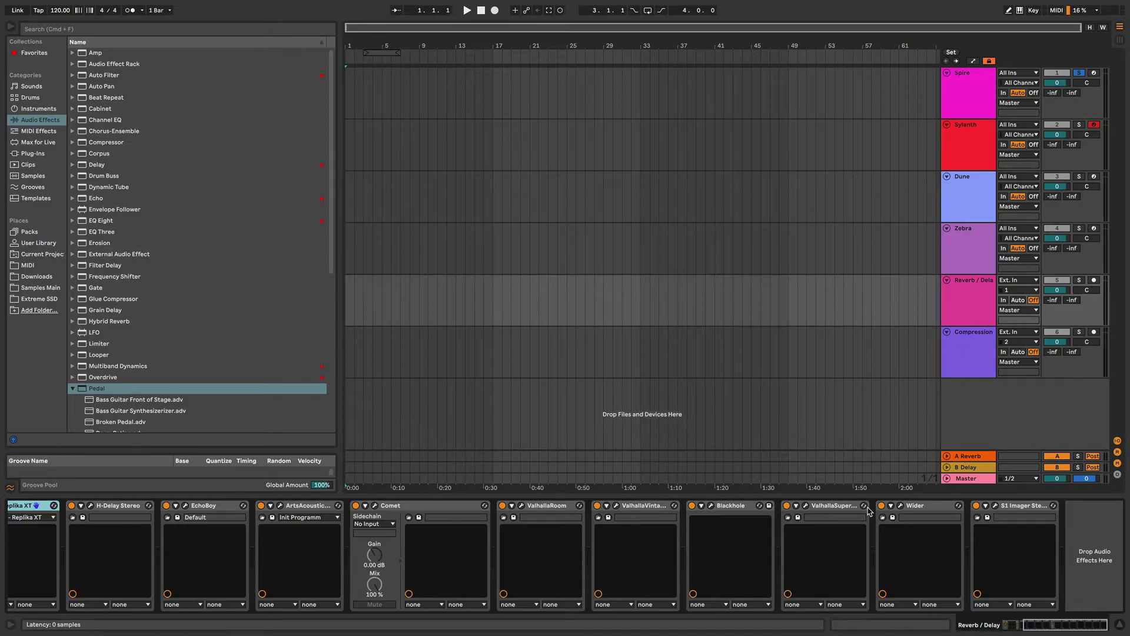
click(902, 506)
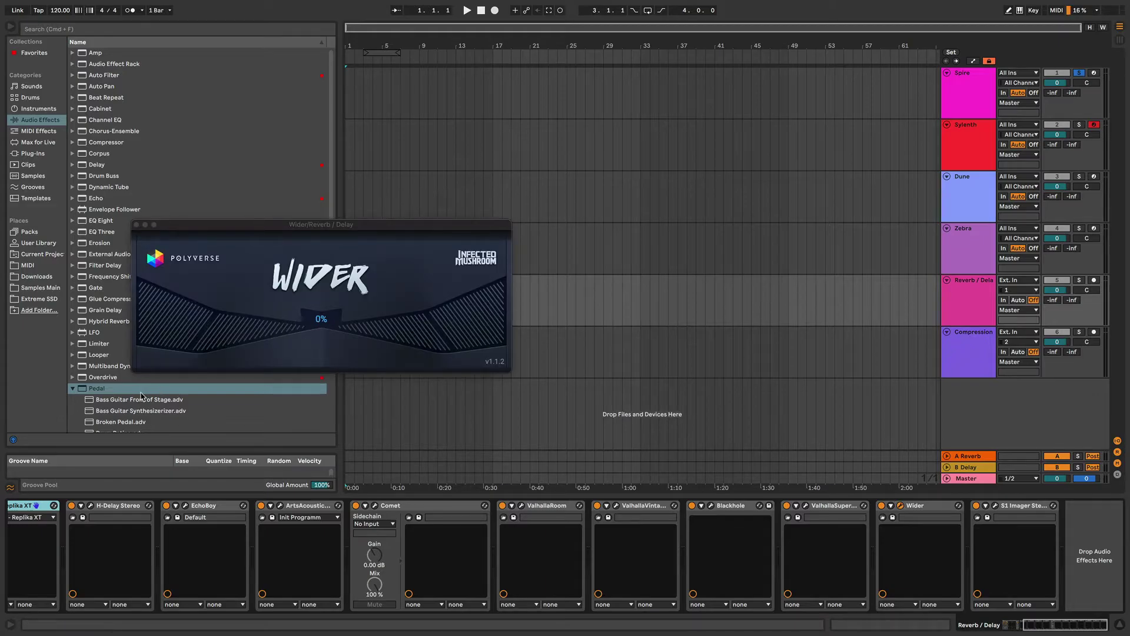
mouse_move(335, 318)
mouse_down()
mouse_move(337, 289)
mouse_move(337, 321)
mouse_move(341, 300)
mouse_up()
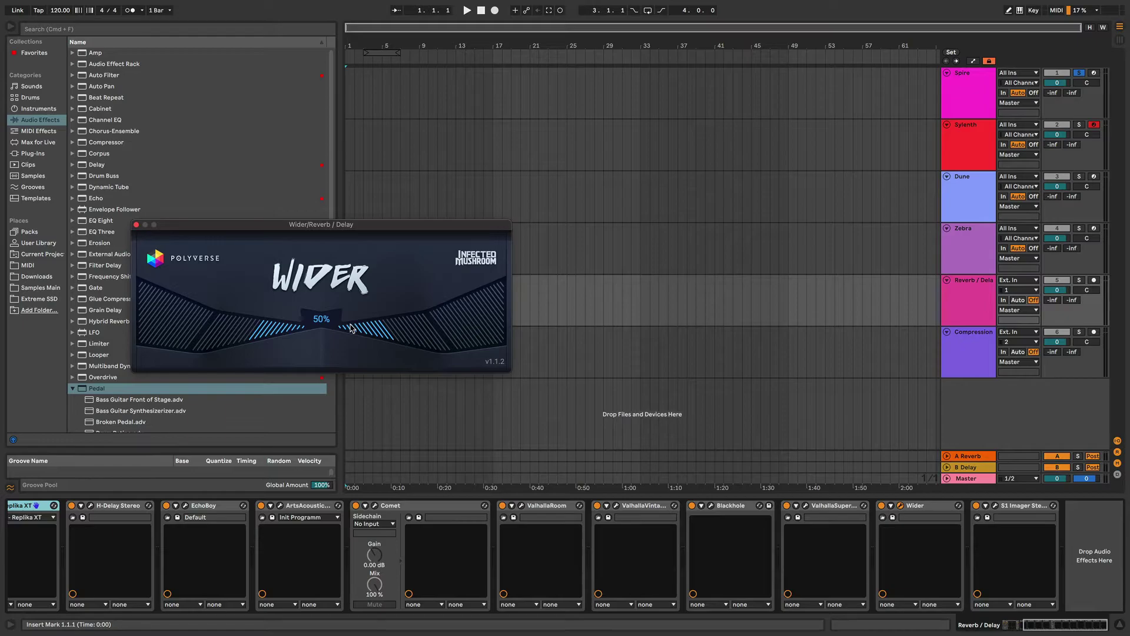
drag(349, 327, 346, 366)
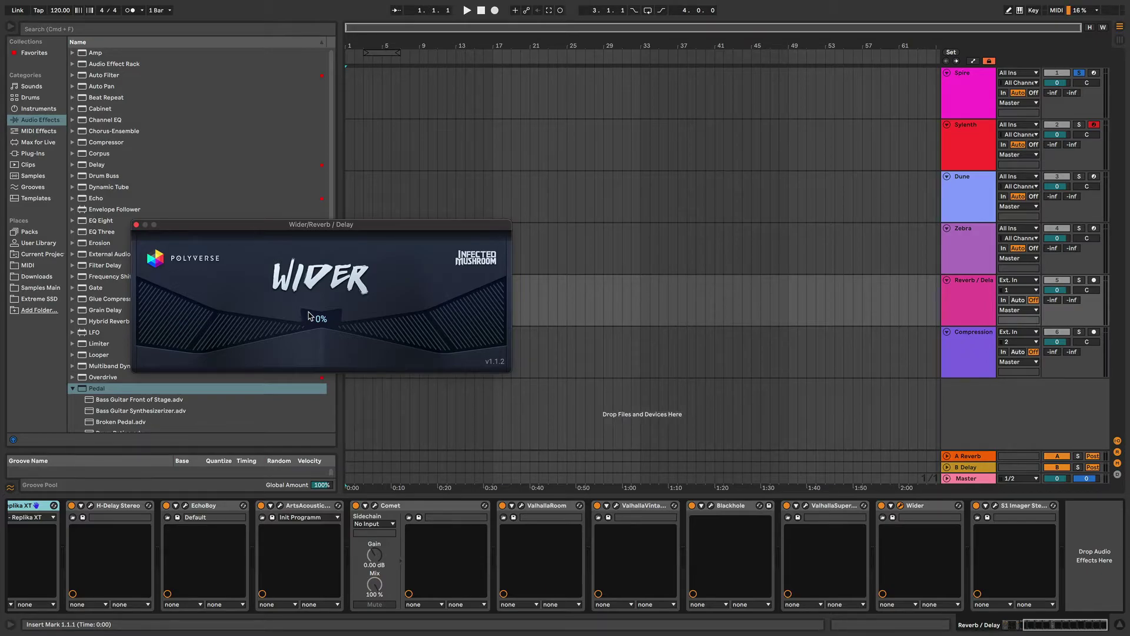
drag(315, 305, 344, 282)
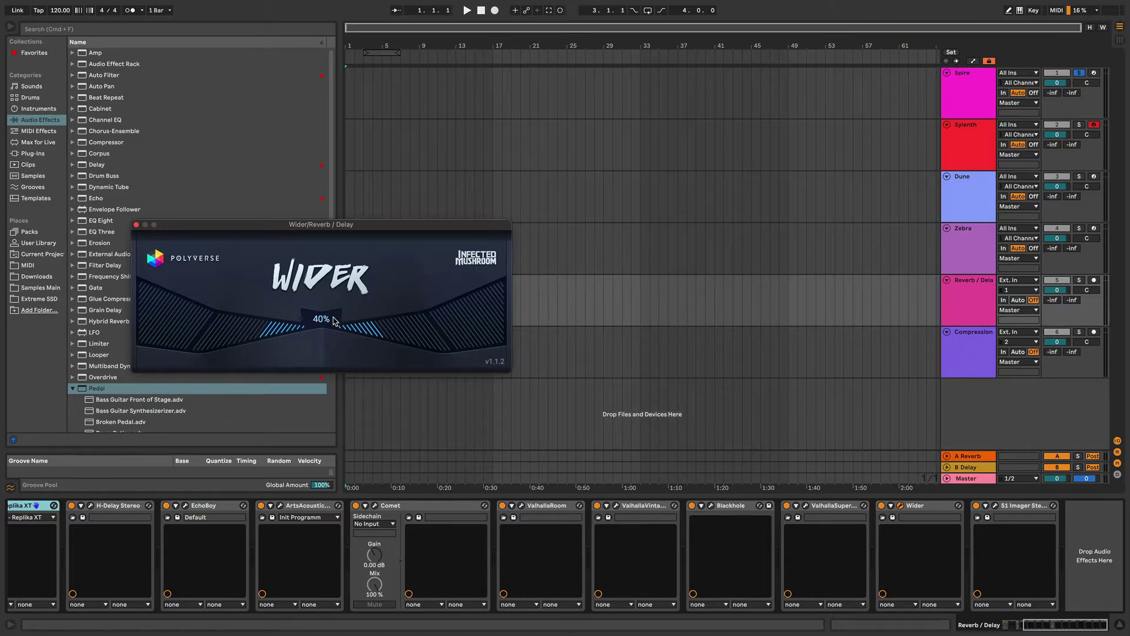
drag(333, 320, 361, 182)
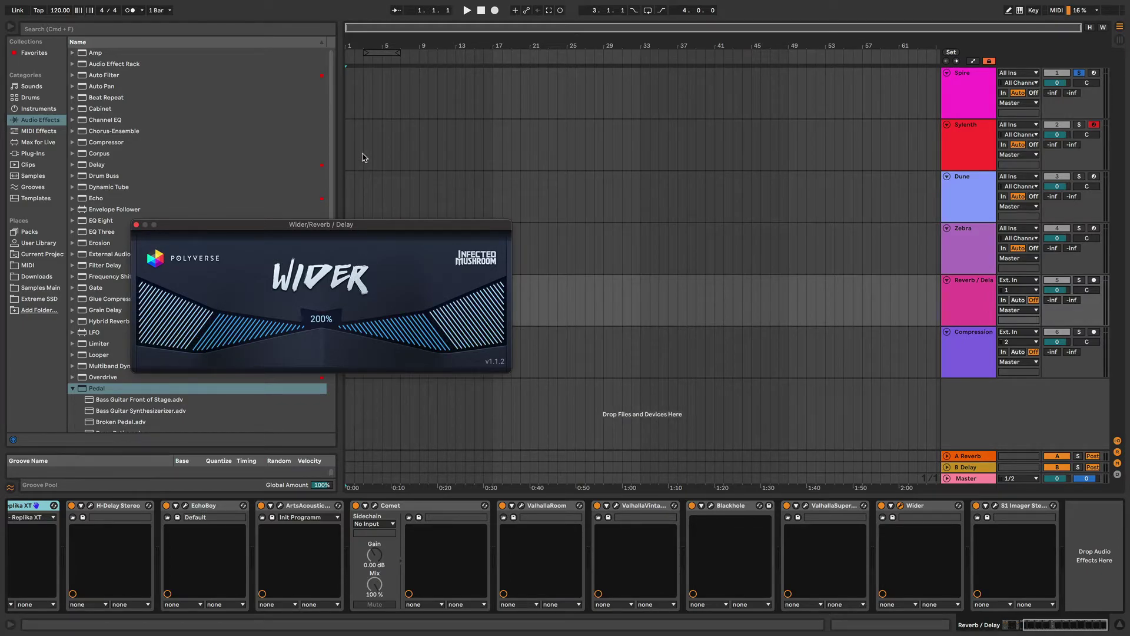
drag(363, 157, 346, 284)
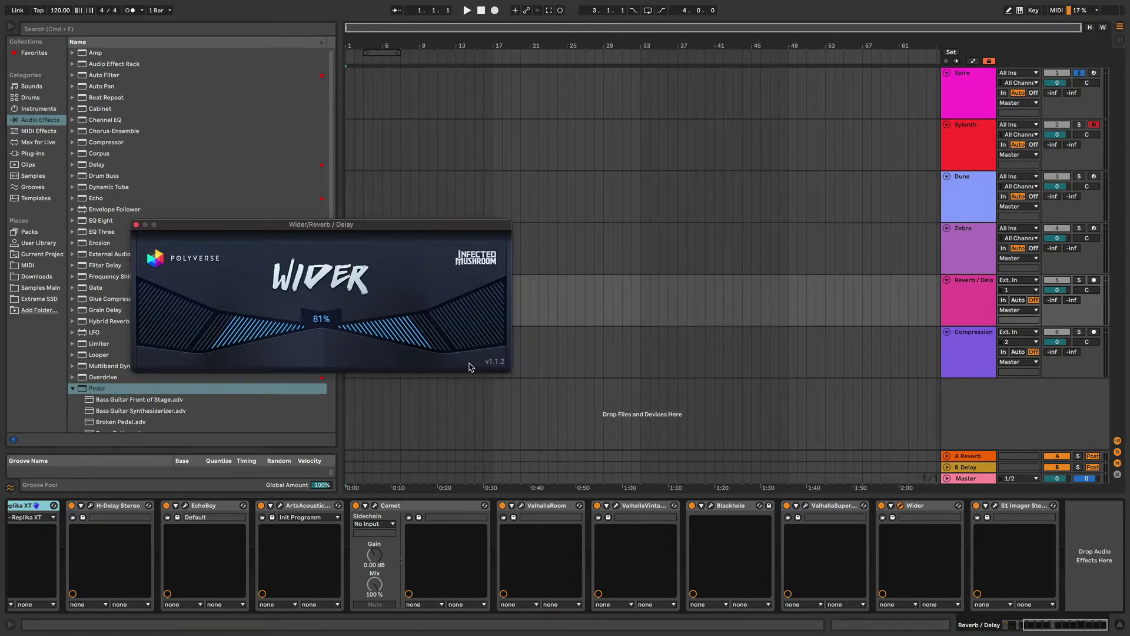
click(136, 226)
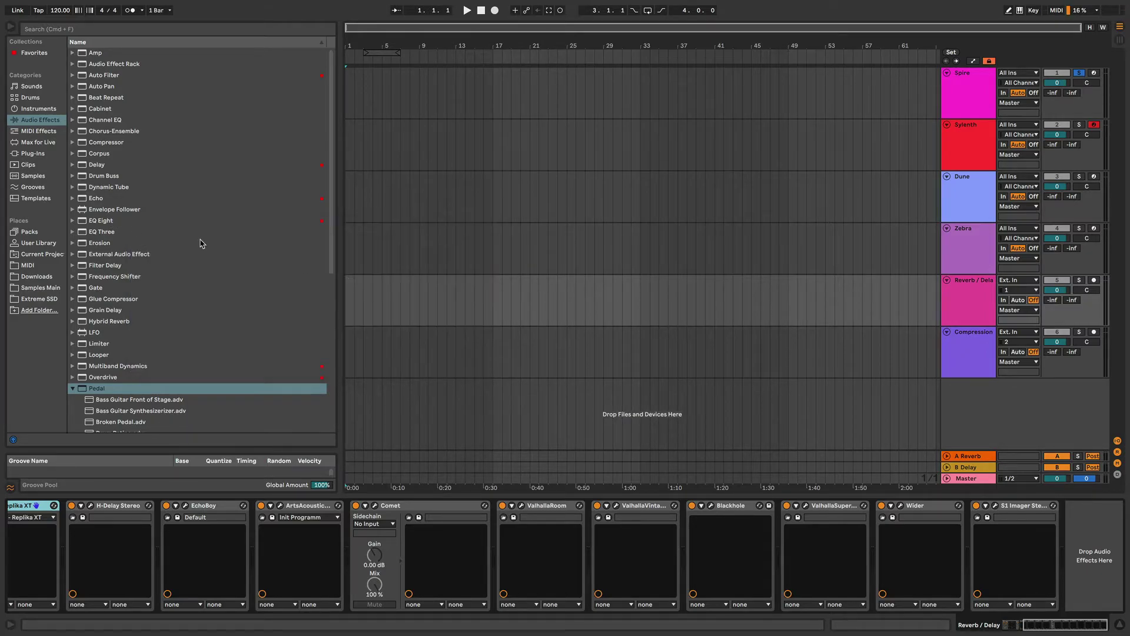
- Open S1 Imager, sweep its stereo width down to 0.00 and up to 1.72, and leave it at 1.29
click(996, 506)
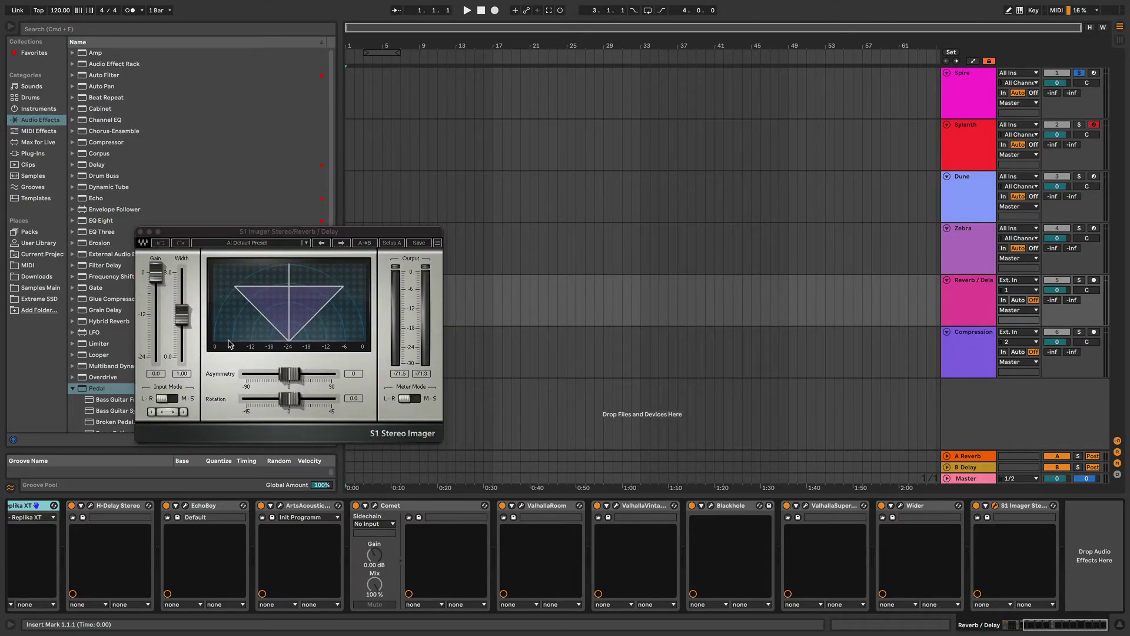
drag(182, 316, 182, 356)
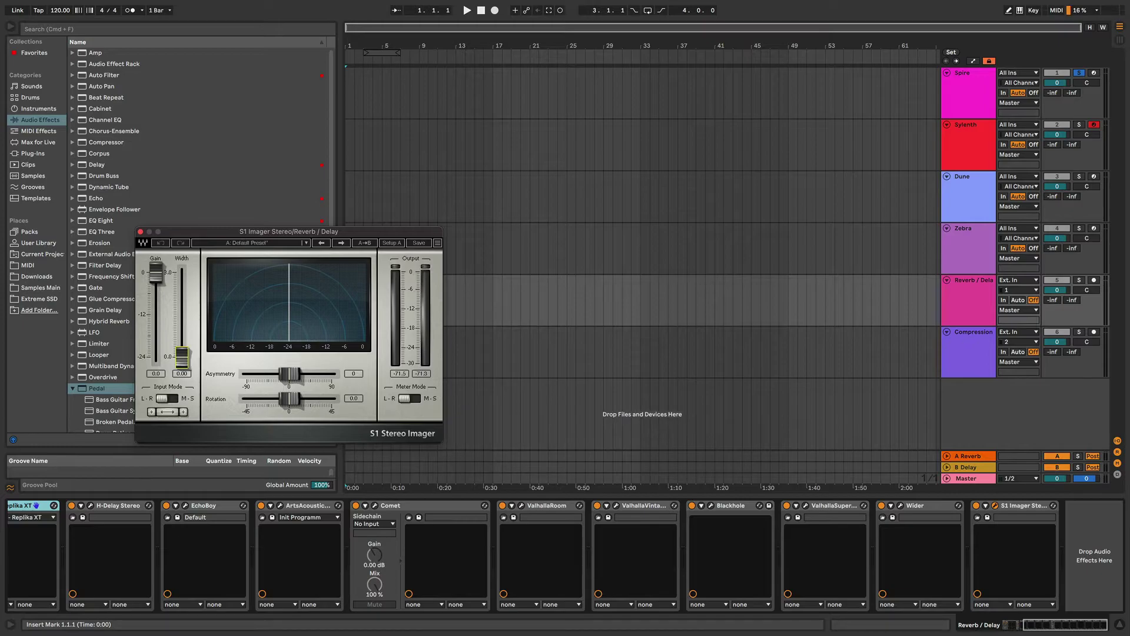
drag(182, 356, 182, 297)
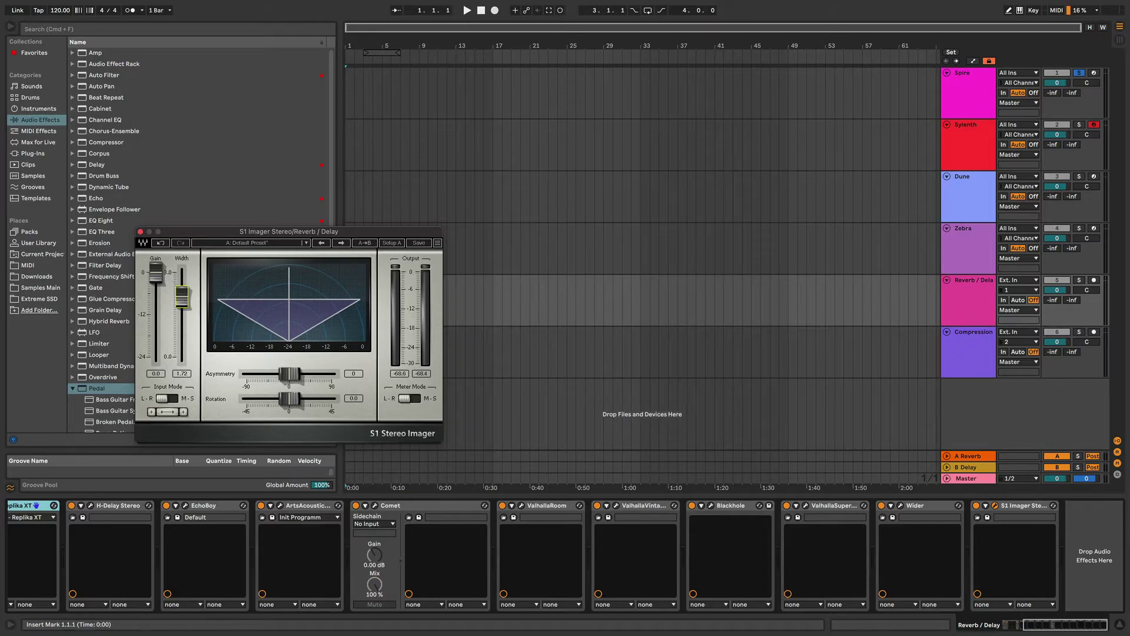
drag(181, 297, 181, 304)
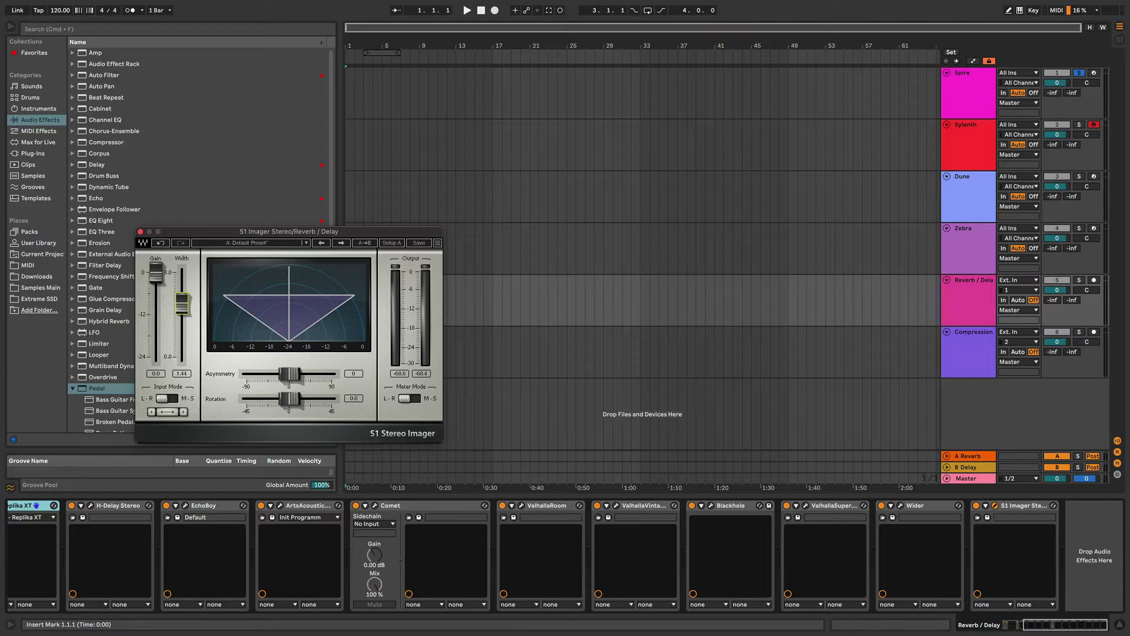
drag(182, 303, 182, 307)
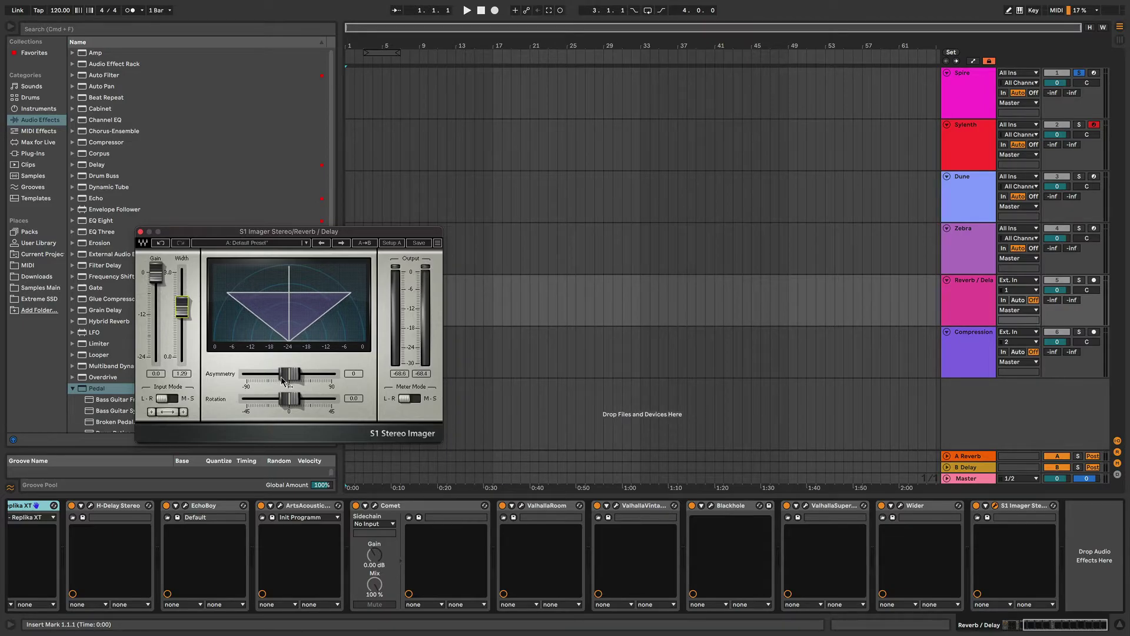
- Set the imager's width to about 1.5, rotation to about -0.5 and asymmetry to 0, and close the plugin window
mouse_move(287, 379)
mouse_down()
mouse_move(284, 359)
mouse_move(303, 384)
mouse_up()
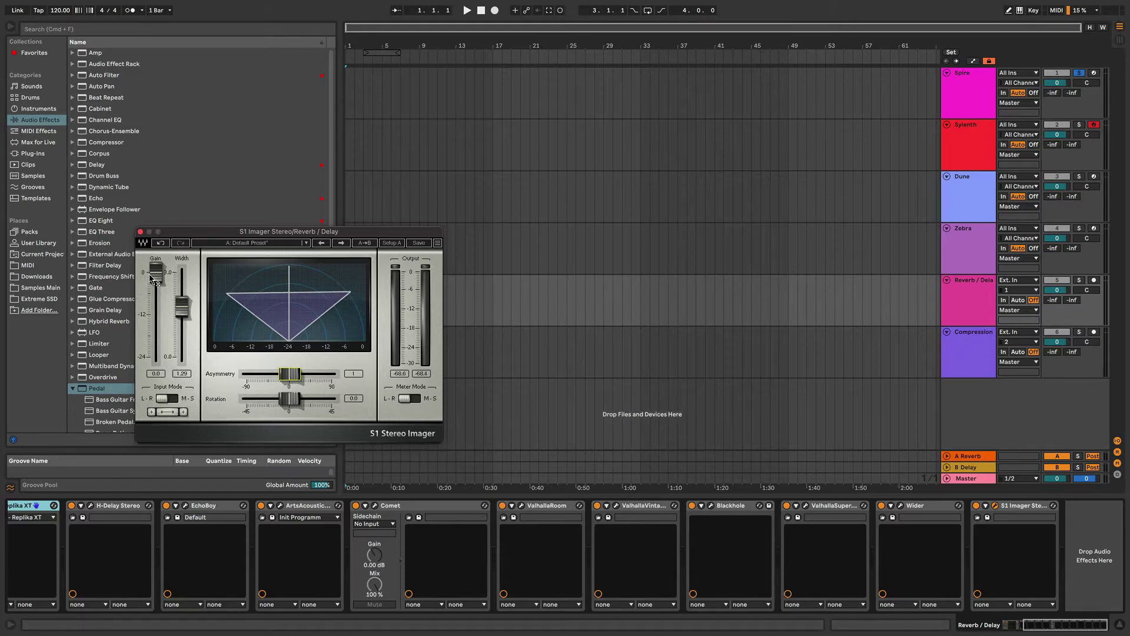
drag(186, 312, 186, 307)
drag(289, 375, 286, 403)
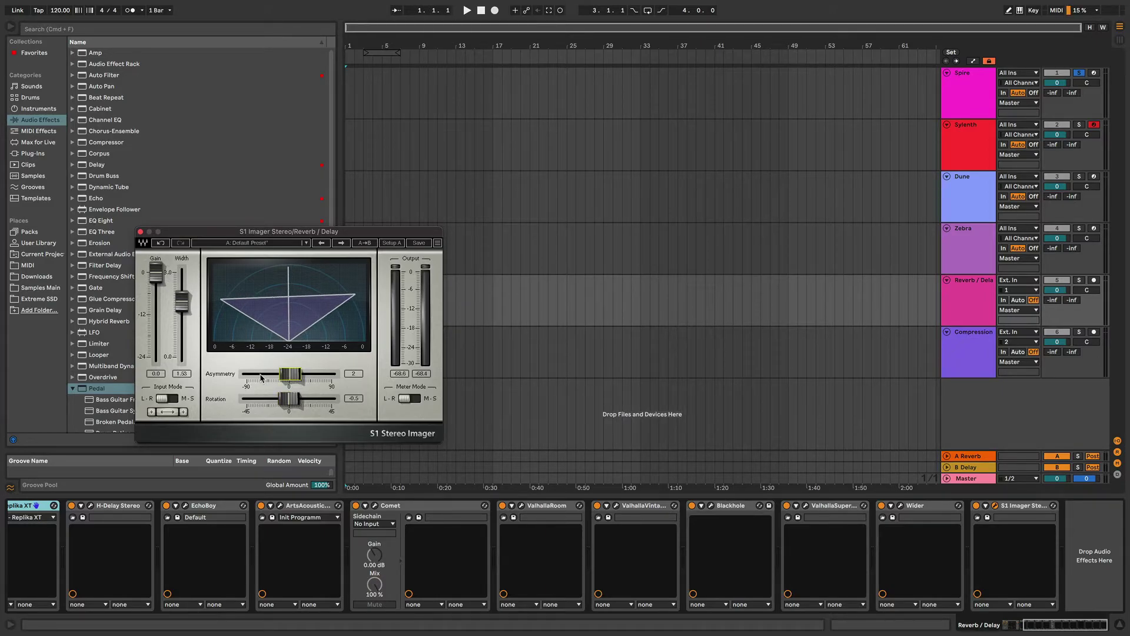
drag(290, 374, 289, 374)
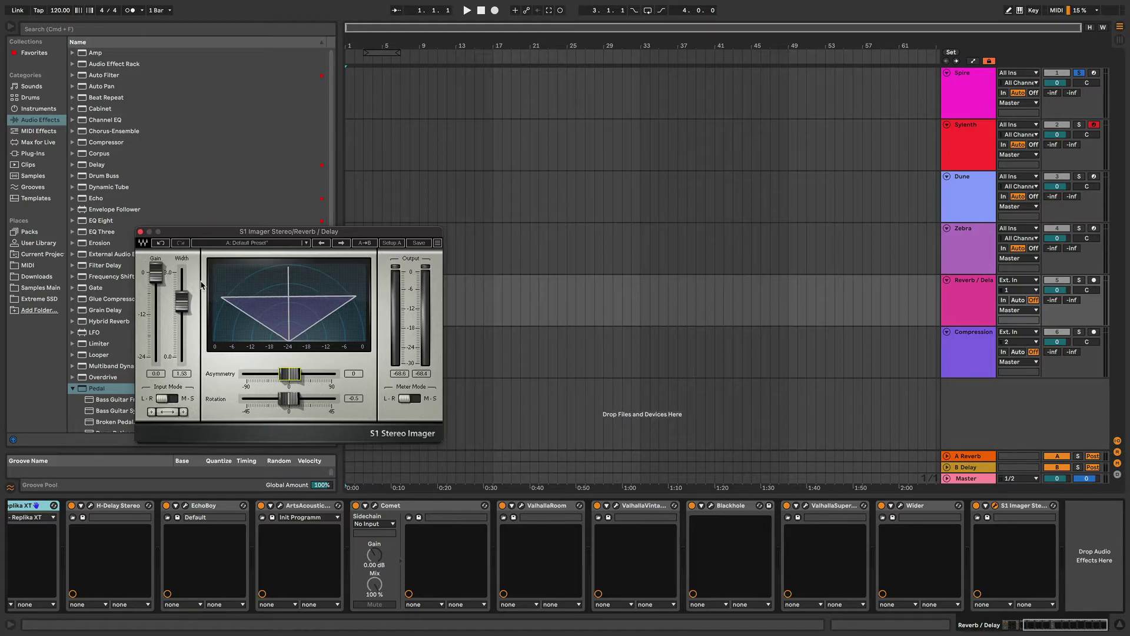
click(140, 232)
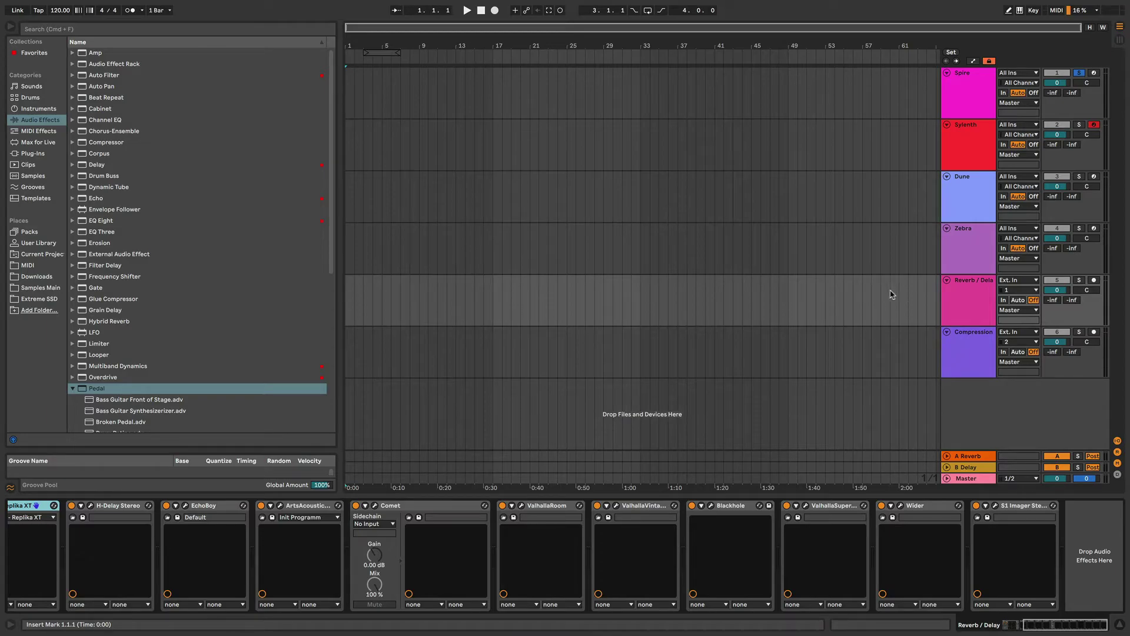
- View the Compression track's device chain from end to end, and expand and collapse EQ Eight's large display
click(968, 344)
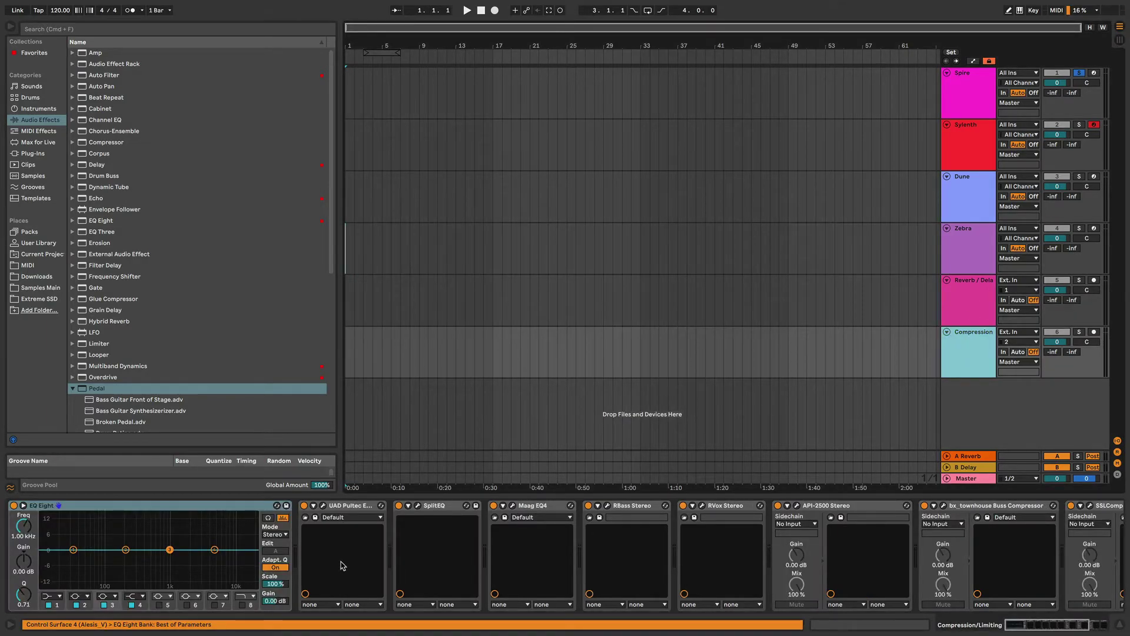
scroll(343, 567, right, 2)
scroll(341, 567, right, 3)
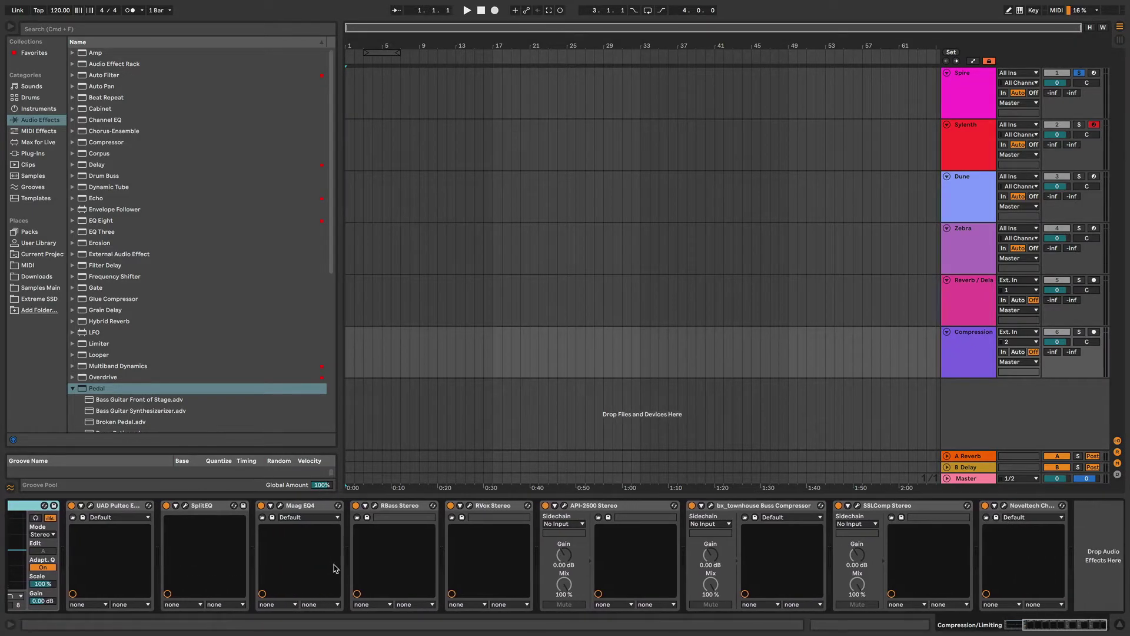
scroll(336, 568, left, 5)
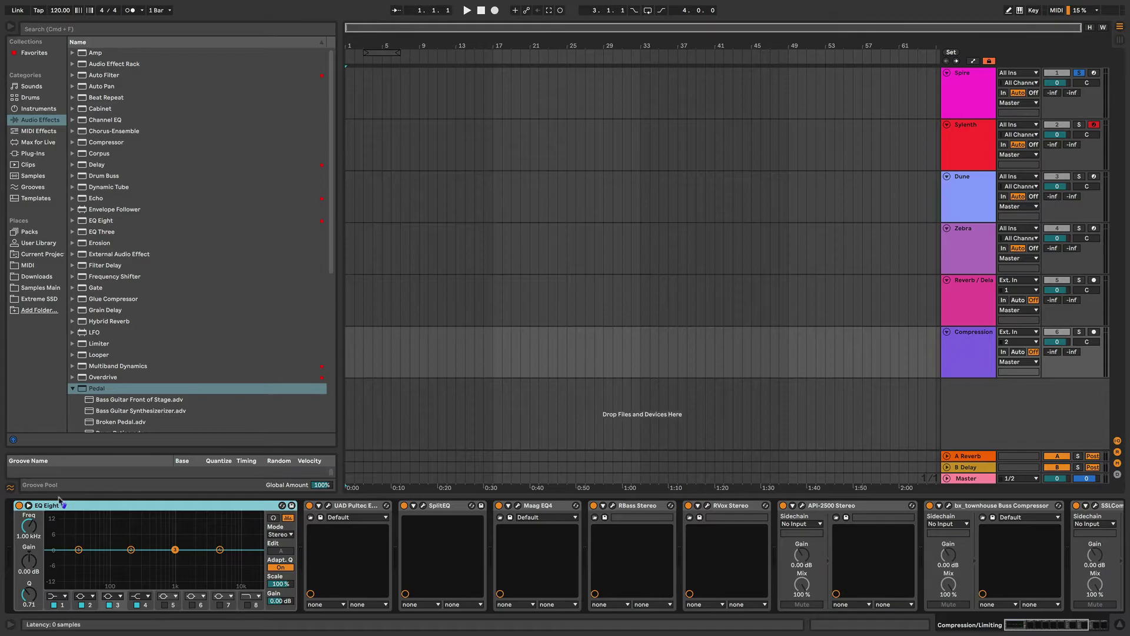
click(28, 506)
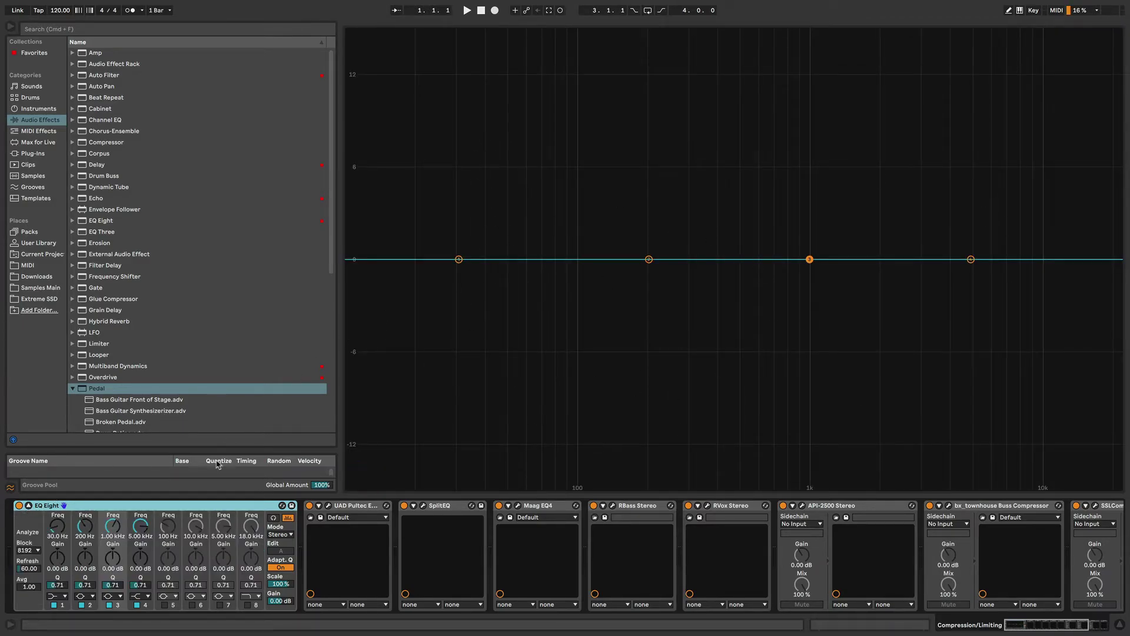
click(29, 505)
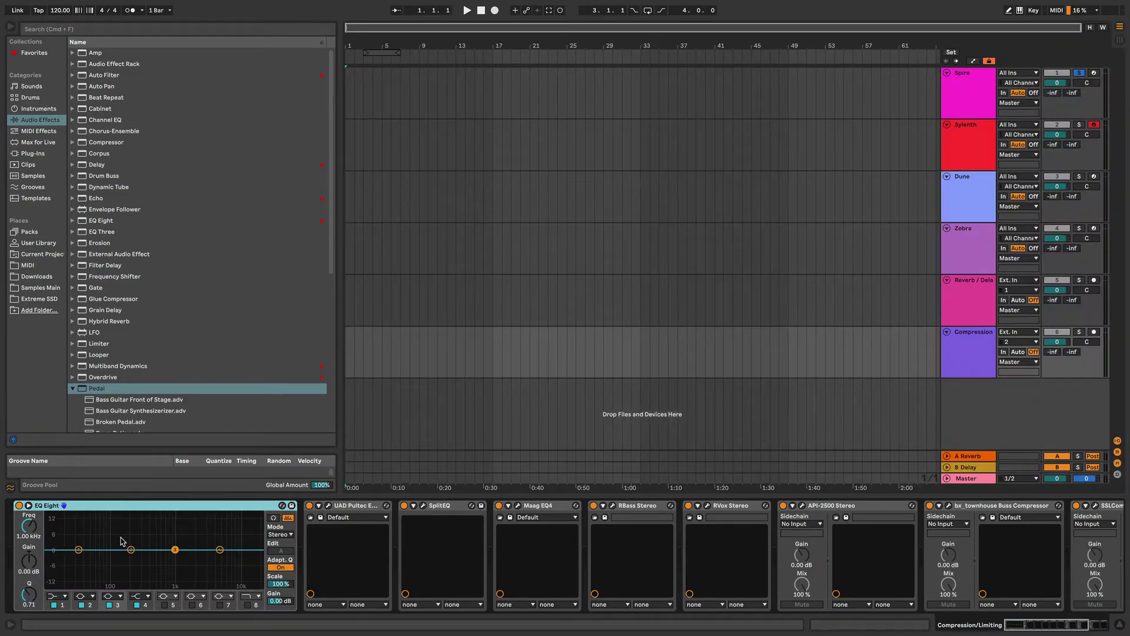
- Set EQ Eight's band 2 to 170 Hz, 0.12 dB gain and Q 18.0, and switch the equalizer to M/S mode
mouse_move(131, 550)
mouse_down()
mouse_move(82, 532)
mouse_move(165, 540)
mouse_move(118, 549)
mouse_up()
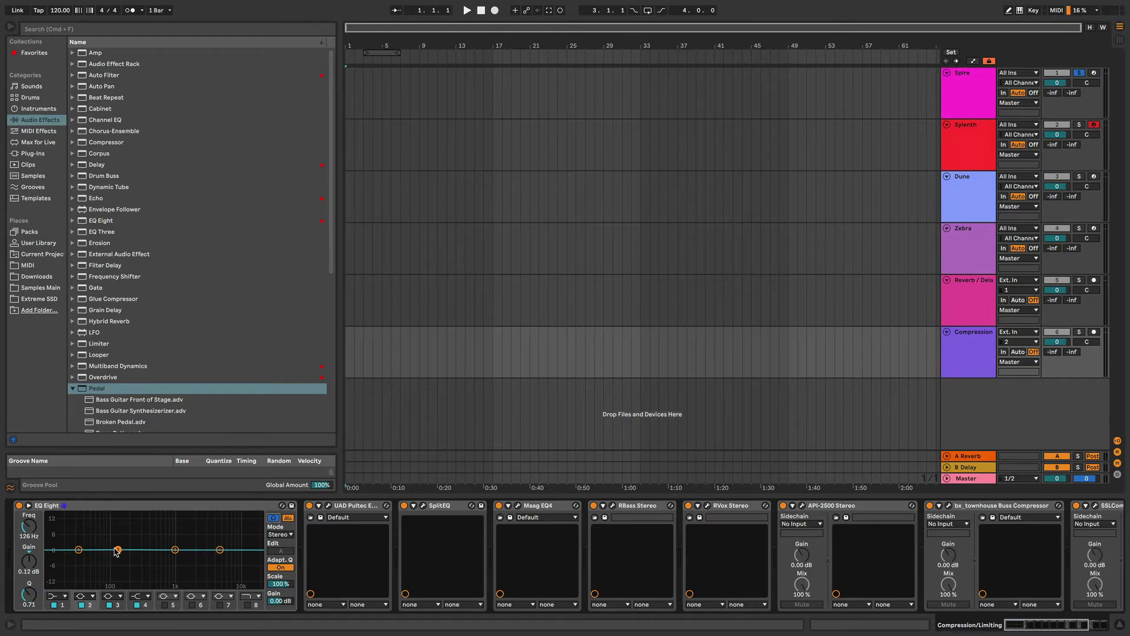
drag(118, 549, 133, 548)
drag(33, 596, 33, 530)
mouse_move(133, 548)
mouse_down()
mouse_move(172, 543)
mouse_move(136, 539)
mouse_up()
mouse_move(136, 539)
mouse_down()
mouse_move(111, 538)
mouse_move(183, 537)
mouse_move(126, 549)
mouse_up()
click(288, 535)
click(281, 554)
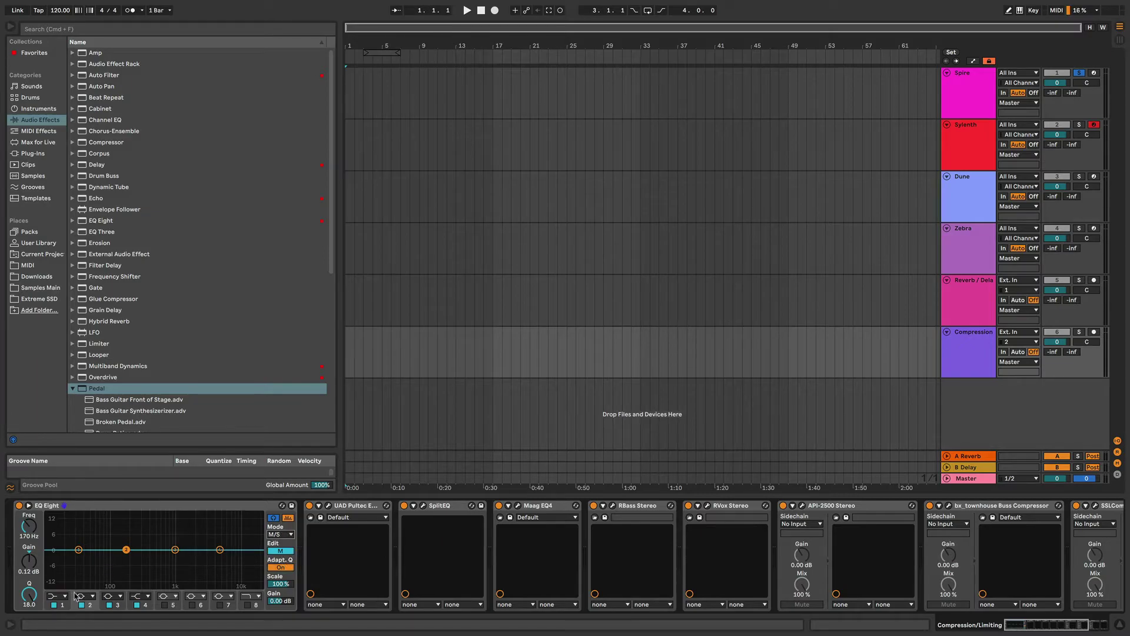
- Move the mid channel's band 1 to 38.3 Hz and the side channel's band 6 to 9.79 kHz, both at -0.12 dB
mouse_move(79, 549)
mouse_down()
mouse_move(83, 537)
mouse_move(85, 549)
mouse_up()
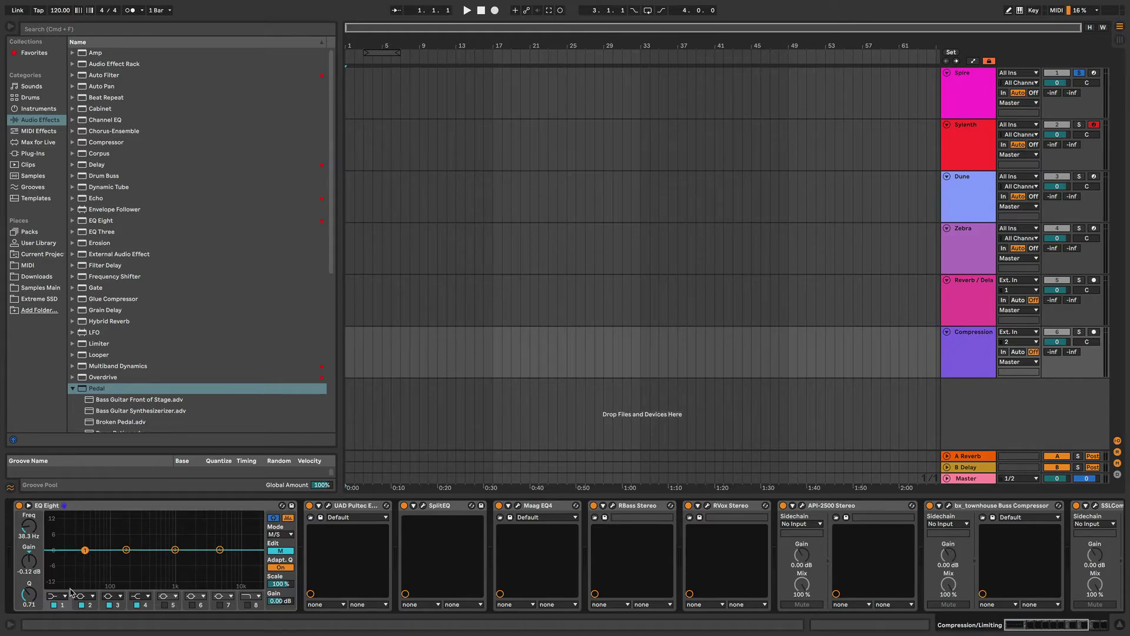
click(277, 553)
mouse_move(238, 549)
mouse_down()
mouse_move(239, 537)
mouse_move(238, 549)
mouse_up()
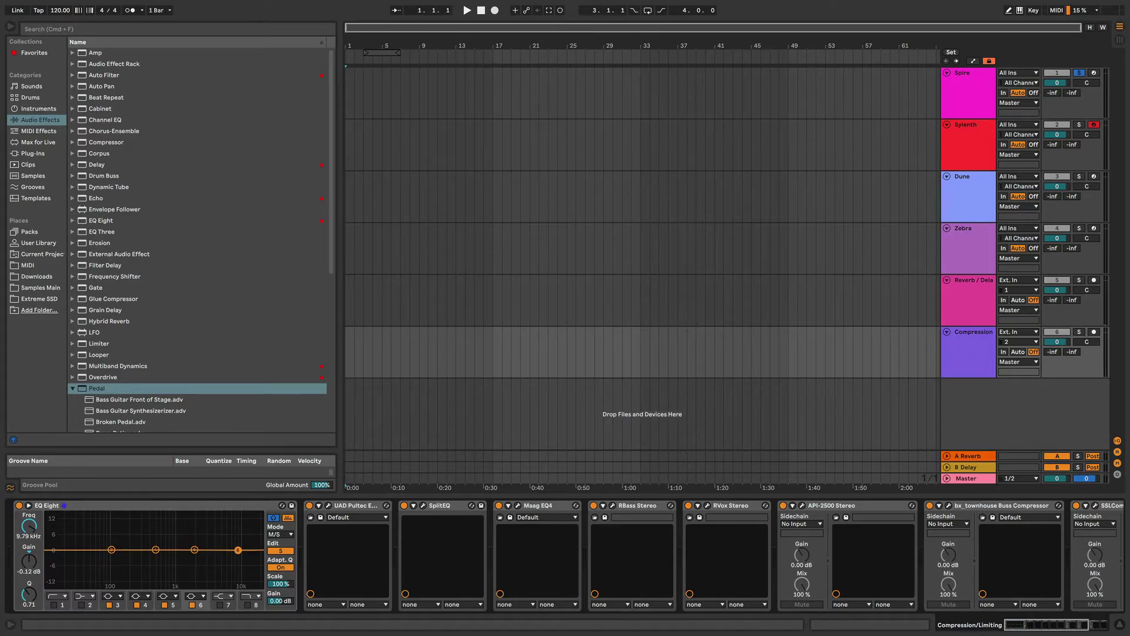
- Enable the side channel's band 8, change its filter type, and place it at 3.52 kHz with 0.12 dB gain
click(248, 605)
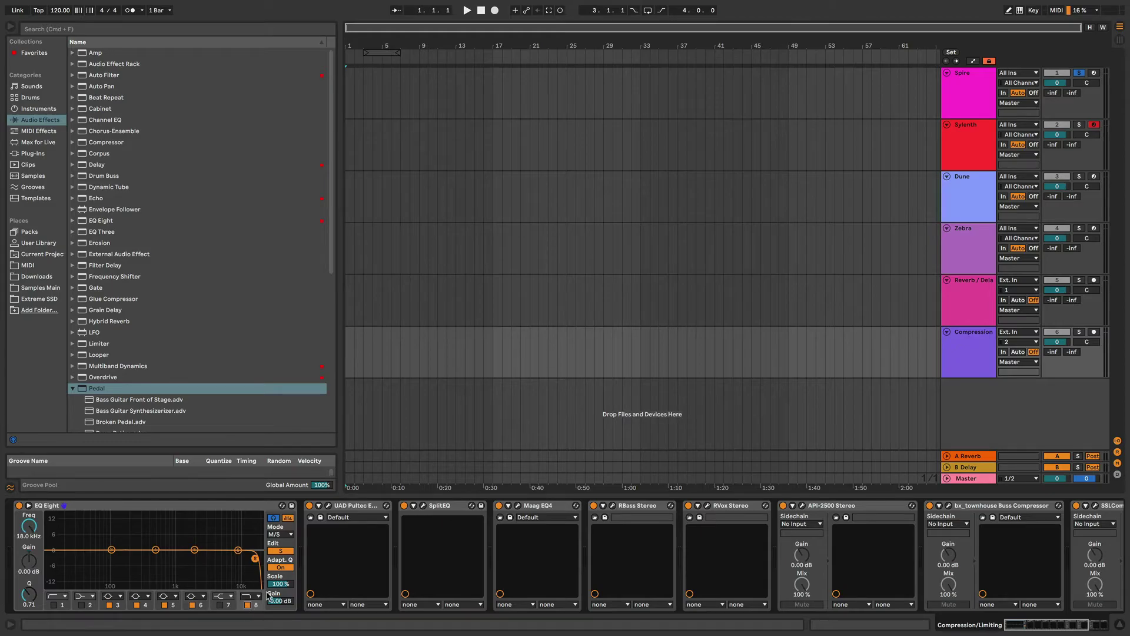
click(259, 596)
click(249, 589)
click(257, 599)
click(254, 536)
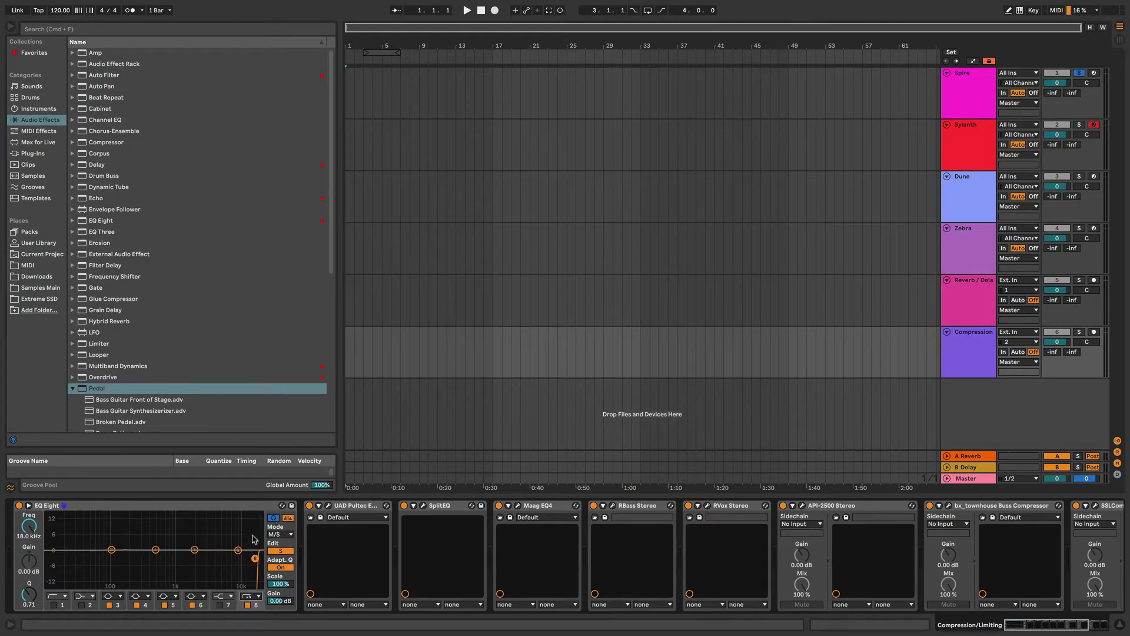
click(253, 600)
click(254, 548)
drag(255, 550, 210, 550)
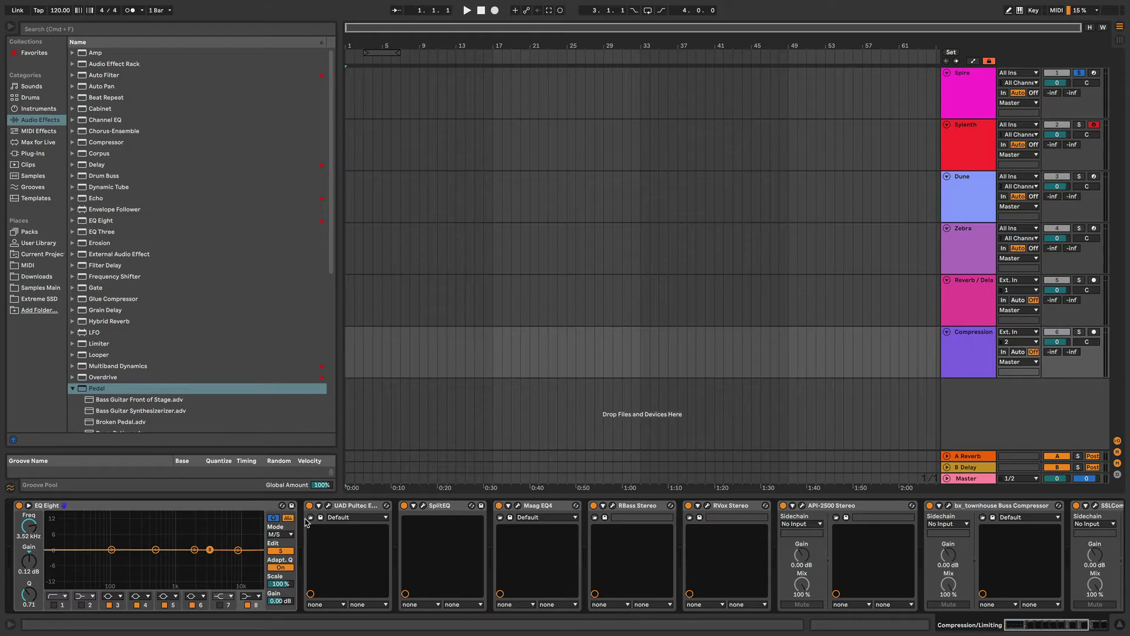
- Open the UAD Pultec EQP-1A, set its low frequency to 60, change the high-frequency selector, and close the plugin window
click(328, 505)
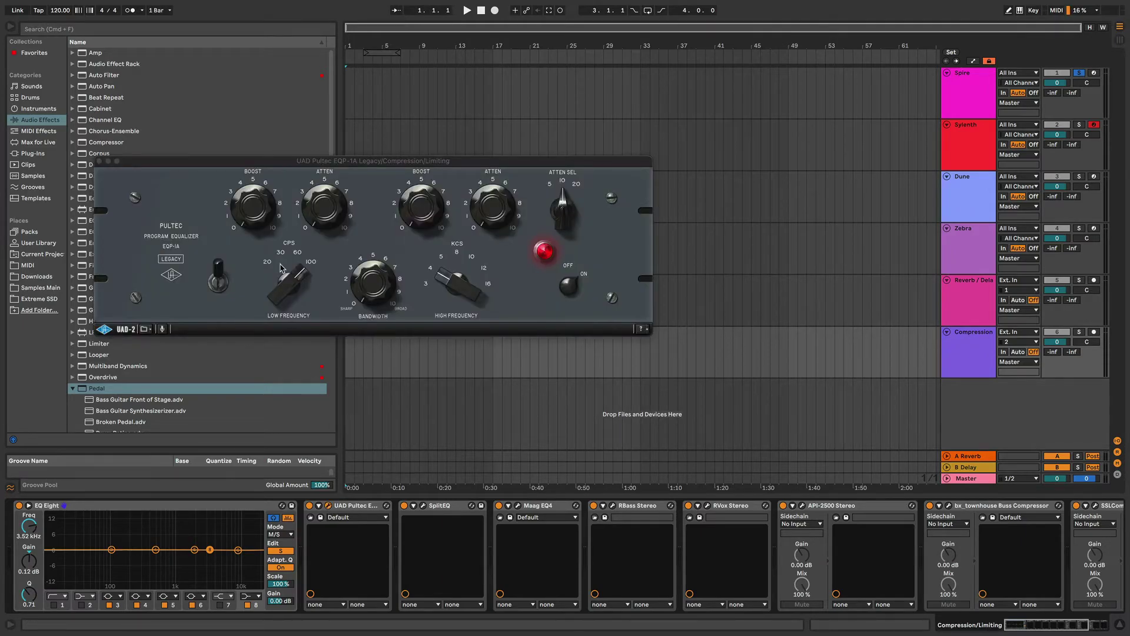
click(310, 223)
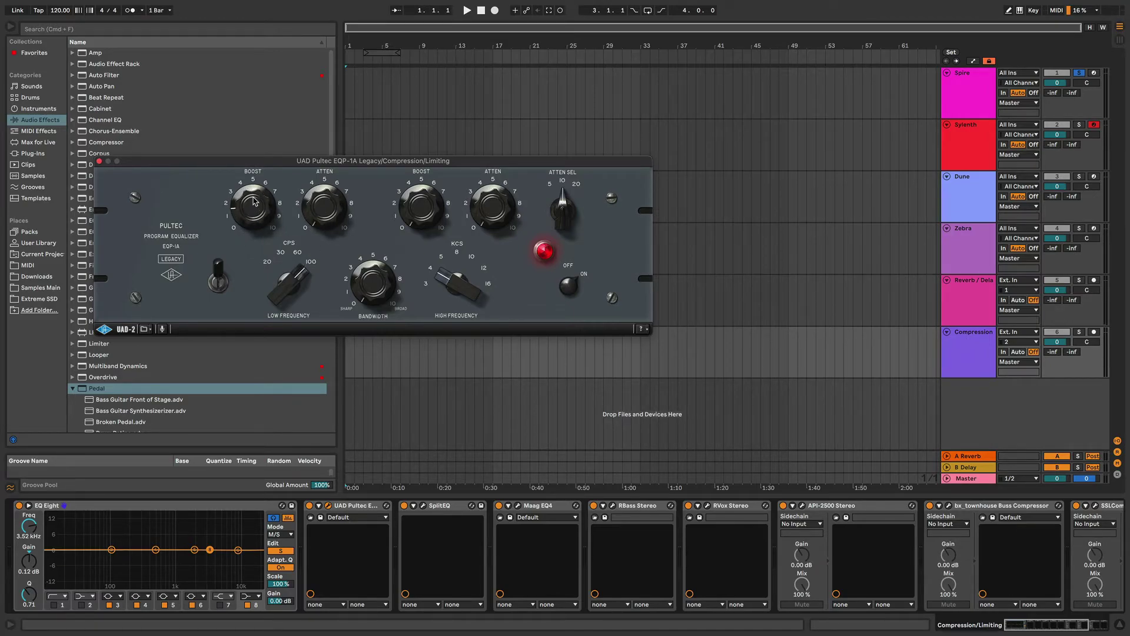
drag(315, 226, 258, 196)
drag(285, 289, 272, 314)
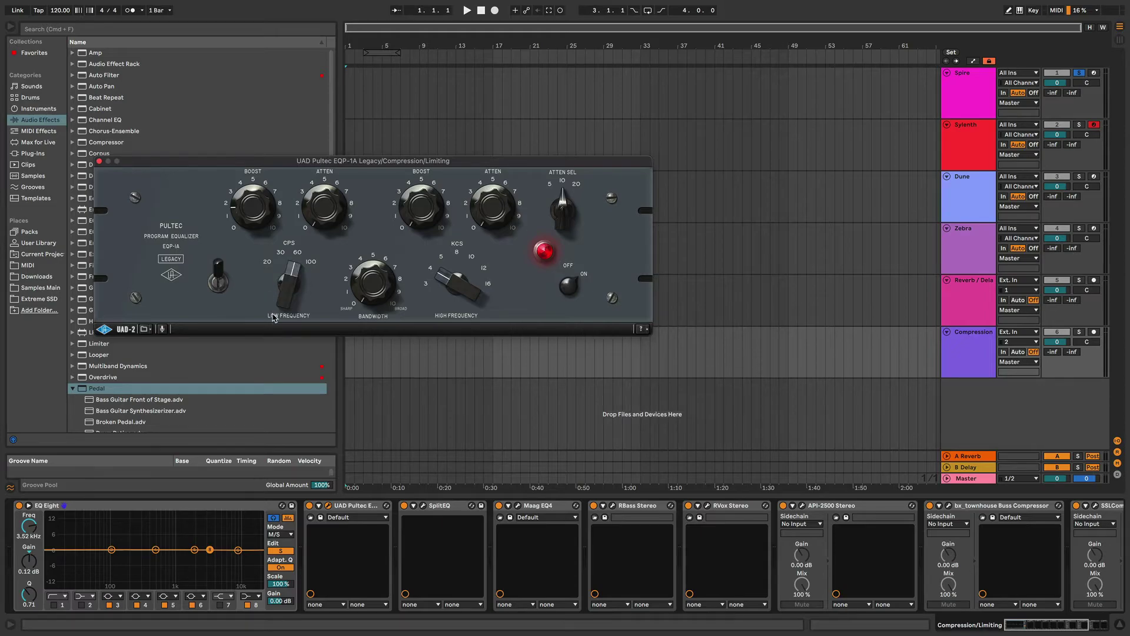
drag(458, 281, 440, 152)
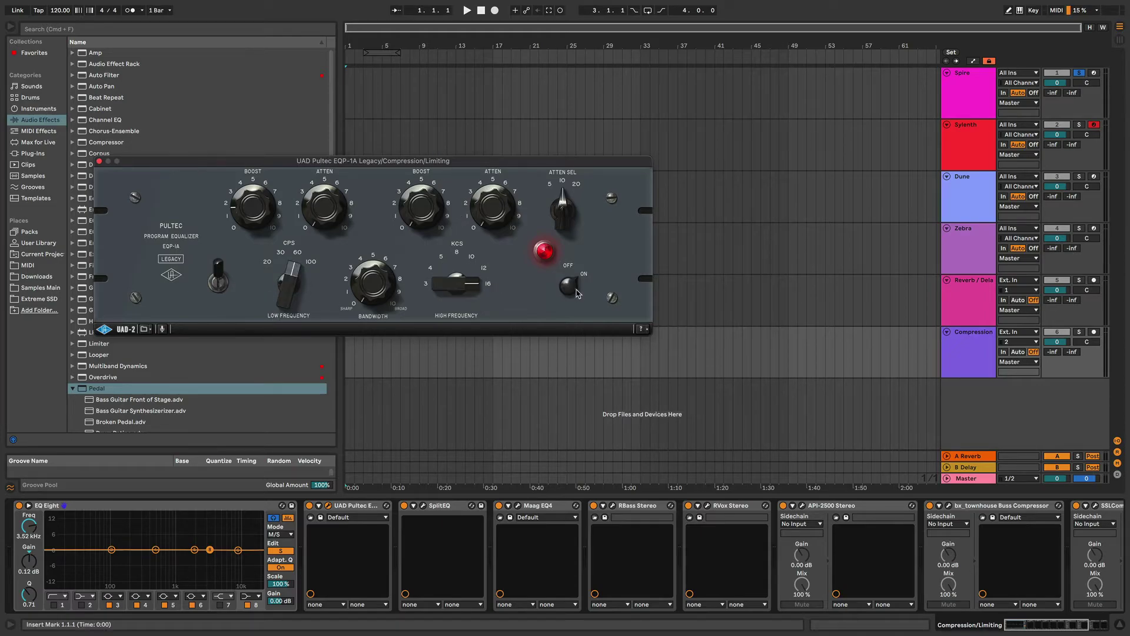
mouse_move(443, 287)
mouse_down()
mouse_move(445, 321)
mouse_move(454, 257)
mouse_move(439, 288)
mouse_up()
click(99, 162)
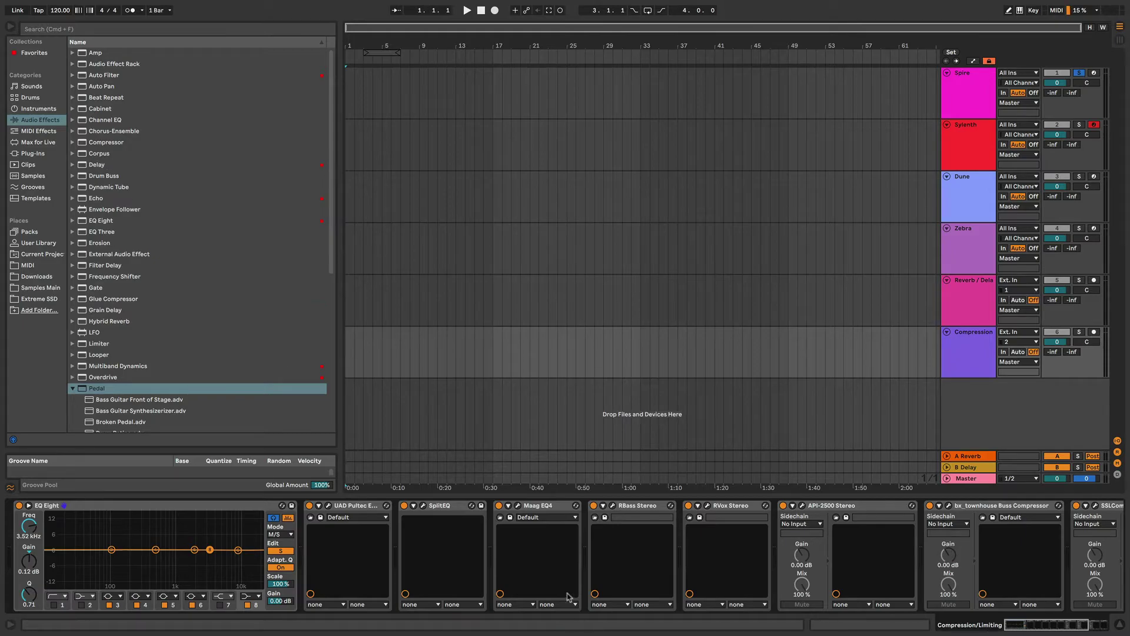
- Open SplitEQ and move band 1 to 20 Hz with a transient gain of 0.1 dB and a tonal gain of -0.2 dB
click(423, 505)
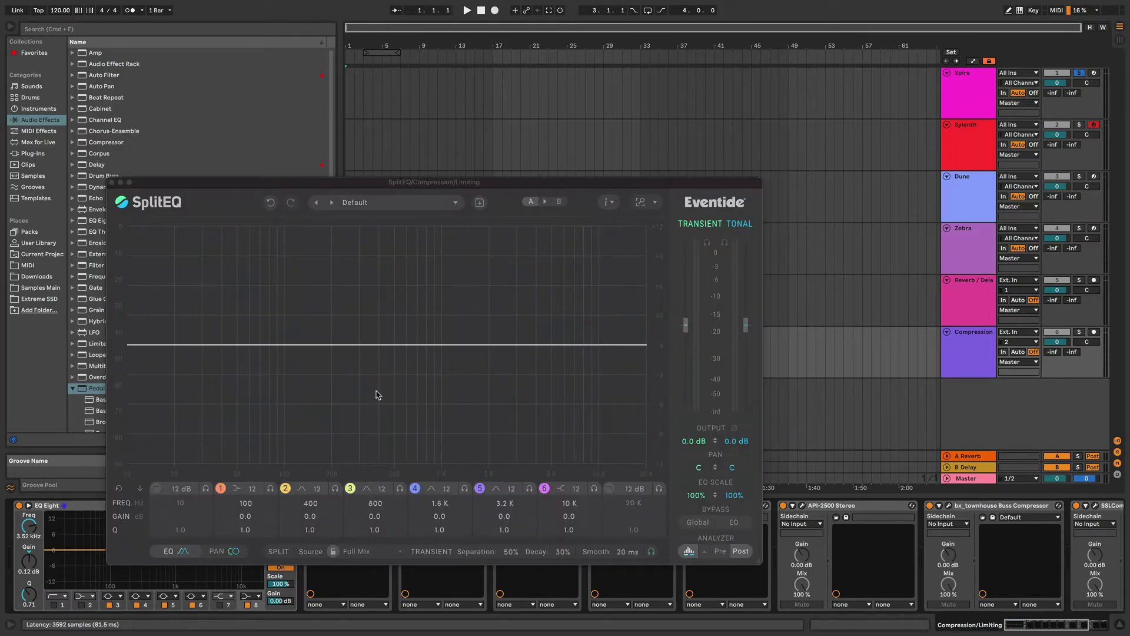
click(225, 346)
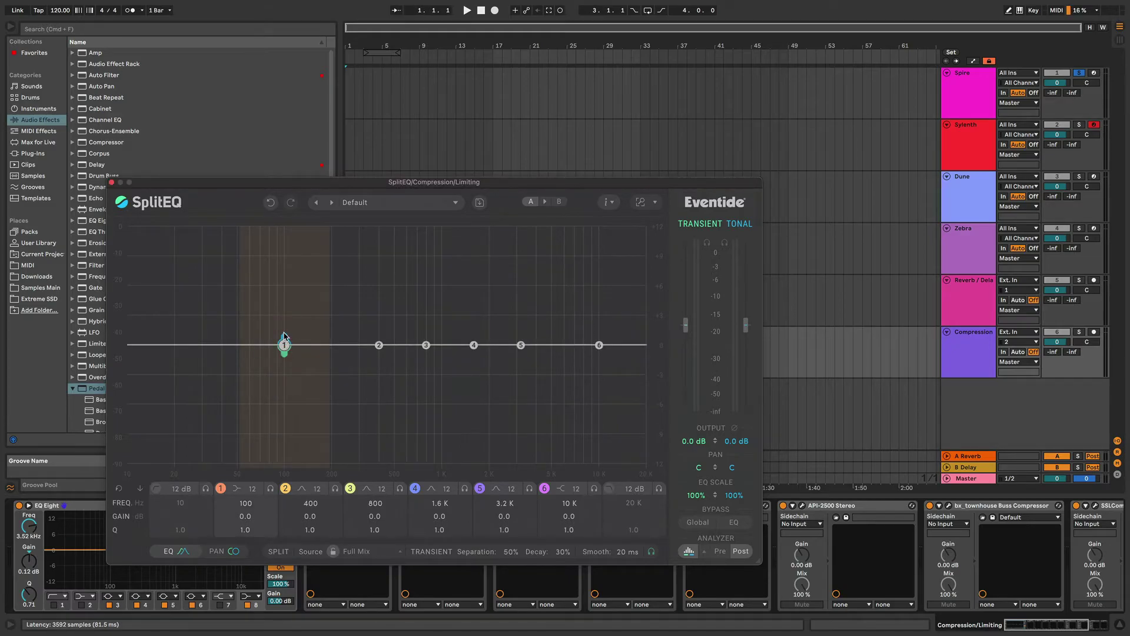
drag(285, 340, 175, 345)
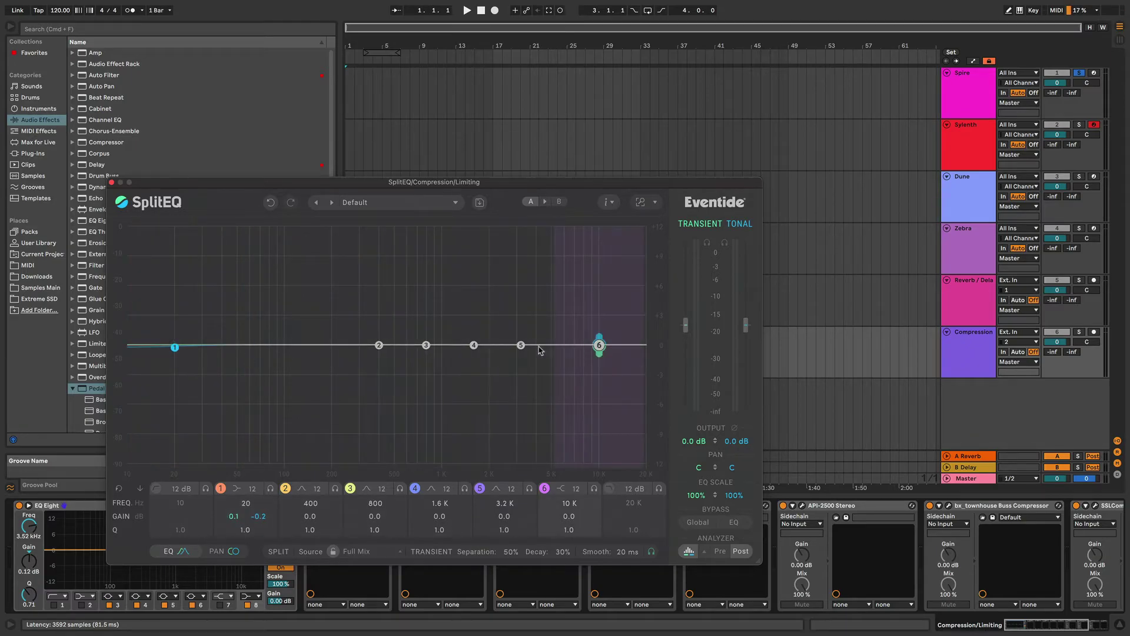
- Place SplitEQ's band 5 at 3 kHz and split its gains to 1.0 dB transient and -1.8 dB tonal
mouse_move(518, 347)
mouse_down()
mouse_move(546, 346)
mouse_move(485, 338)
mouse_move(511, 344)
mouse_up()
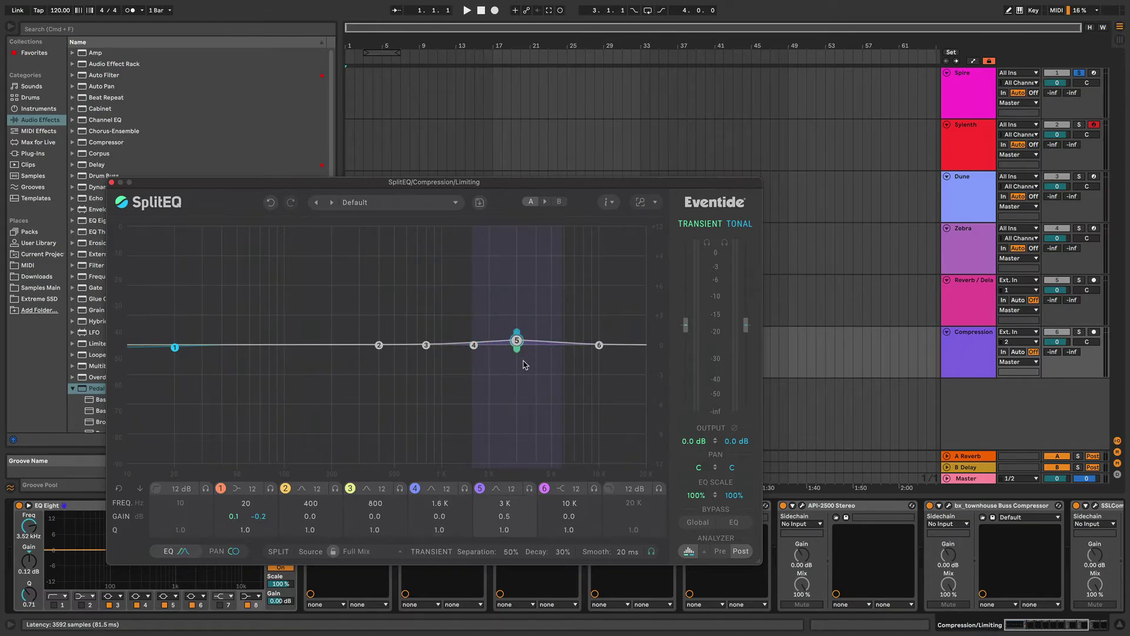
drag(517, 333, 516, 356)
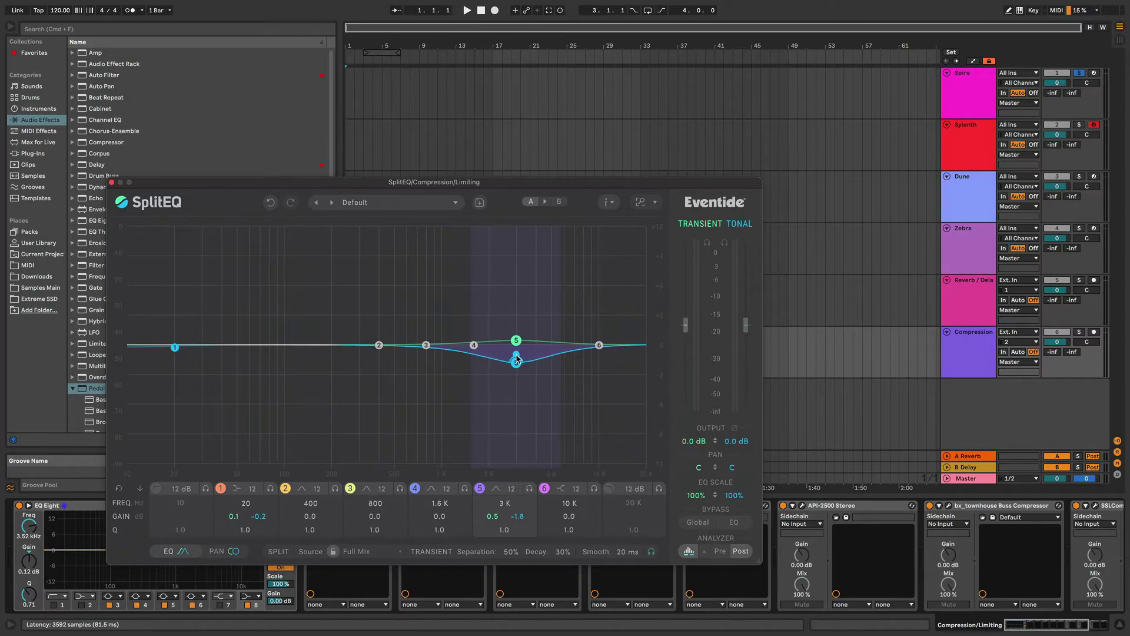
drag(518, 343, 517, 336)
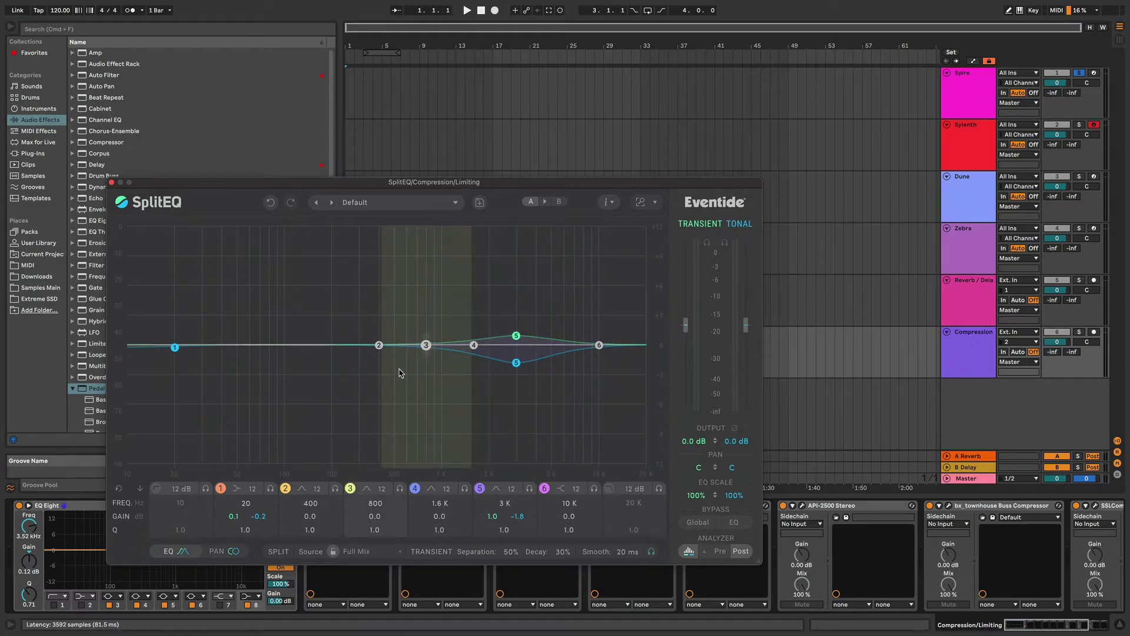
- Rejoin band 5's transient and tonal points, return the band to 0.0 dB at 3.1 kHz, and close SplitEQ
double_click(516, 364)
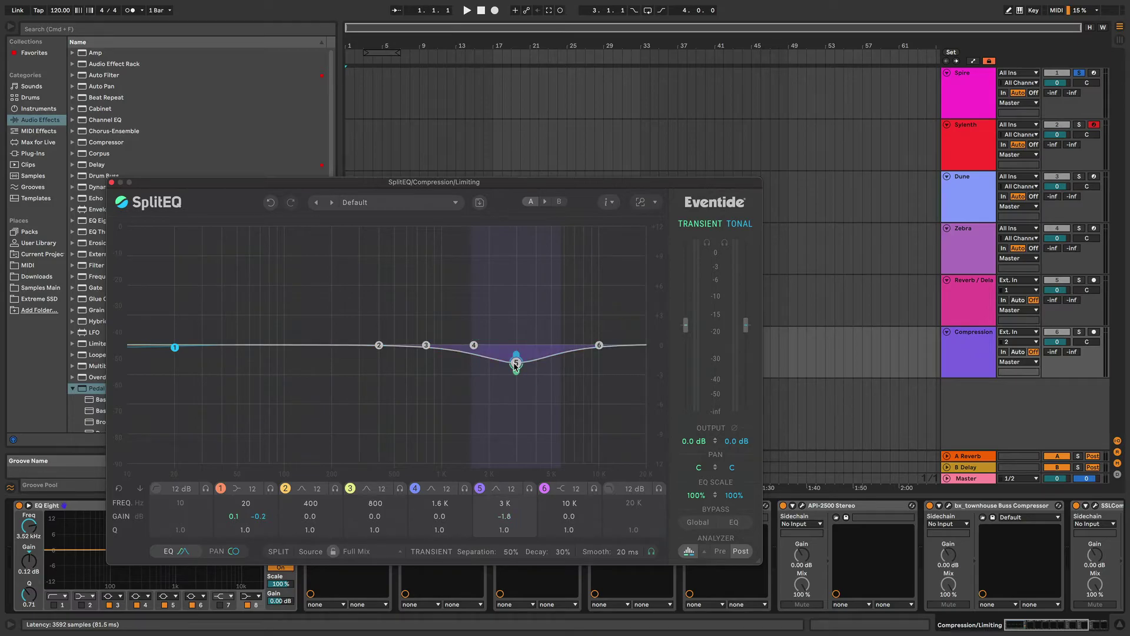
drag(517, 365, 516, 349)
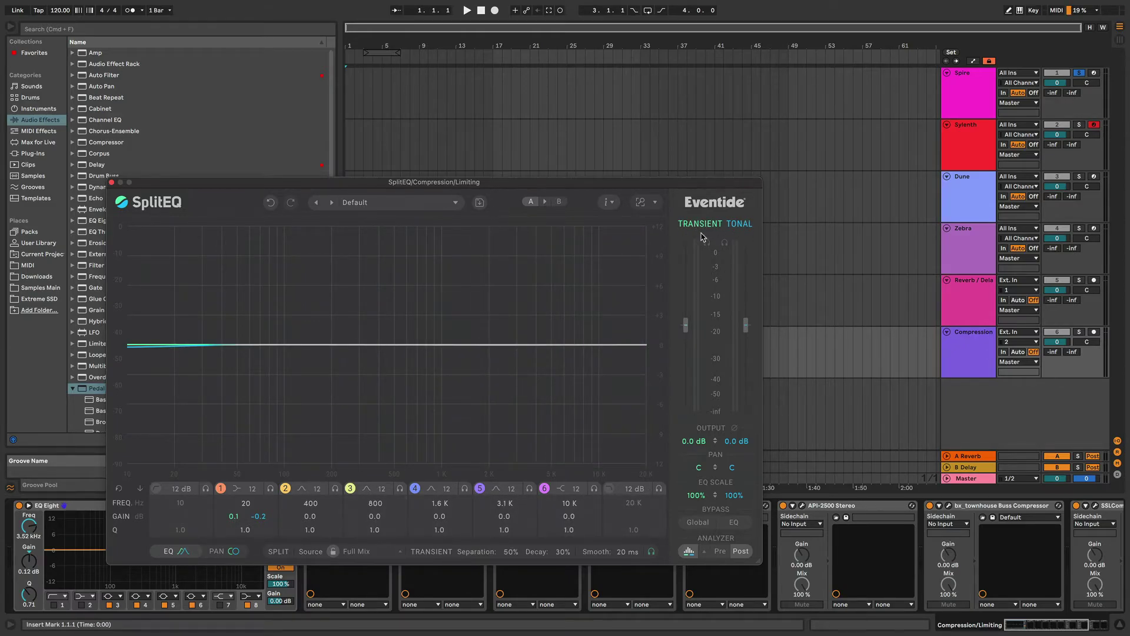
click(112, 184)
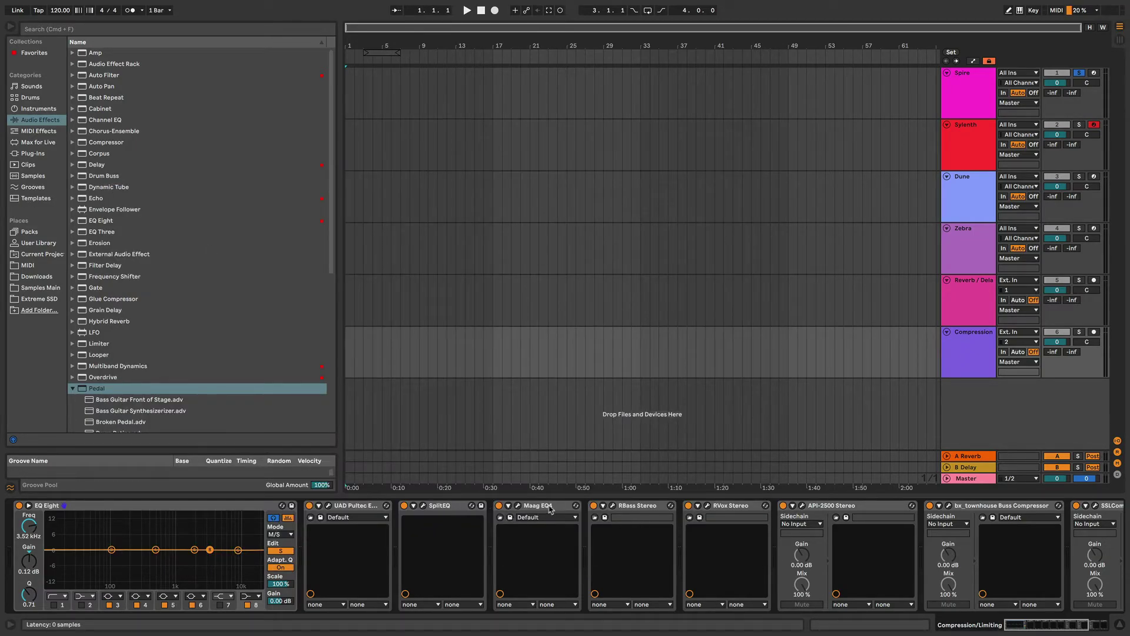
- Open the Maag EQ4, try the air band at 20 kHz with different band and air gain settings, and close the plugin
click(518, 505)
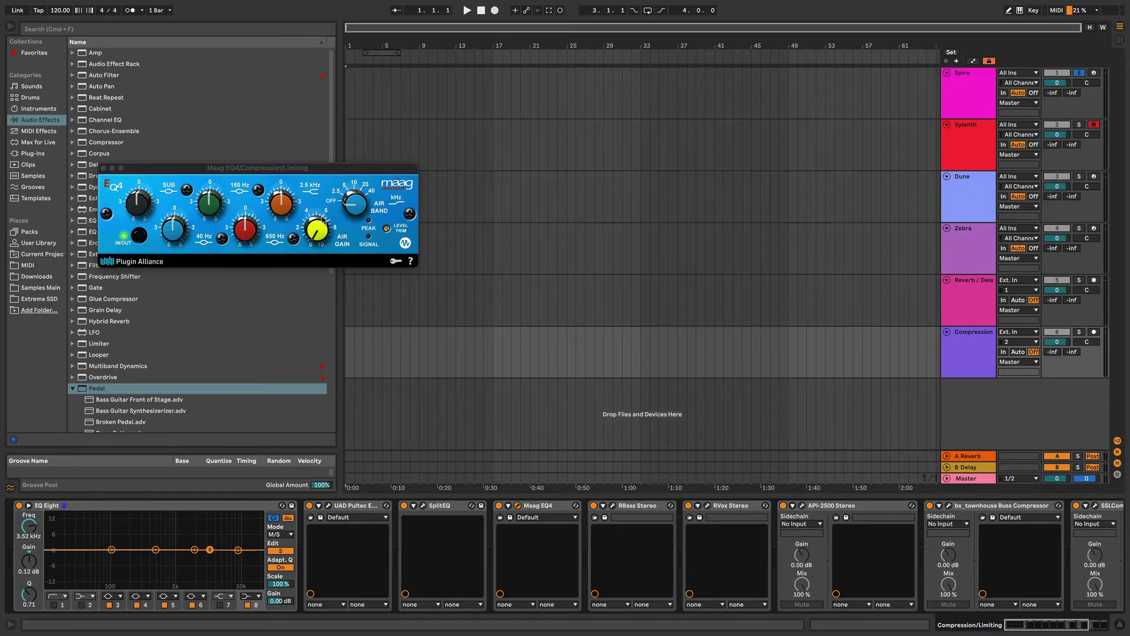
drag(354, 205, 350, 149)
mouse_move(317, 237)
mouse_down()
mouse_move(314, 183)
mouse_move(311, 243)
mouse_up()
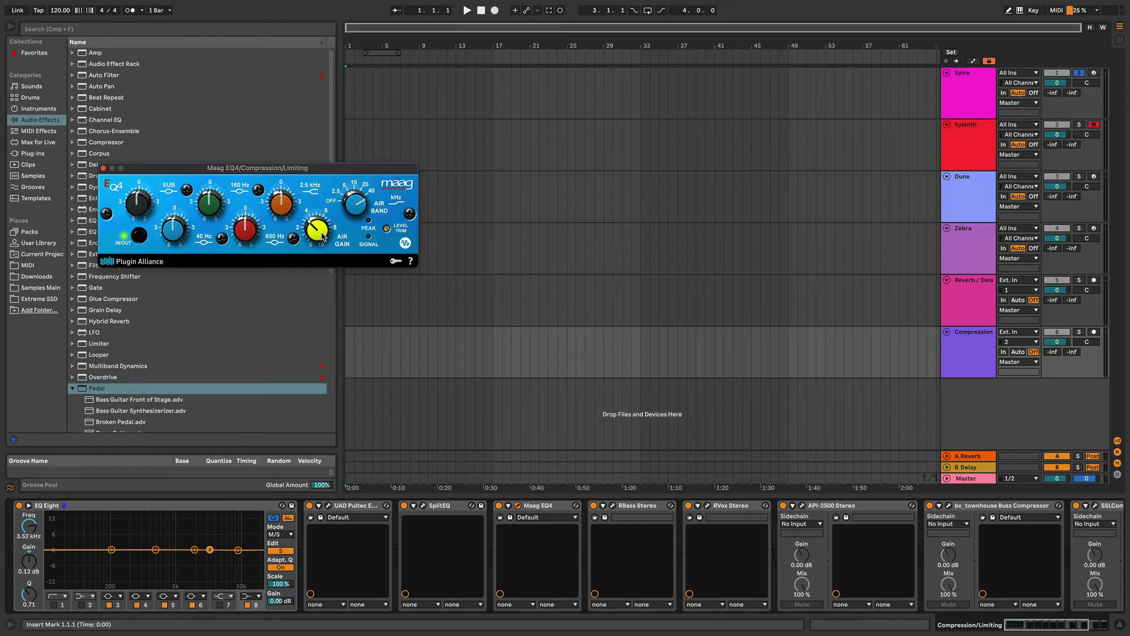
drag(323, 237, 308, 258)
drag(328, 206, 329, 196)
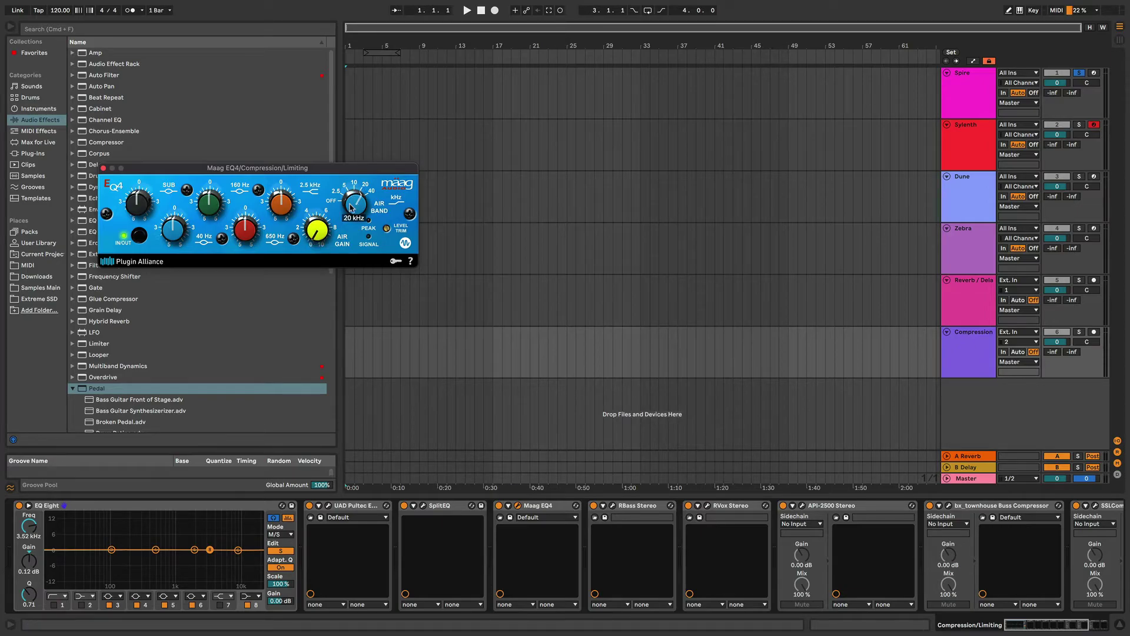
scroll(324, 231, up, 5)
drag(319, 230, 319, 225)
click(103, 170)
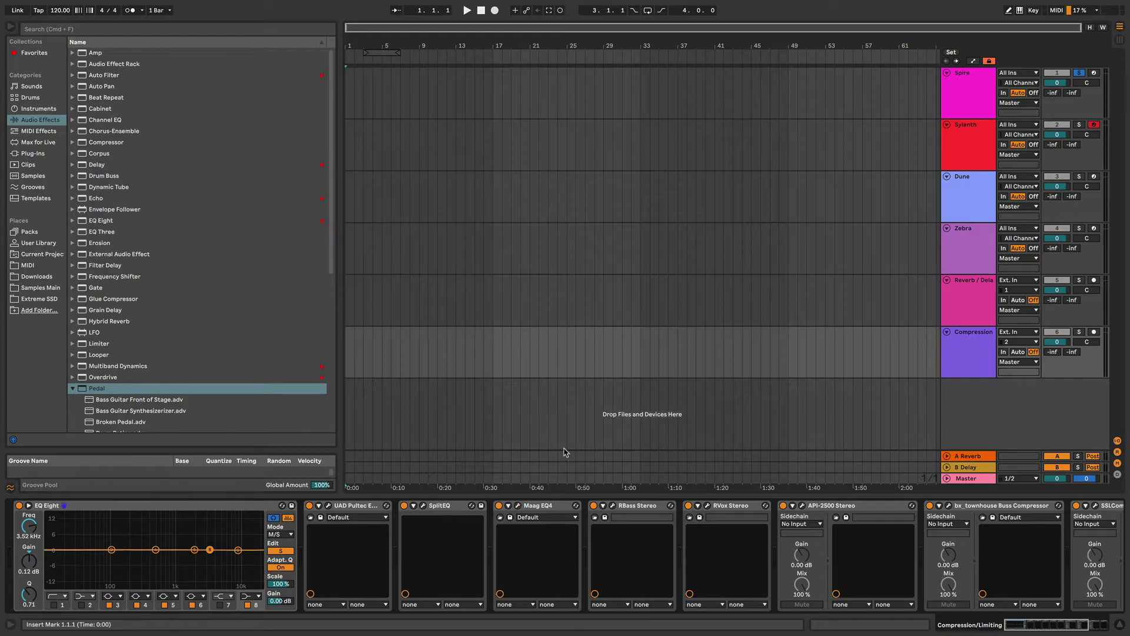
- Open RBass, try its frequency at 100, and set the frequency to 61 with an intensity of -4.8
scroll(546, 527, right, 3)
click(493, 505)
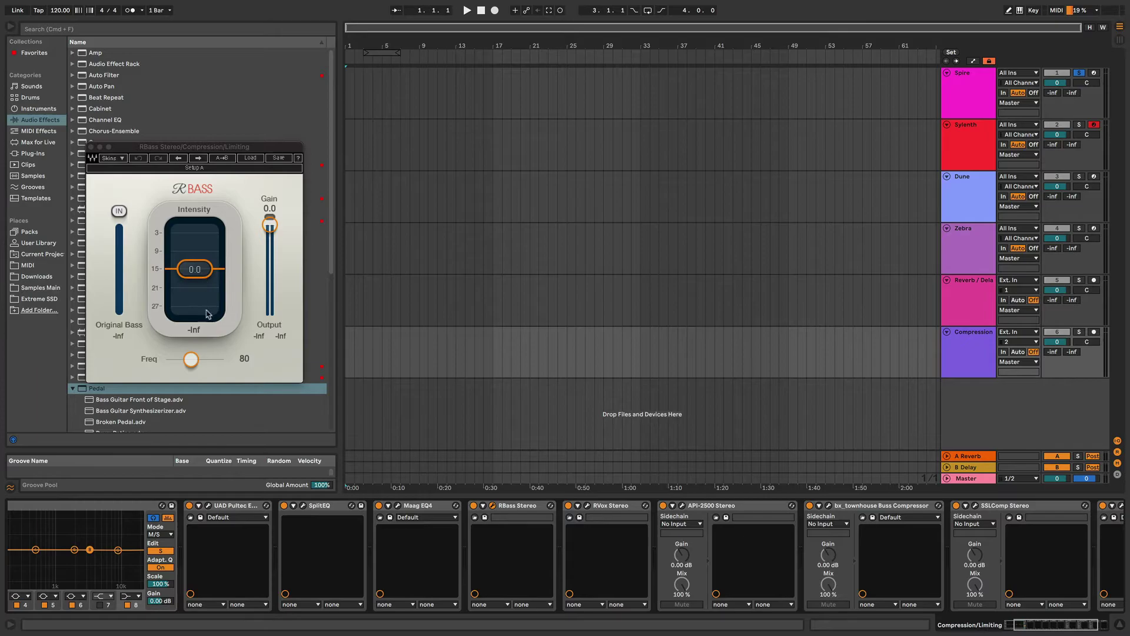
drag(191, 360, 197, 359)
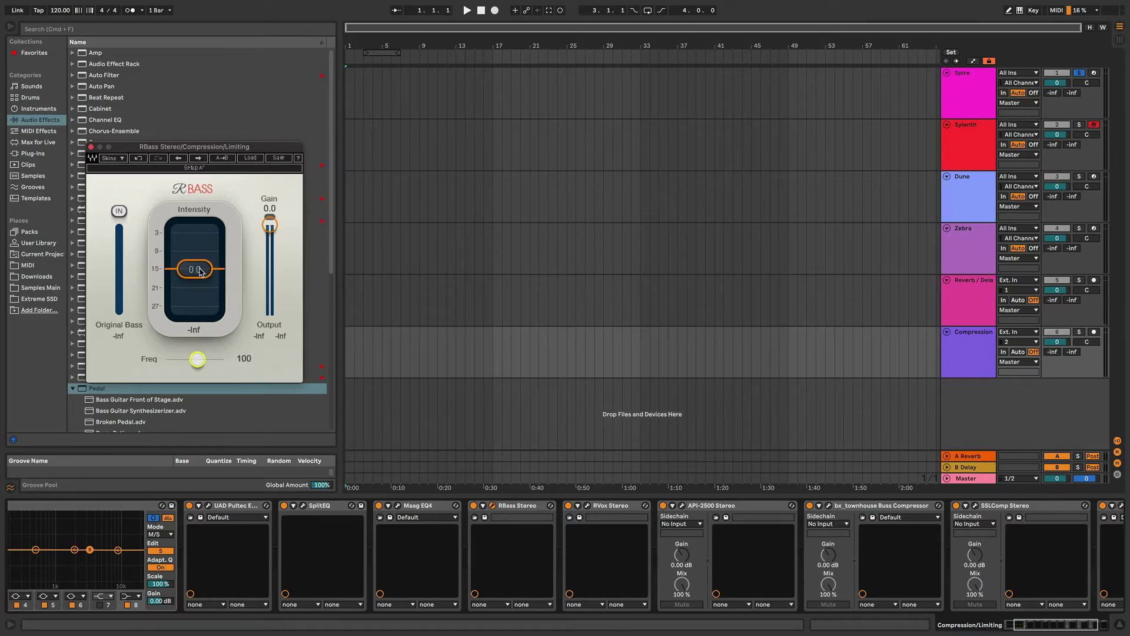
mouse_move(200, 272)
mouse_down()
mouse_move(200, 260)
mouse_move(201, 272)
mouse_up()
drag(199, 364, 185, 364)
mouse_move(195, 269)
mouse_down()
mouse_move(194, 287)
mouse_move(195, 277)
mouse_up()
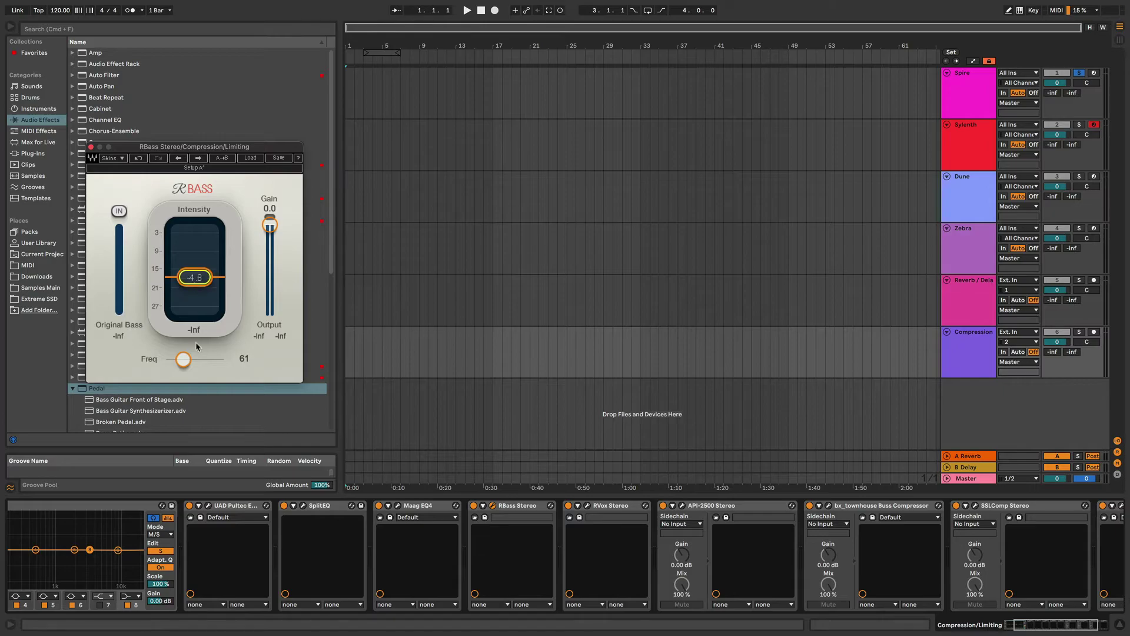
- Return RBass's intensity to 0.0, set its frequency to 60, and close the plugin
double_click(192, 272)
text(2.6)
key(Return)
drag(195, 265, 183, 358)
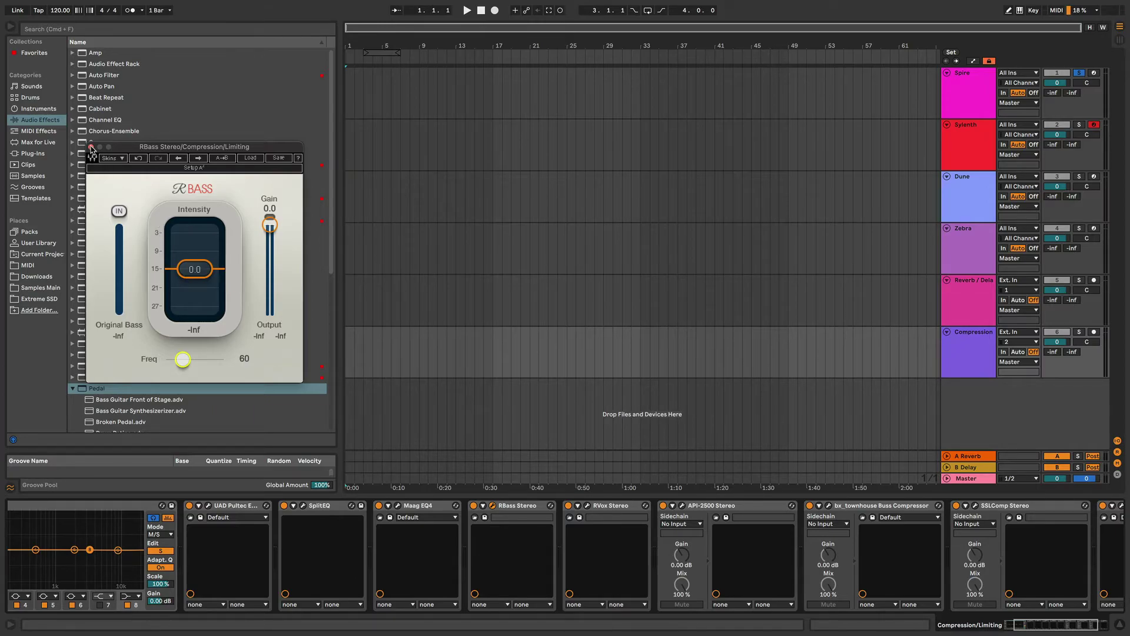
click(91, 147)
- Open RVox, try its compression at -5.0 and -3.0, set it to -2.0, and close the plugin
click(587, 505)
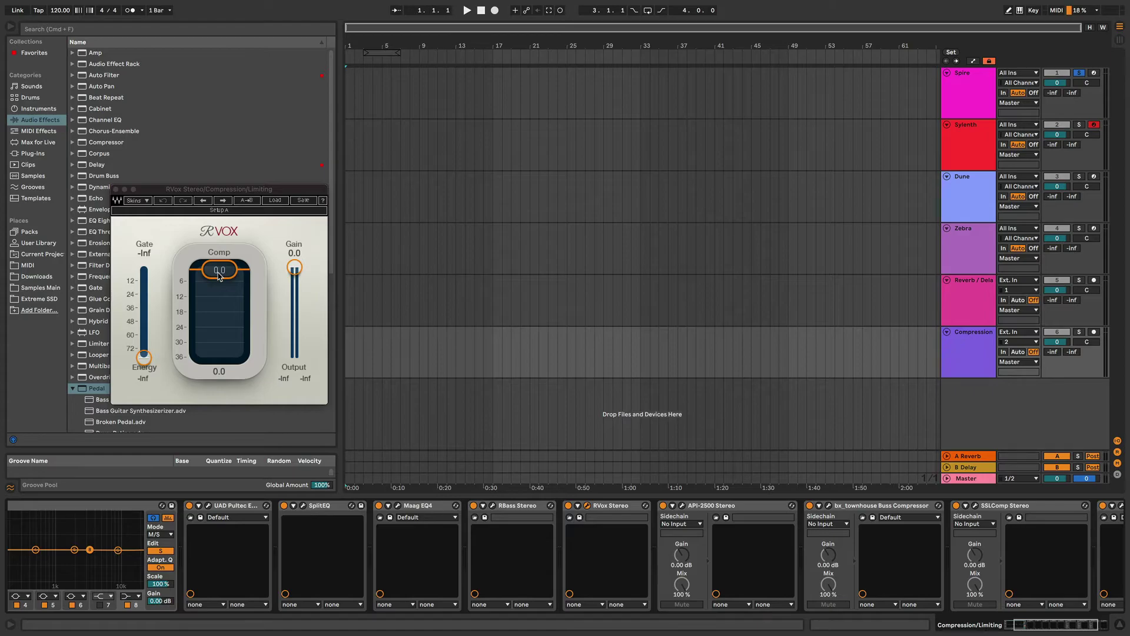
mouse_move(220, 274)
mouse_down()
mouse_move(220, 286)
mouse_move(220, 270)
mouse_up()
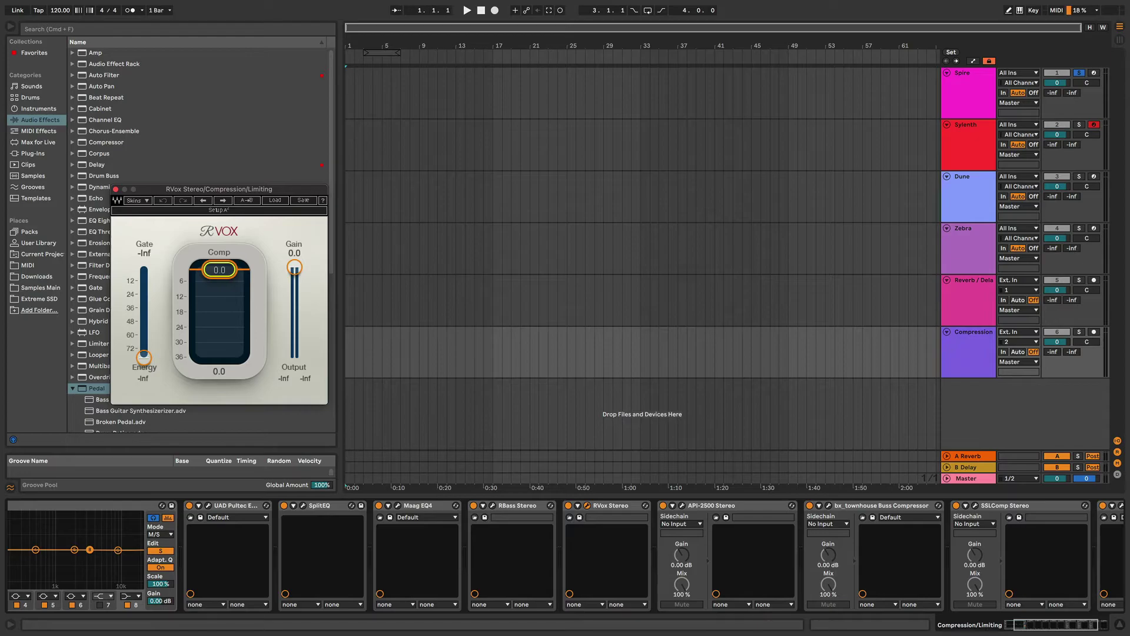
drag(219, 270, 219, 281)
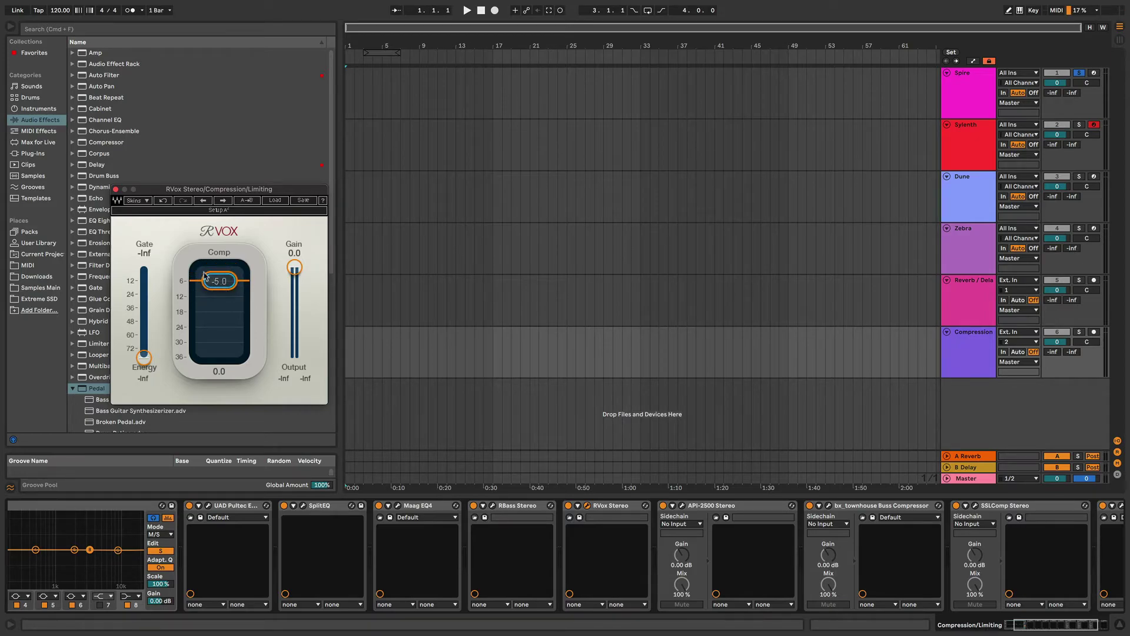
drag(219, 281, 234, 282)
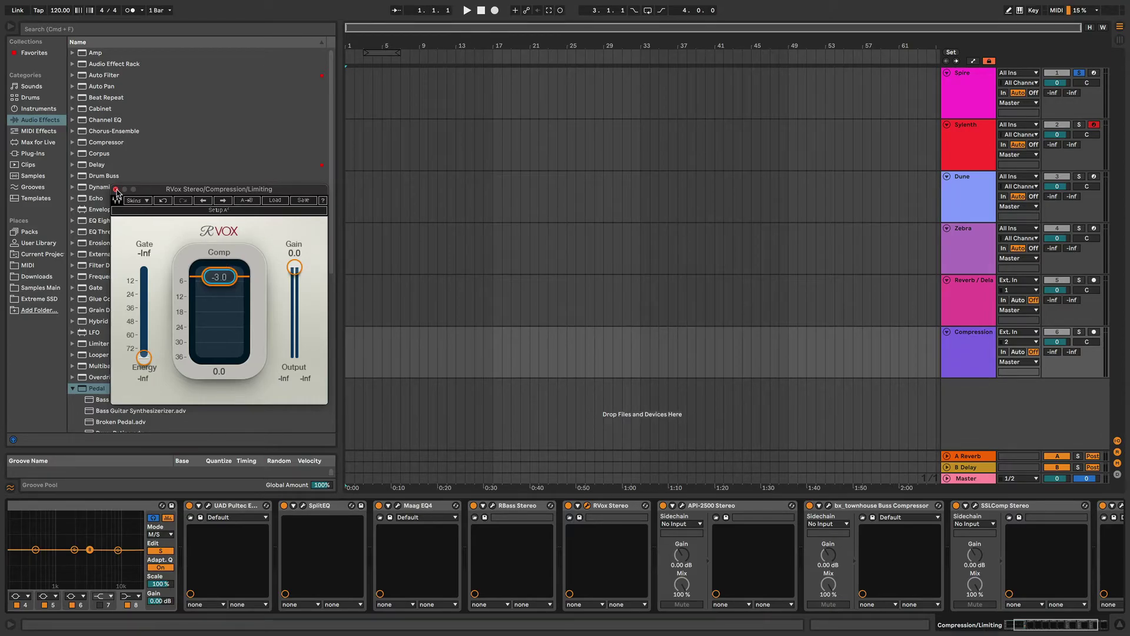
mouse_move(219, 276)
mouse_down()
mouse_move(229, 282)
mouse_move(219, 273)
mouse_up()
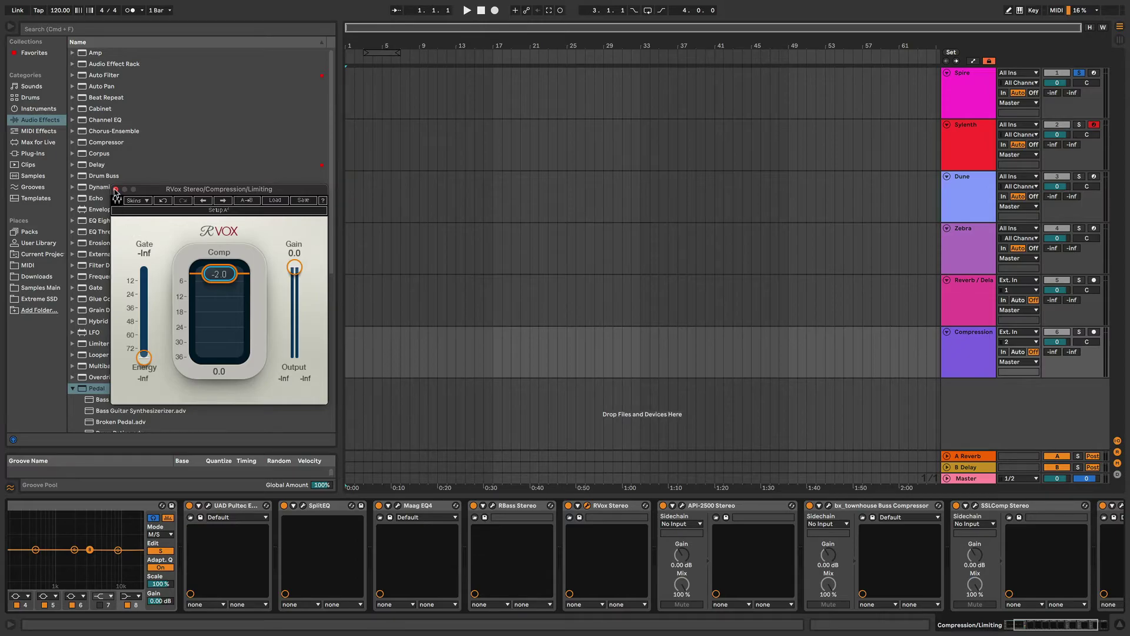
click(116, 190)
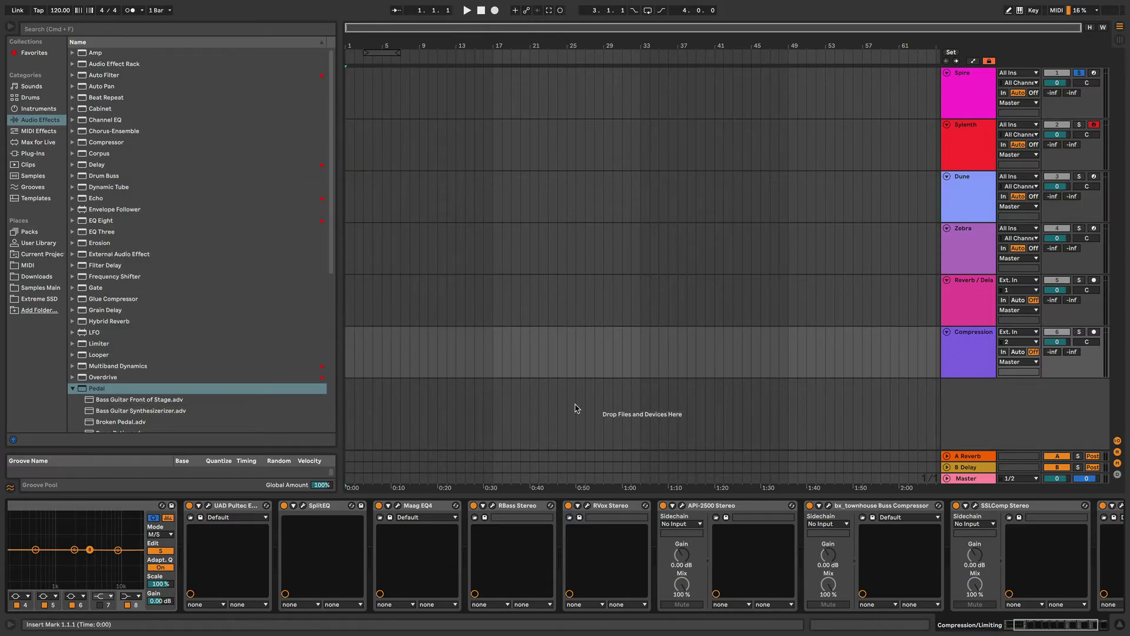
- View the API-2500 briefly, and change the attack in the bx_townhouse Buss Compressor before closing it
click(683, 506)
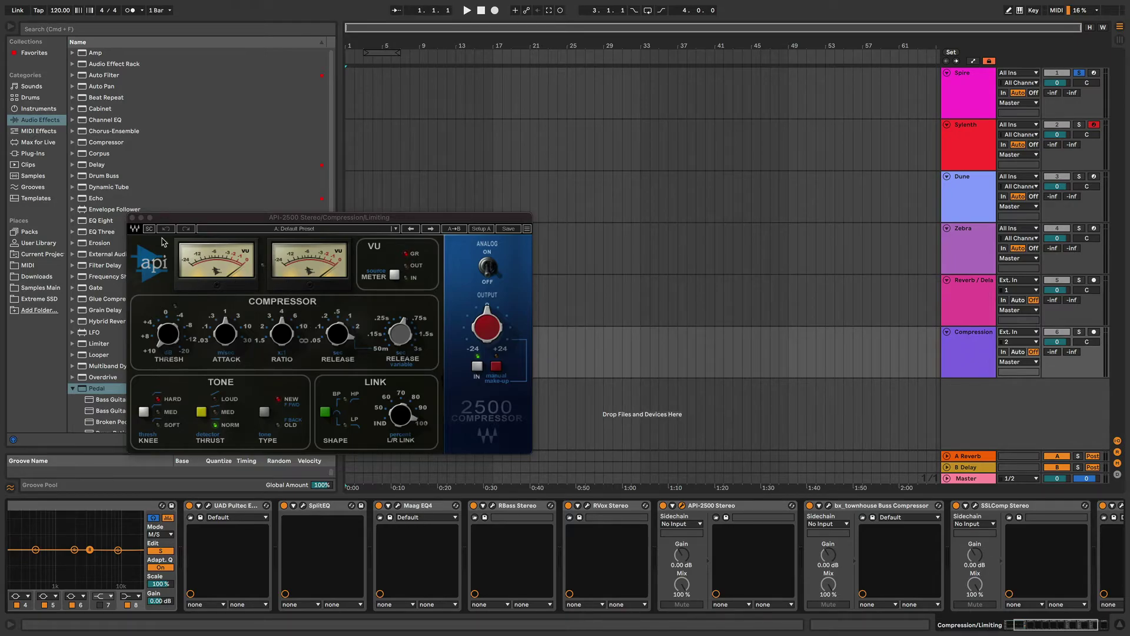
click(133, 218)
click(829, 505)
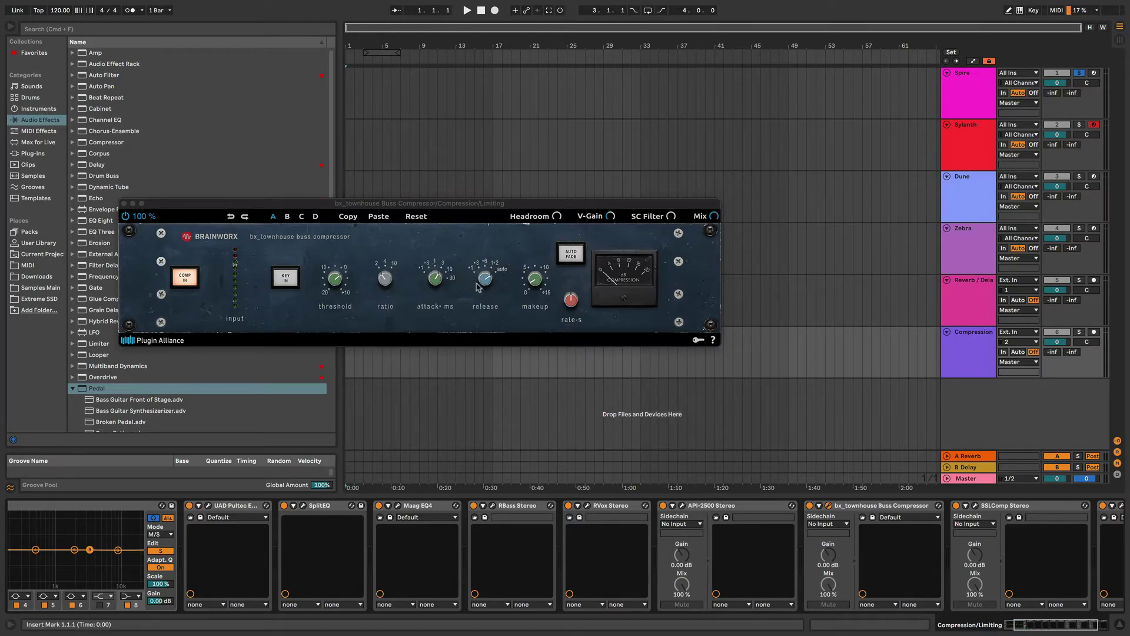
mouse_move(433, 277)
mouse_down()
mouse_move(431, 294)
mouse_move(437, 257)
mouse_move(438, 313)
mouse_move(438, 269)
mouse_move(436, 283)
mouse_move(387, 257)
mouse_move(383, 288)
mouse_move(387, 259)
mouse_move(384, 281)
mouse_move(431, 293)
mouse_up()
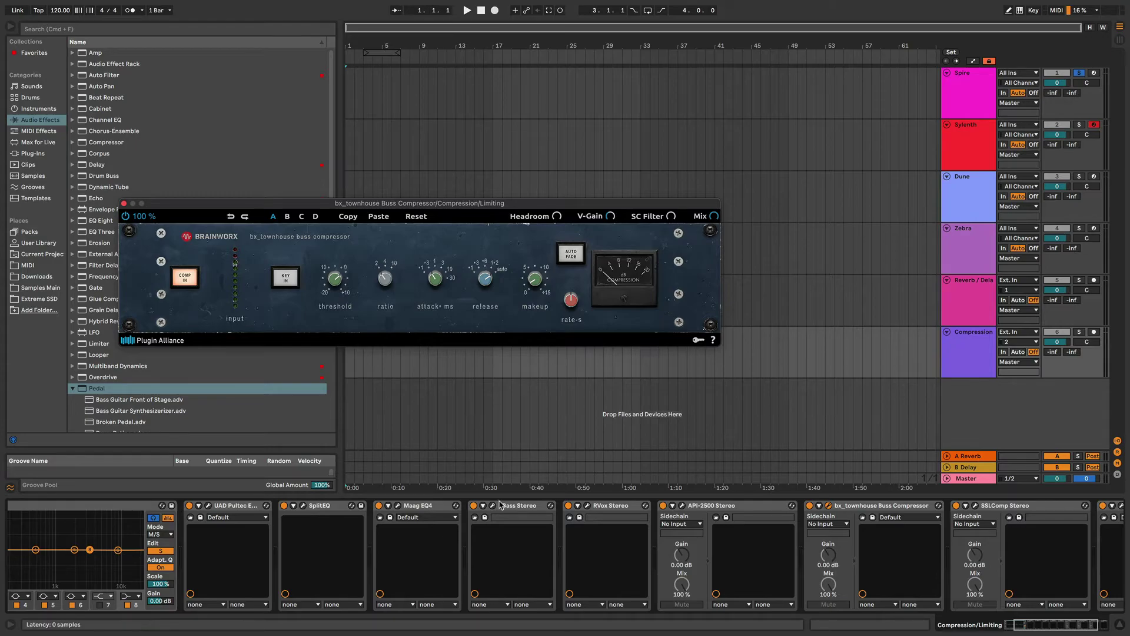
click(123, 205)
- Open the SSLComp, adjust its threshold, and close the plugin
scroll(871, 524, right, 3)
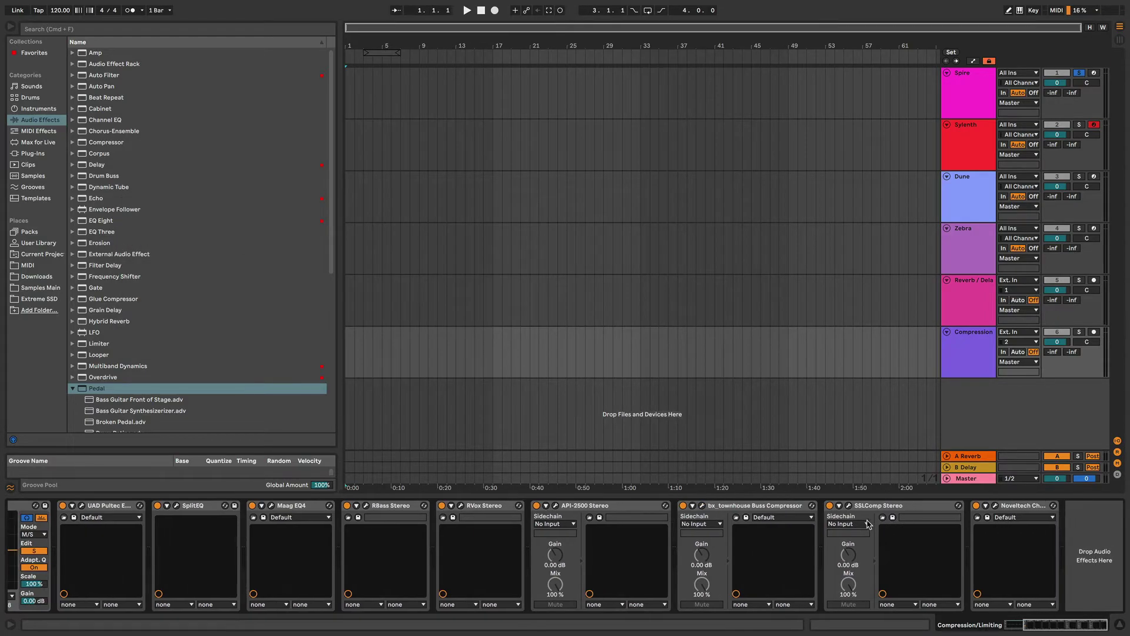
click(849, 506)
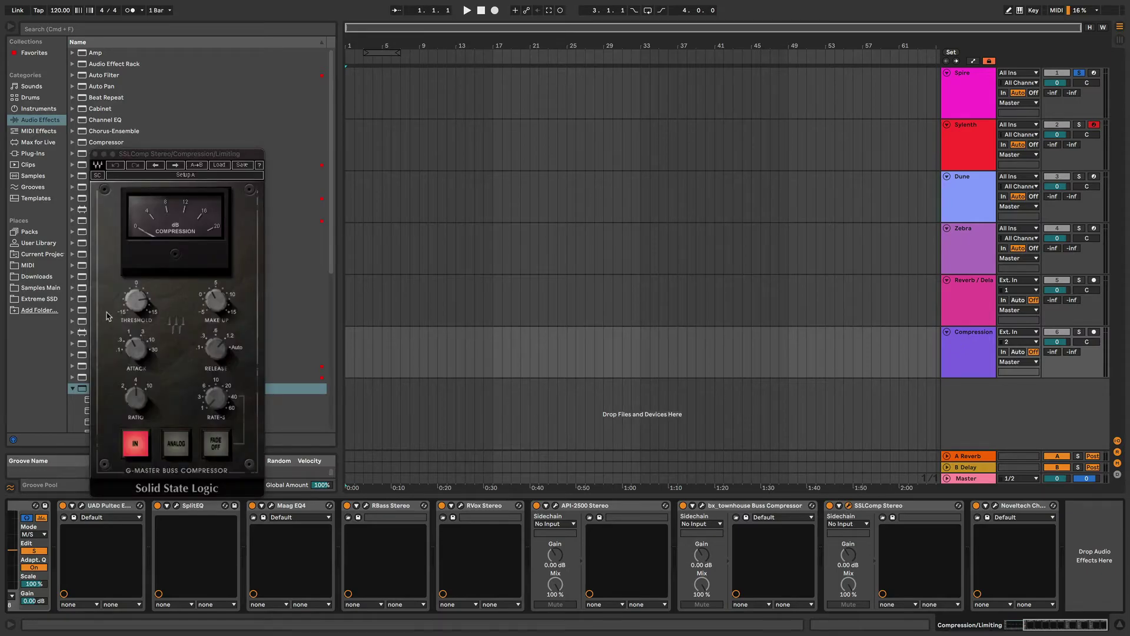
mouse_move(139, 299)
drag(139, 299, 140, 309)
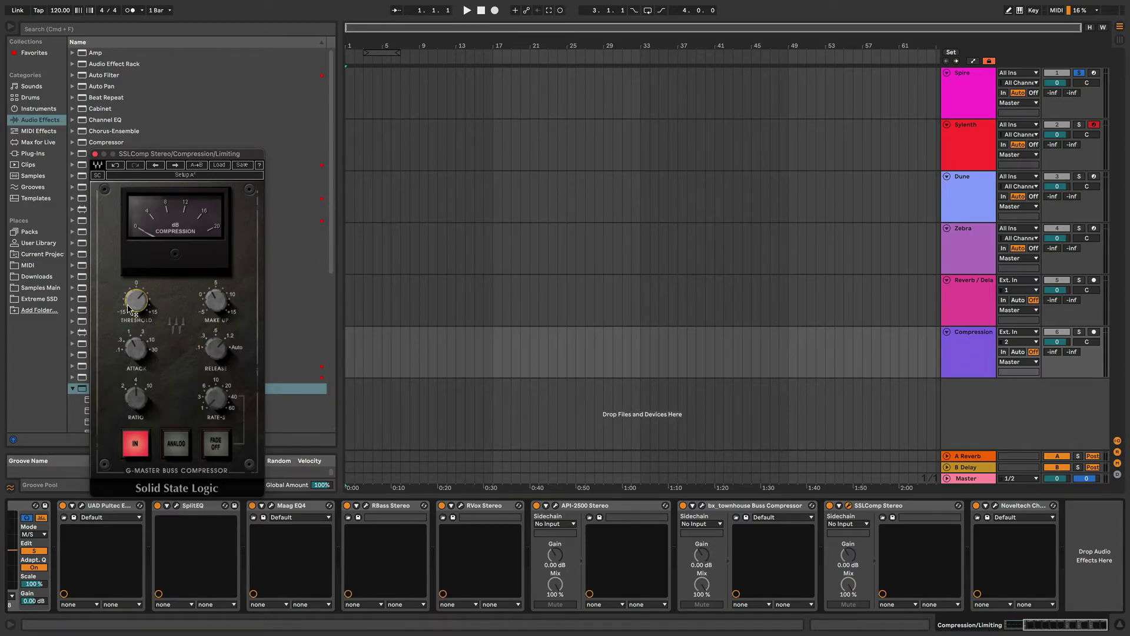
drag(133, 303, 133, 306)
mouse_move(141, 308)
click(95, 154)
- Open Noveltech Character, raise its character amount, load the MixCrisper preset, and close the plugin
click(996, 506)
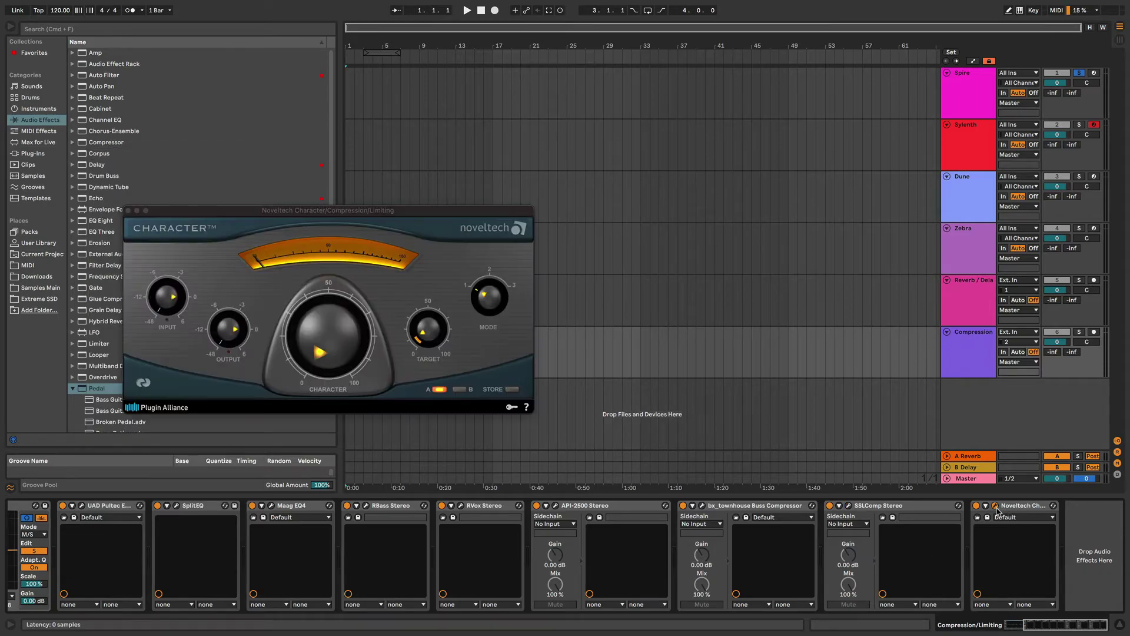
click(310, 283)
drag(311, 284, 301, 331)
click(1053, 517)
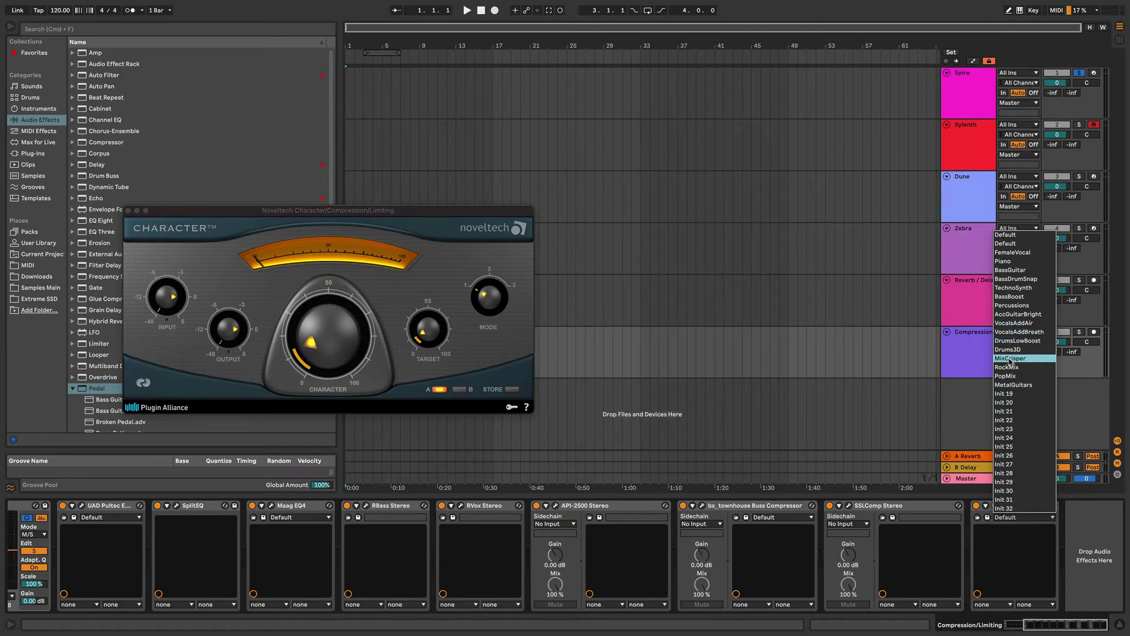
click(1011, 358)
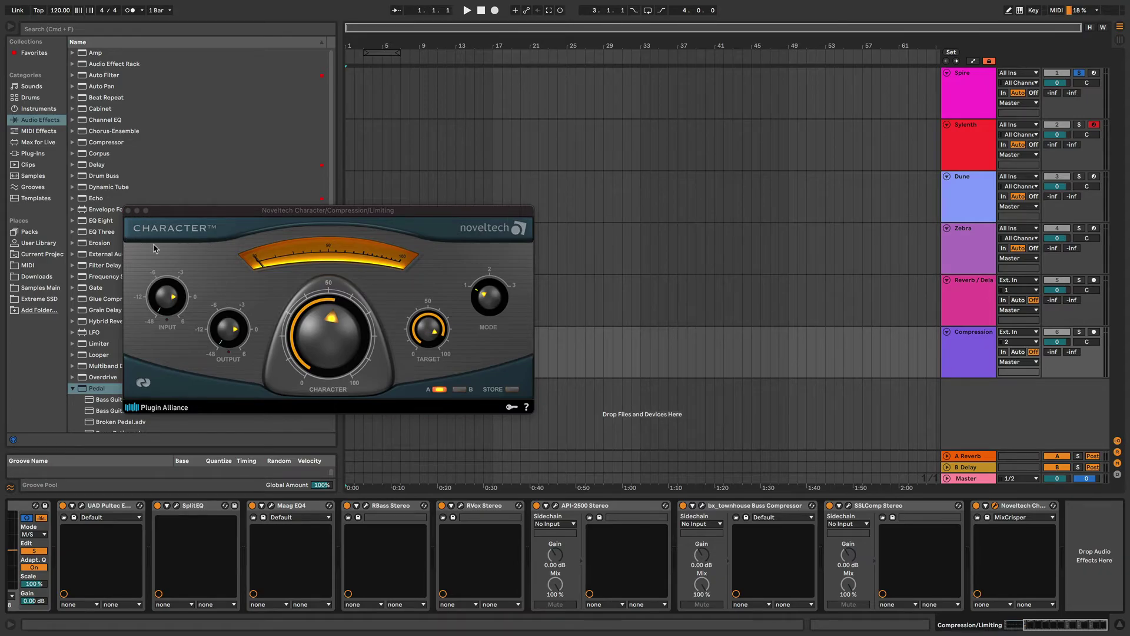
click(128, 210)
scroll(710, 535, left, 5)
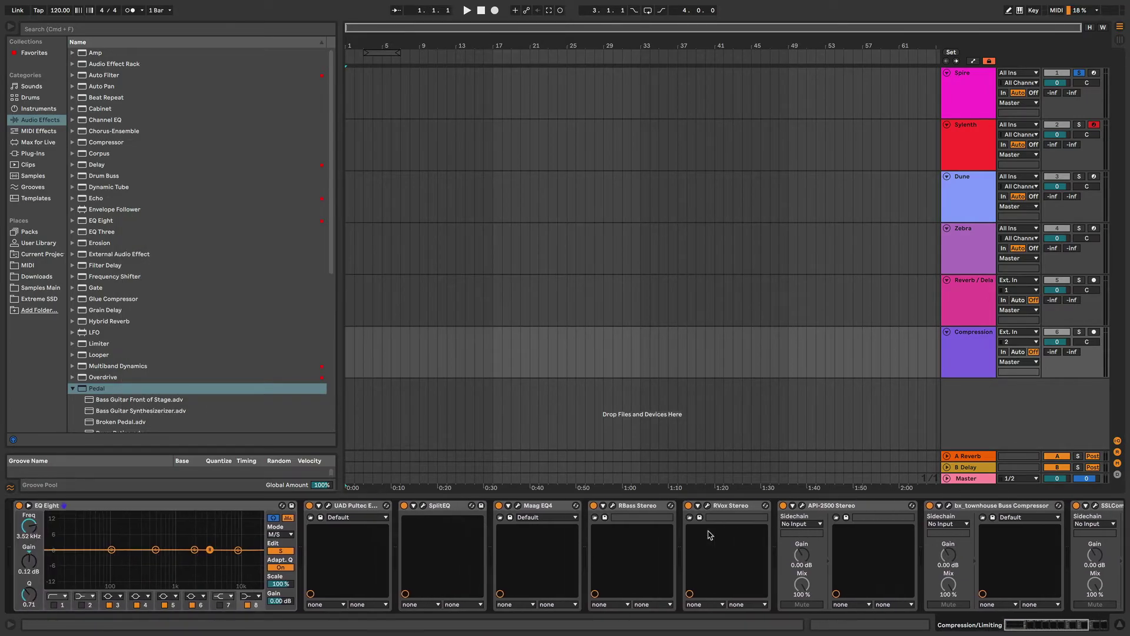
scroll(711, 535, right, 3)
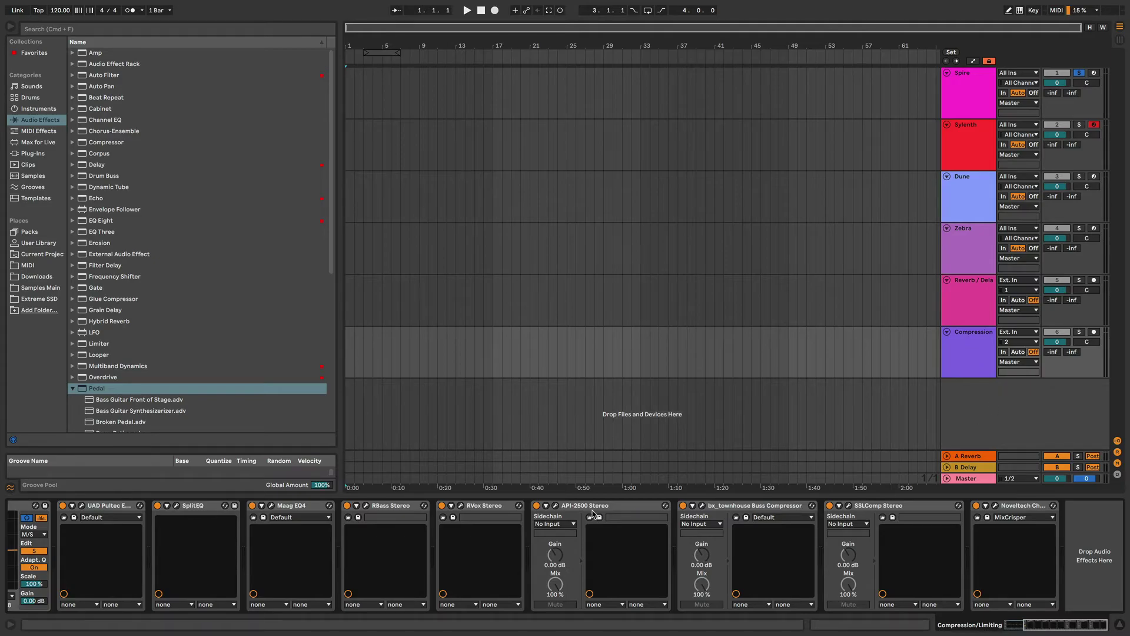
scroll(595, 512, left, 4)
scroll(595, 512, left, 1)
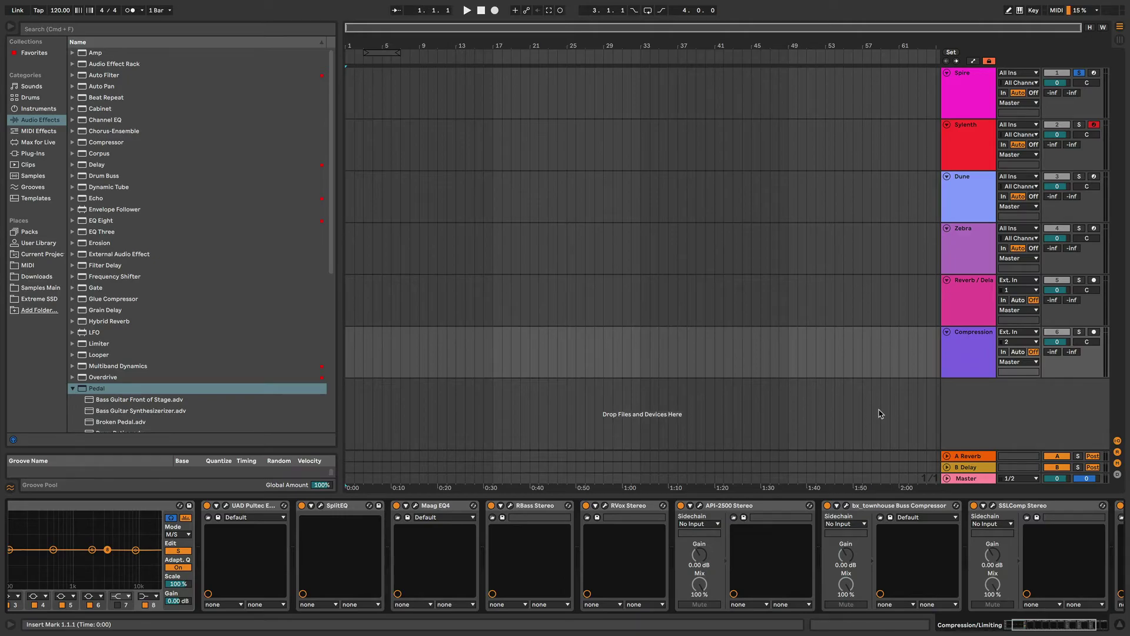
- Show the Master track's devices, examine Ozone 9's Maximizer and its list of addable modules, and close Ozone 9
click(968, 479)
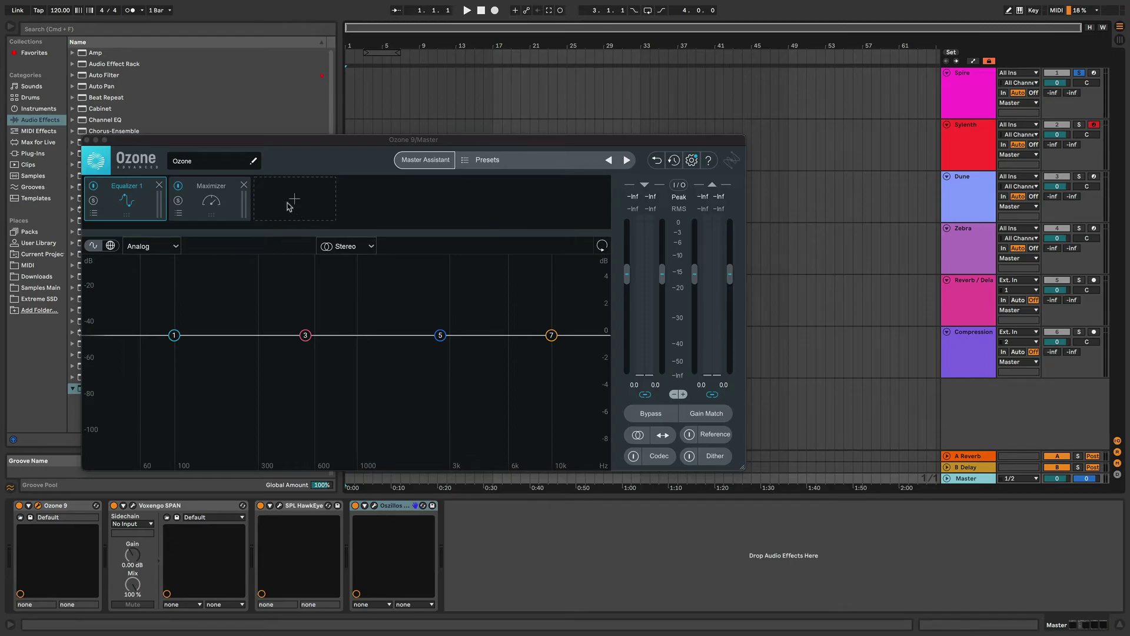
click(213, 215)
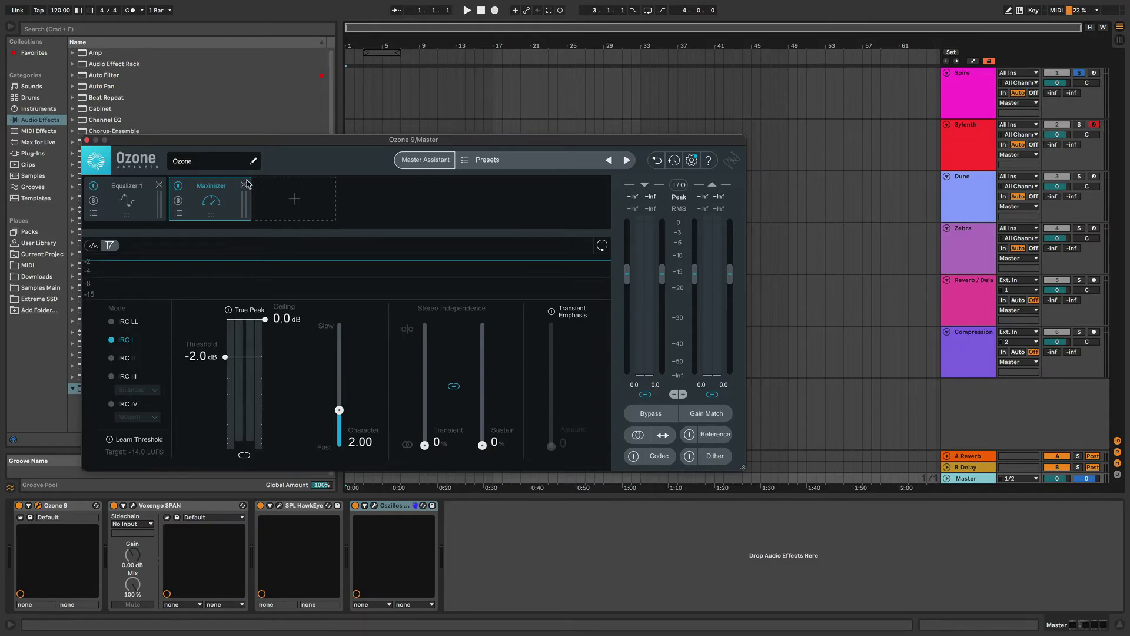
click(289, 200)
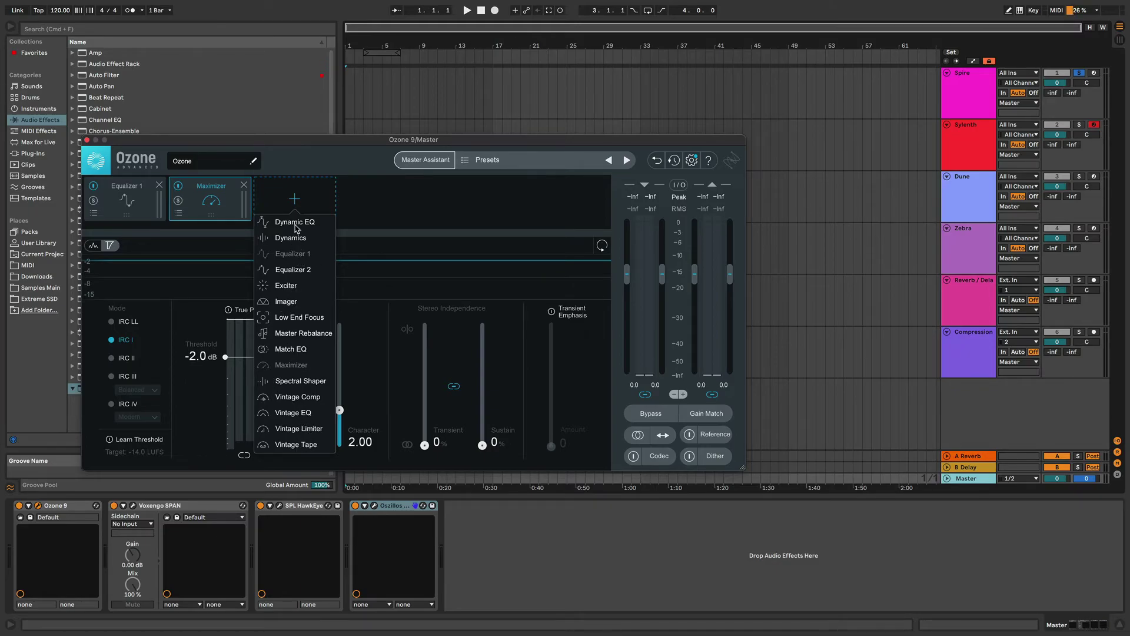
drag(332, 144, 331, 143)
click(367, 175)
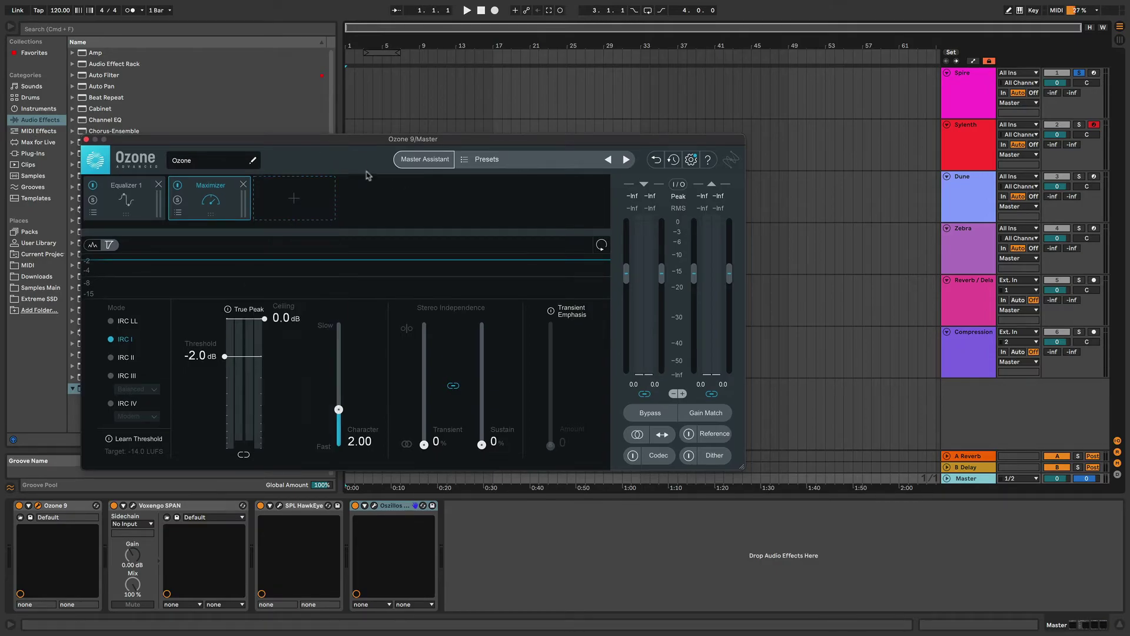
click(85, 139)
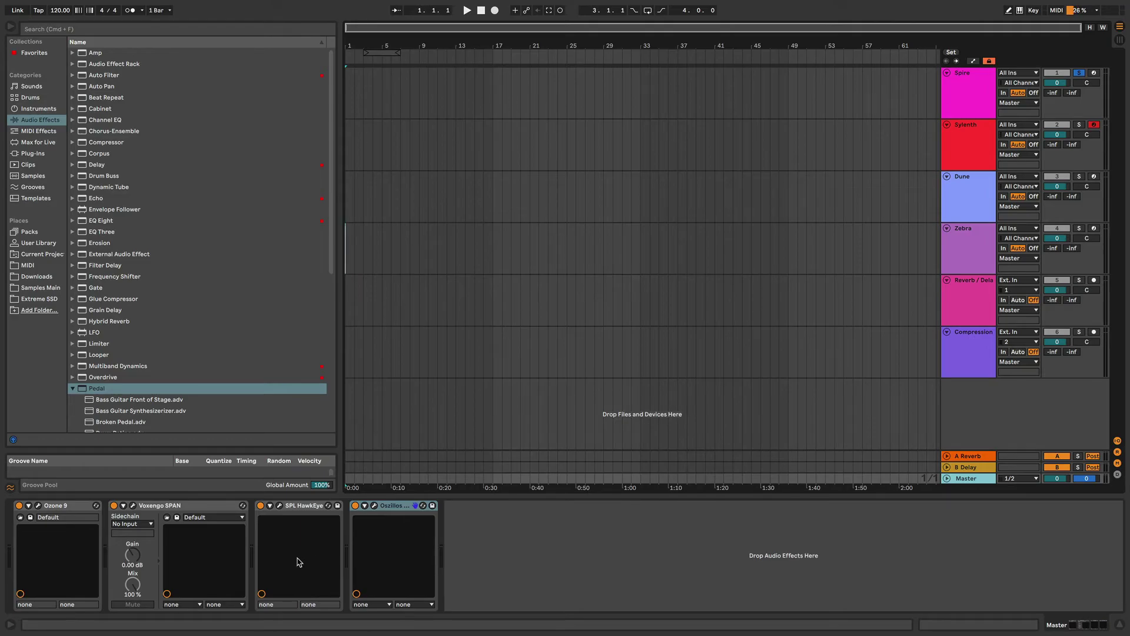
- Open Voxengo SPAN from the Master track, enlarge its window, and move it up clear of the device chain
click(133, 506)
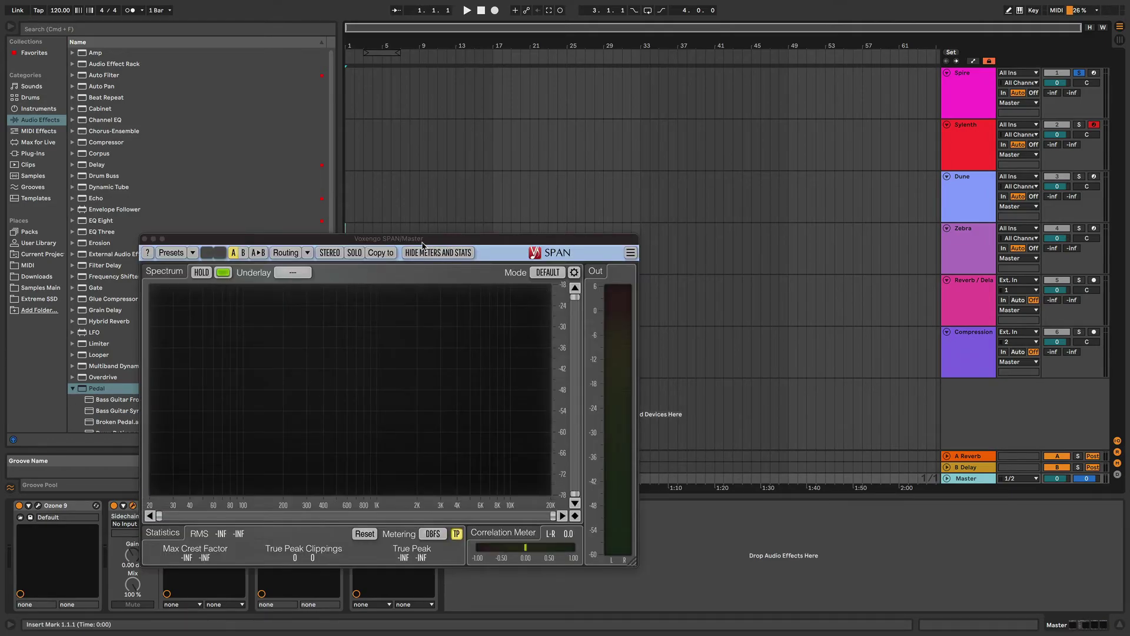
drag(635, 569, 668, 595)
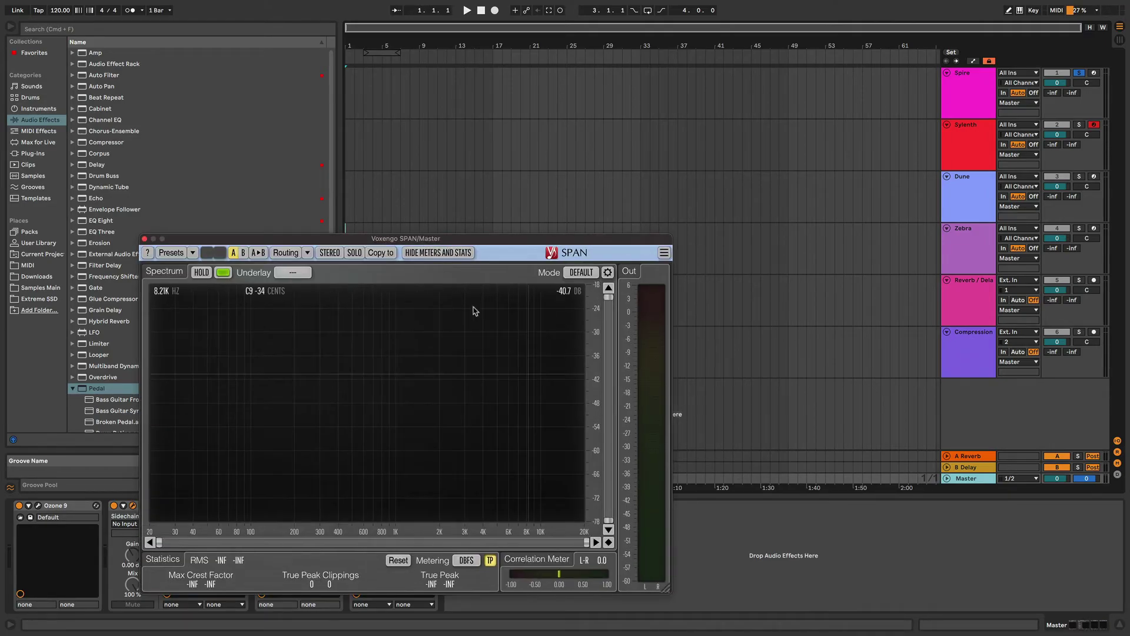
drag(438, 239, 492, 121)
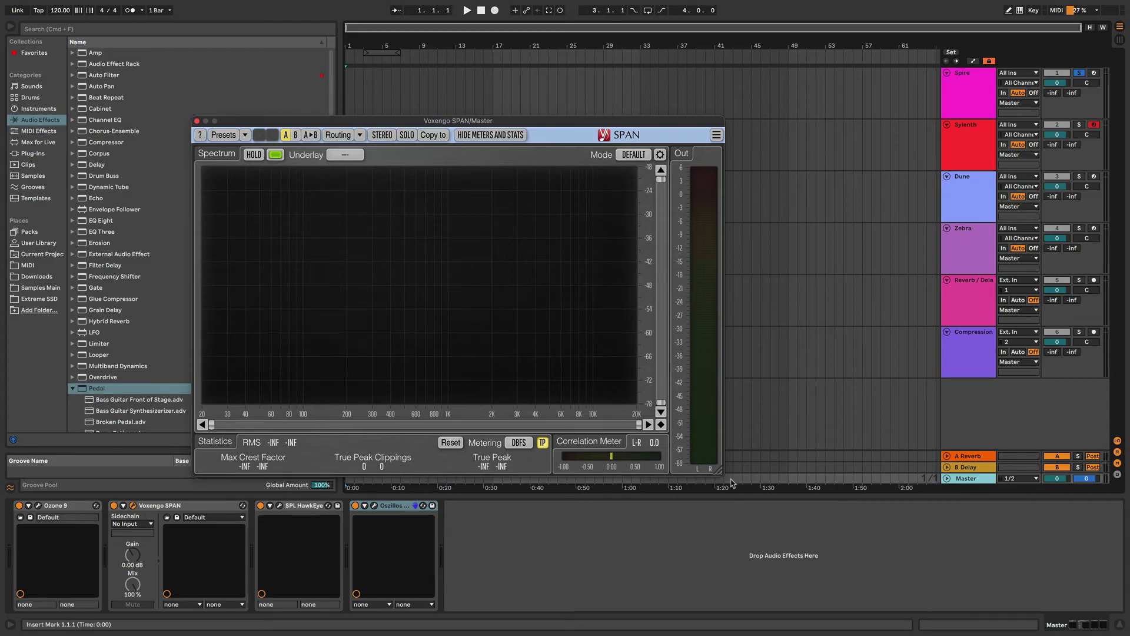
drag(723, 477, 742, 499)
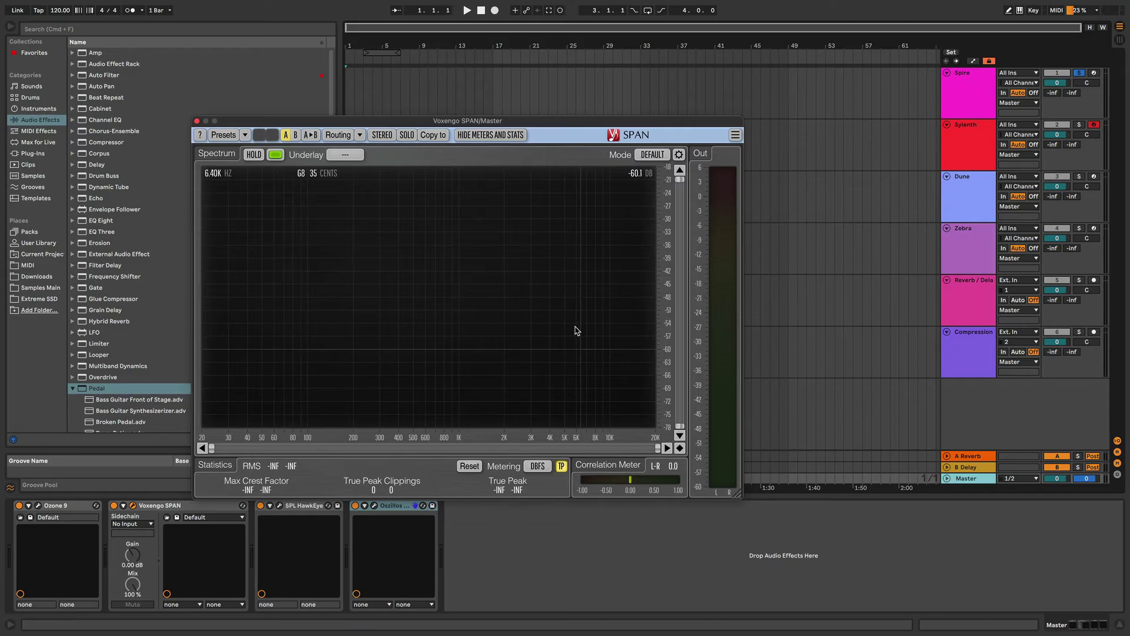
- Close Voxengo SPAN, then open SPL HawkEye from the Master track, examine its meters and spectrum, and close it
click(534, 467)
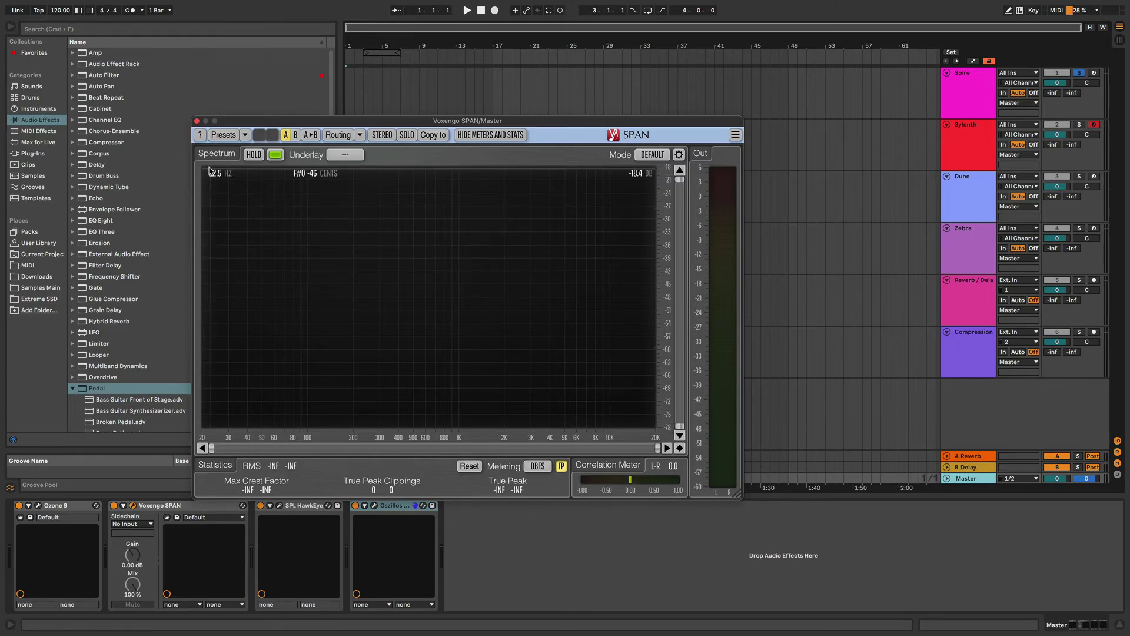
click(198, 122)
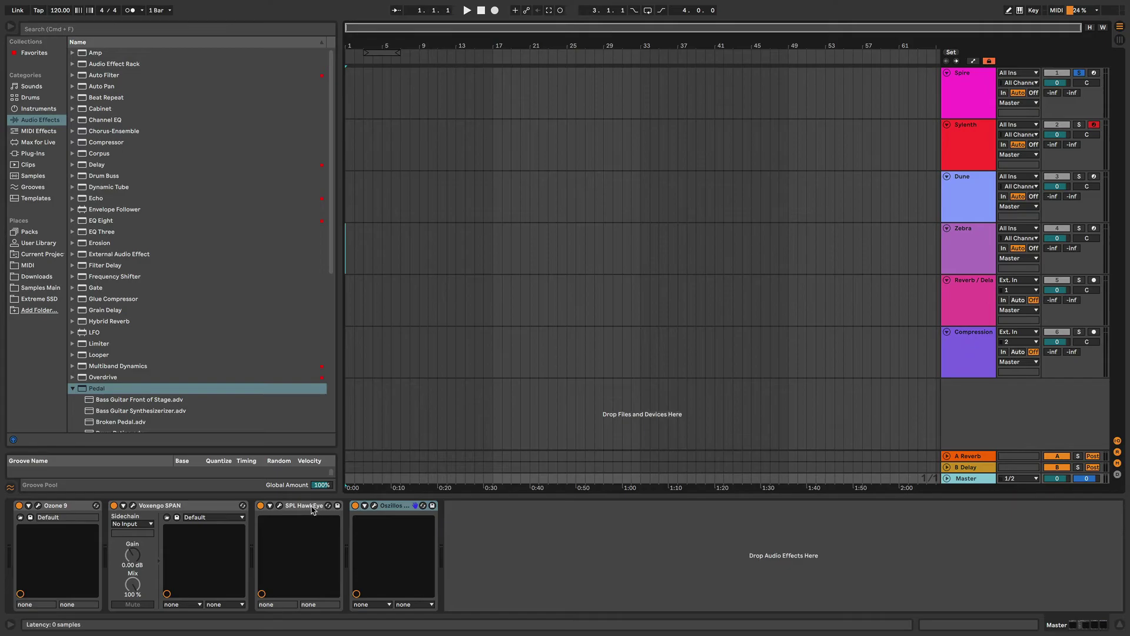
click(279, 510)
drag(416, 176, 421, 94)
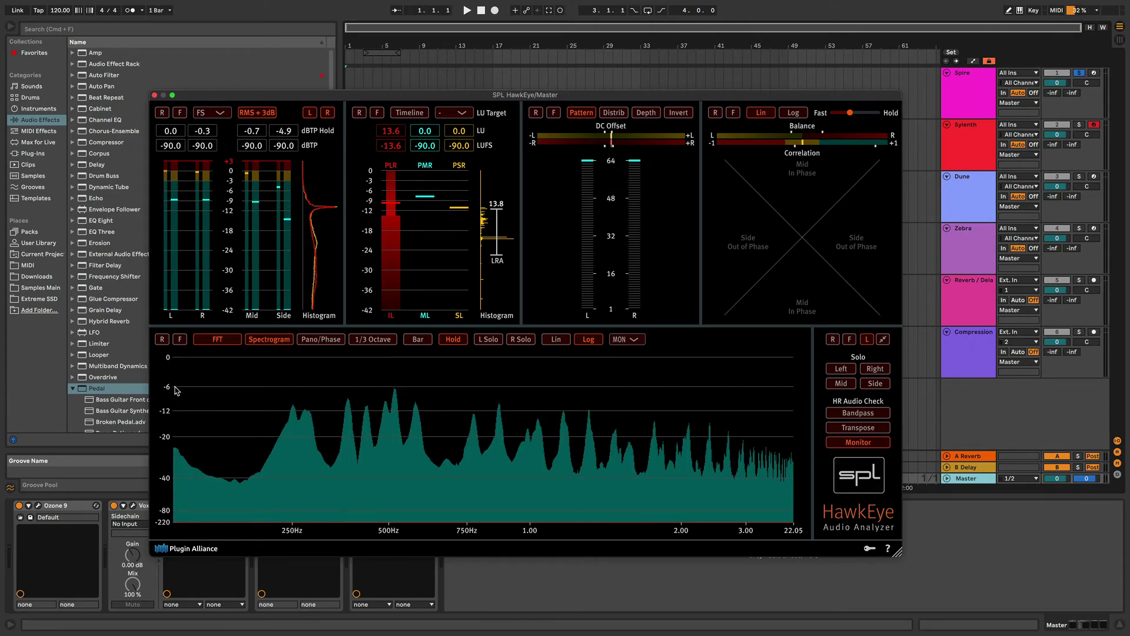
click(155, 96)
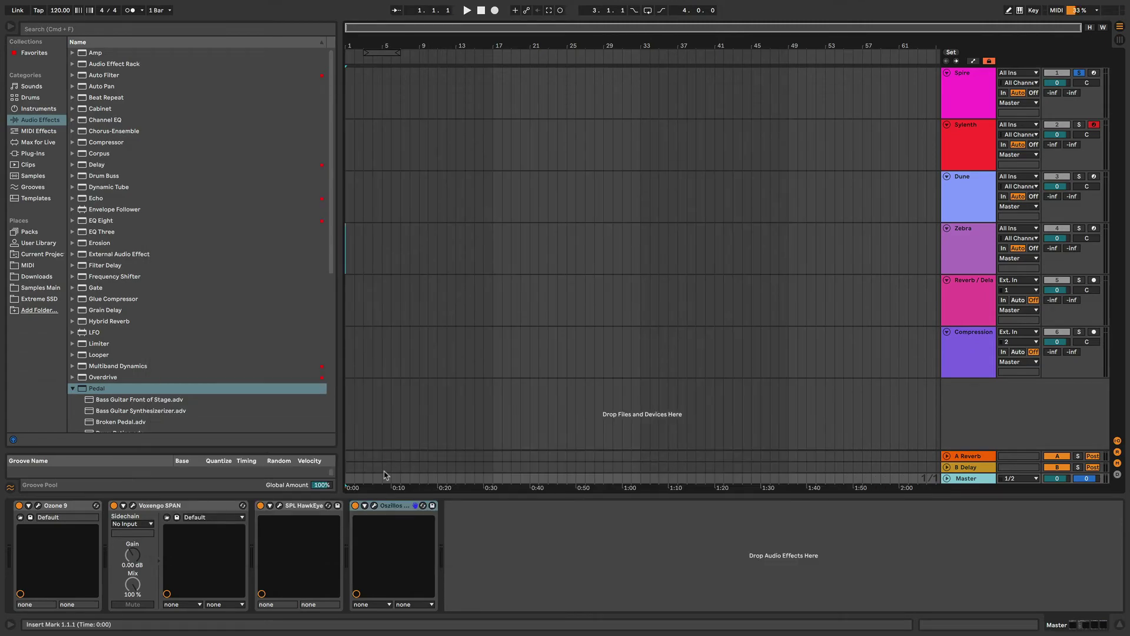
- Open Oszillos Mega Scope from the Master track, view its waveform display, and close it
click(373, 505)
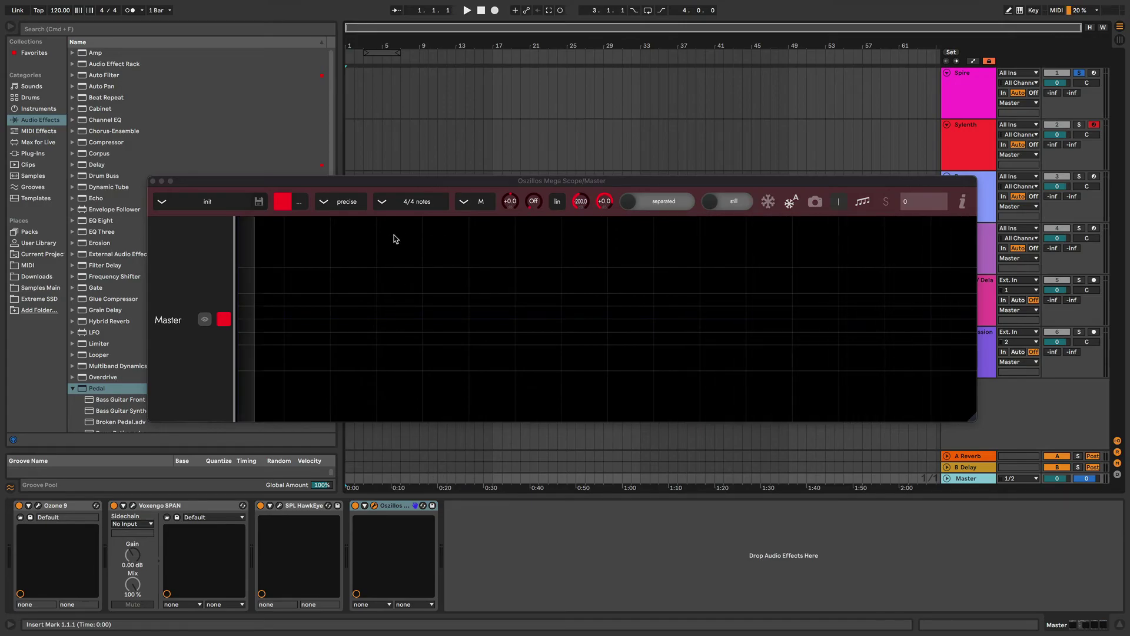
click(153, 181)
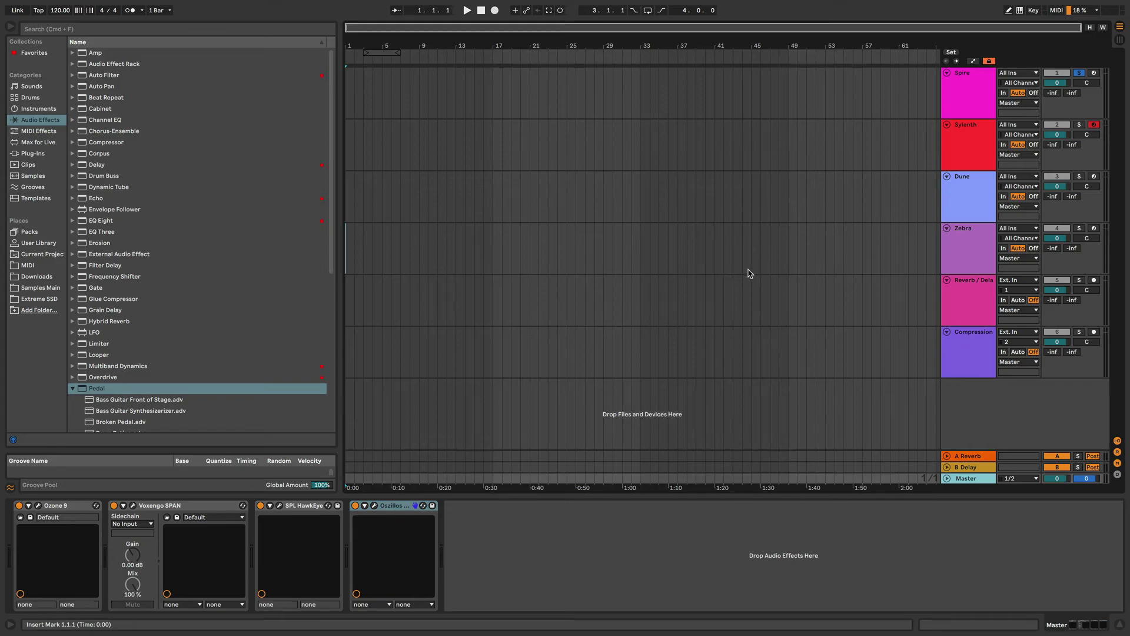
- Review the full device chain of the Compression/Limiting track from EQ Eight to Noveltech Character
click(954, 340)
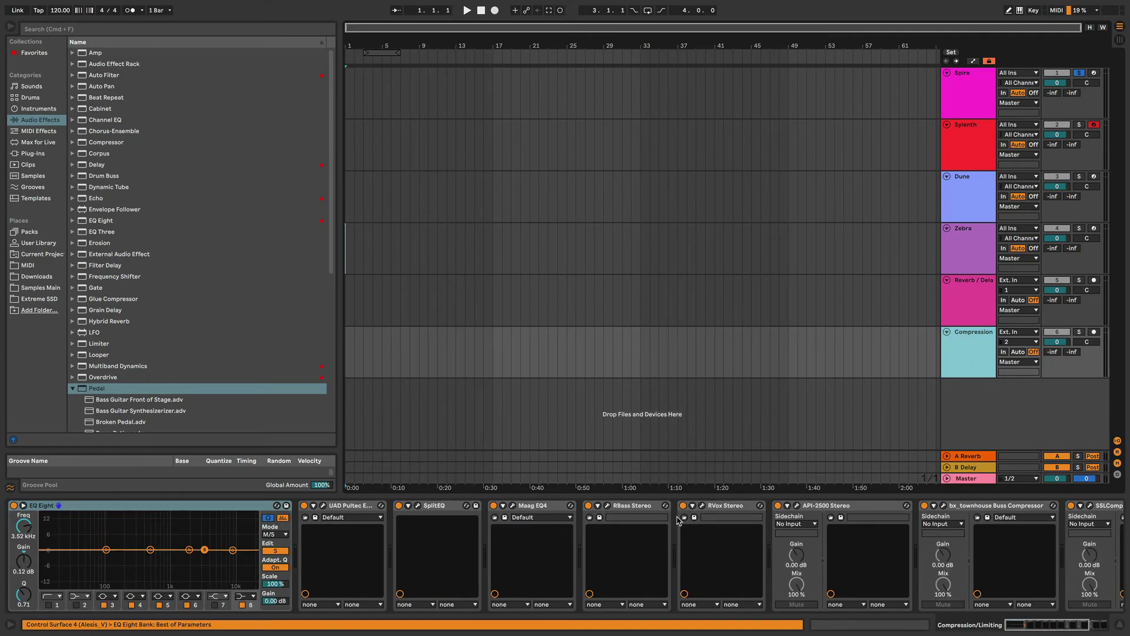
scroll(678, 521, right, 5)
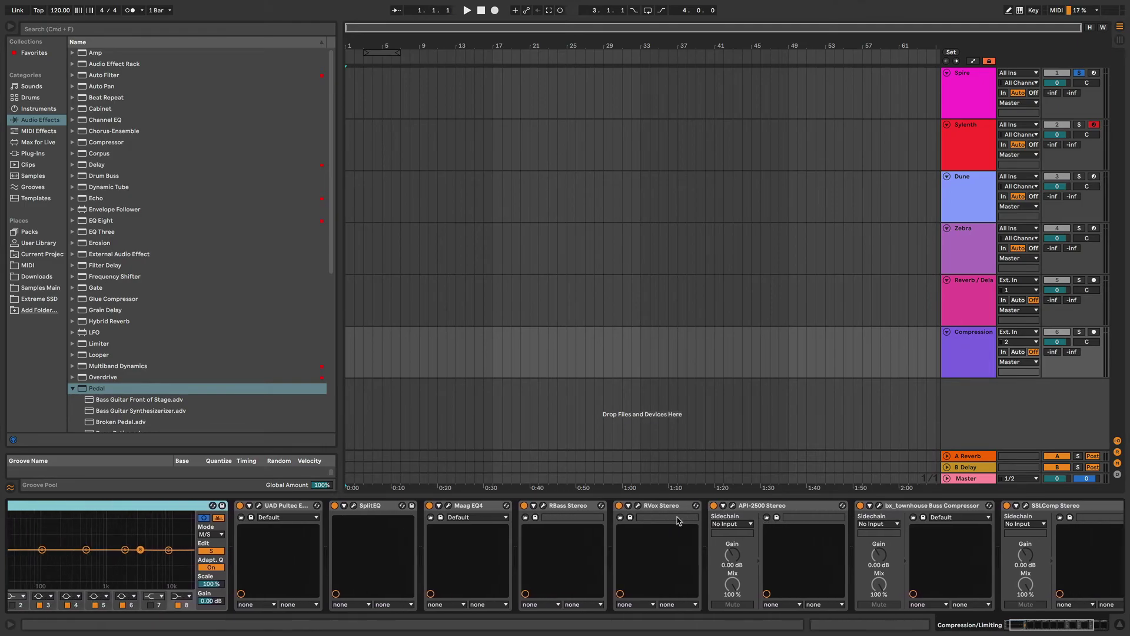
scroll(678, 522, left, 5)
scroll(678, 522, right, 15)
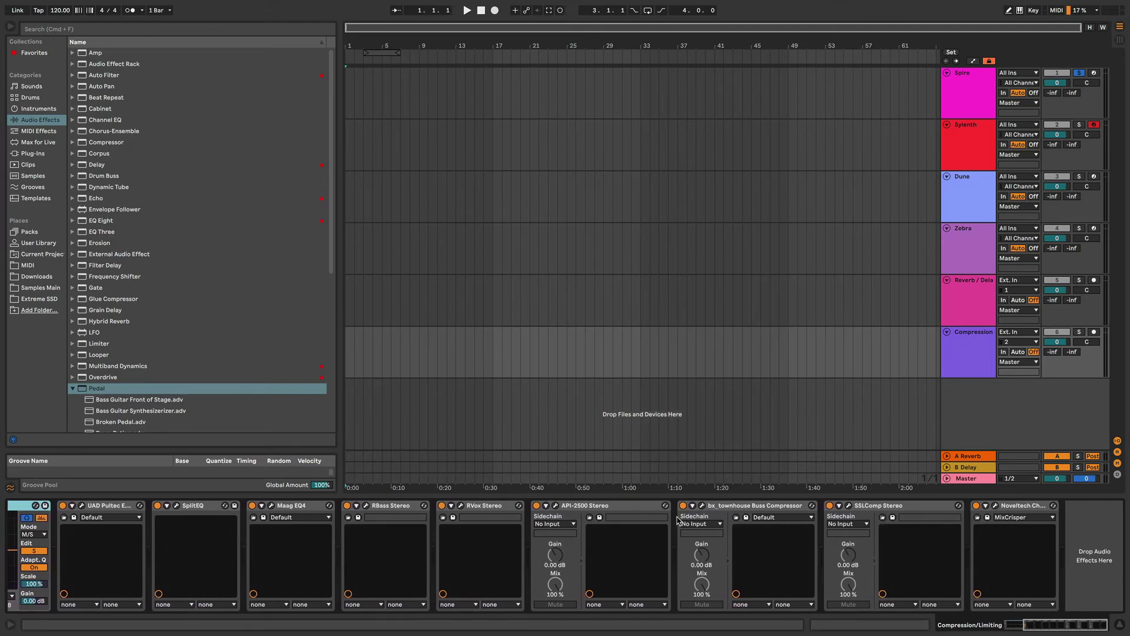
scroll(679, 521, left, 15)
scroll(678, 521, right, 15)
scroll(540, 549, left, 15)
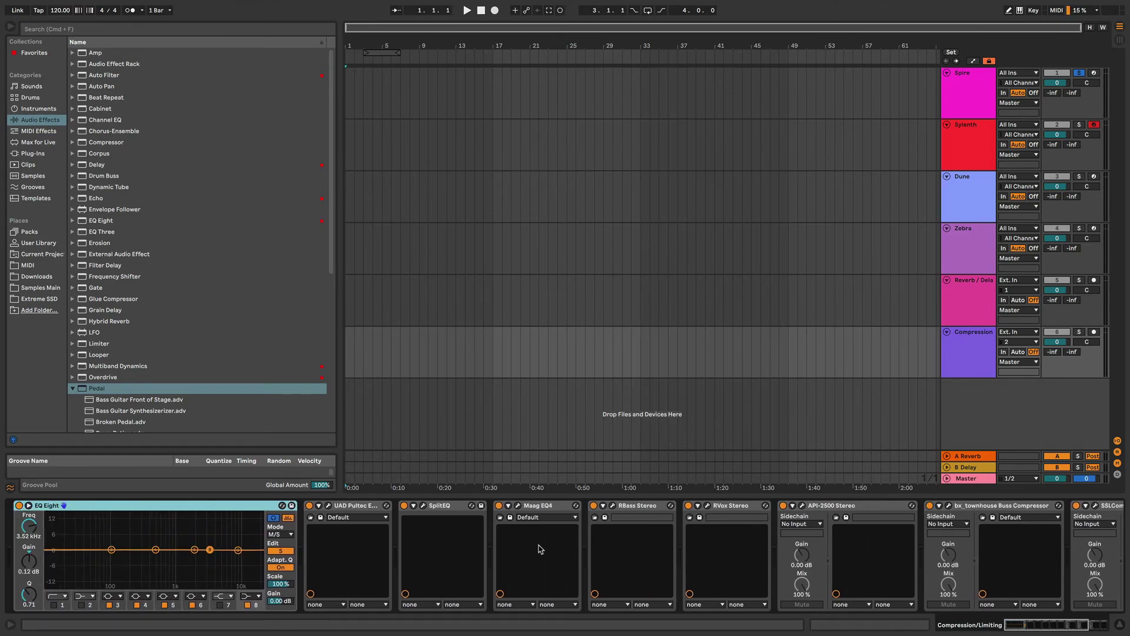
- Show the devices of the Reverb/Delay track, and those of the Sylenth and Spire tracks
click(978, 309)
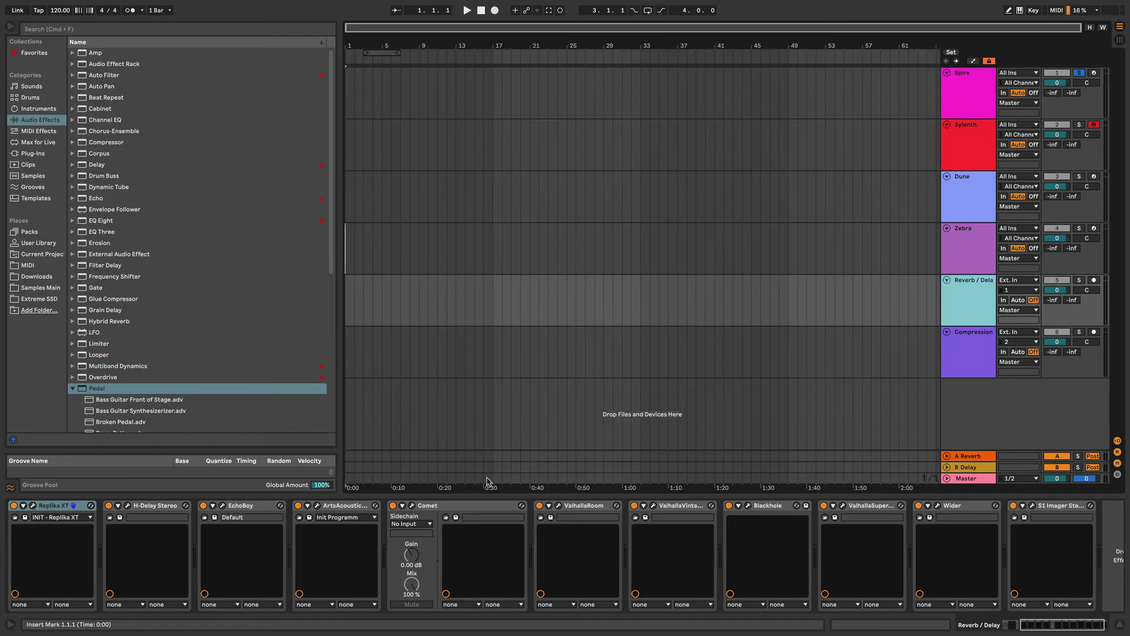
click(973, 147)
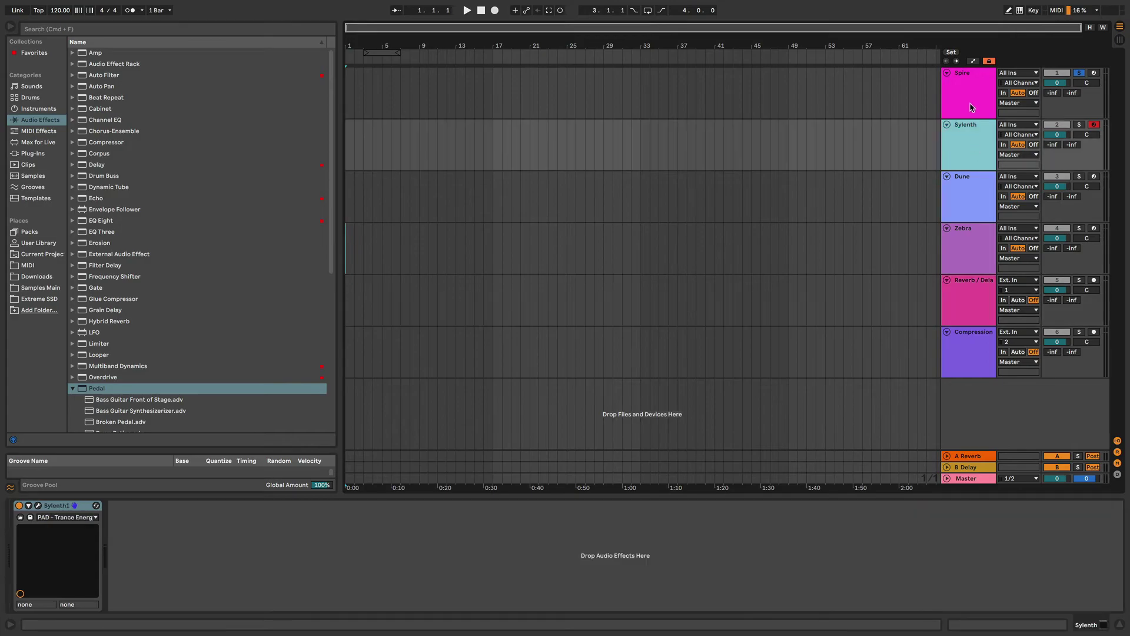
click(971, 107)
click(963, 149)
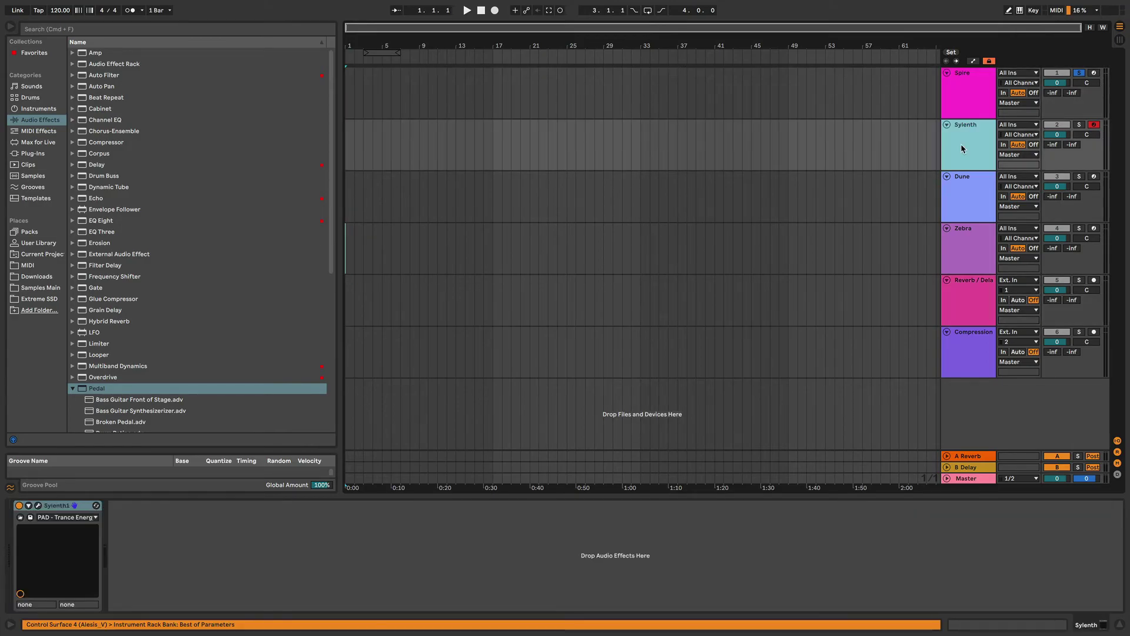
- Open the SSLComp on the Compression/Limiting track for another look and close it
click(975, 348)
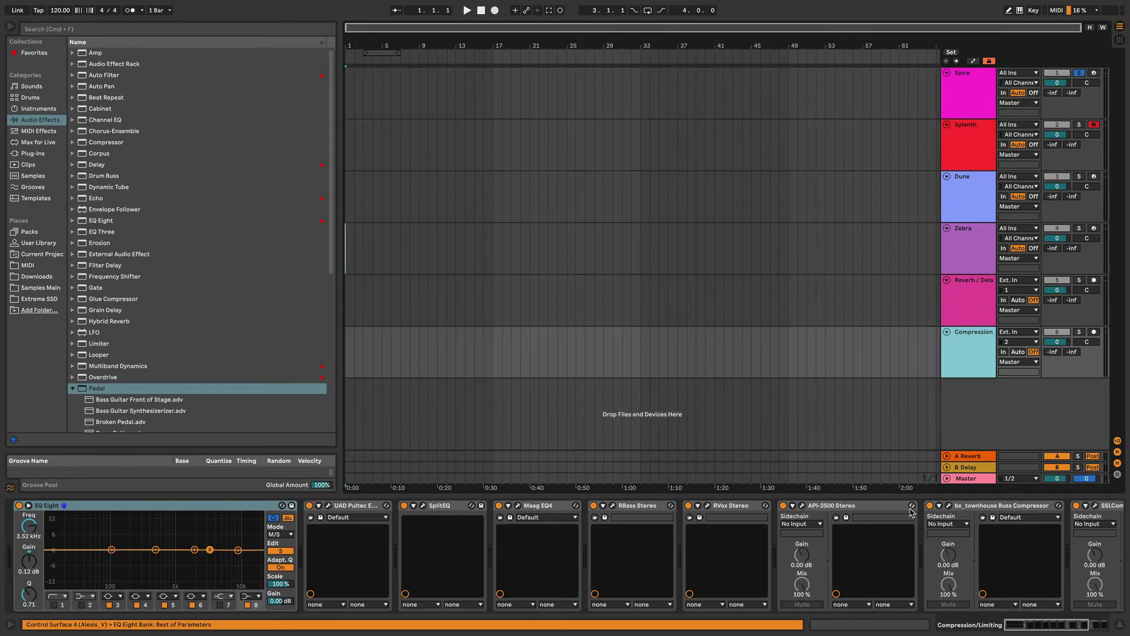
scroll(910, 509, right, 5)
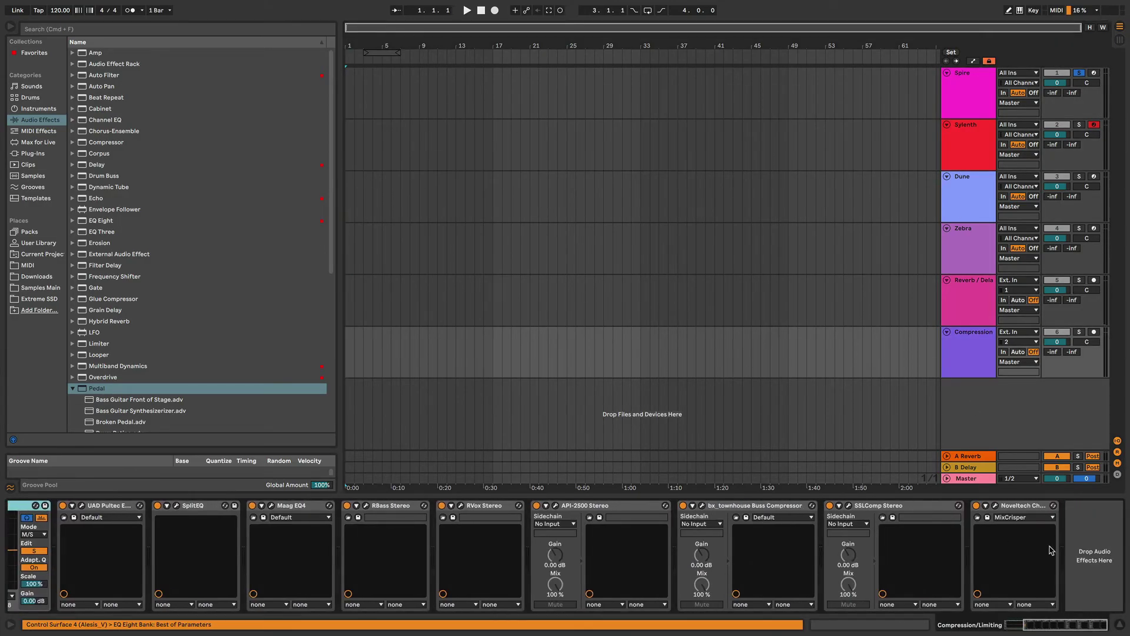
click(849, 507)
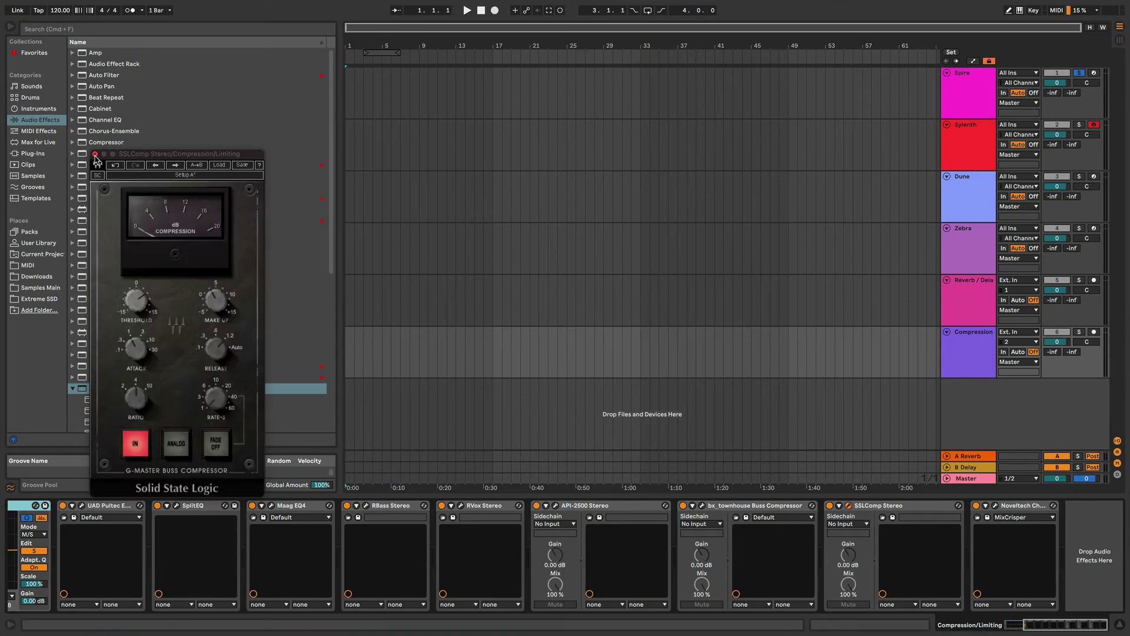
click(95, 154)
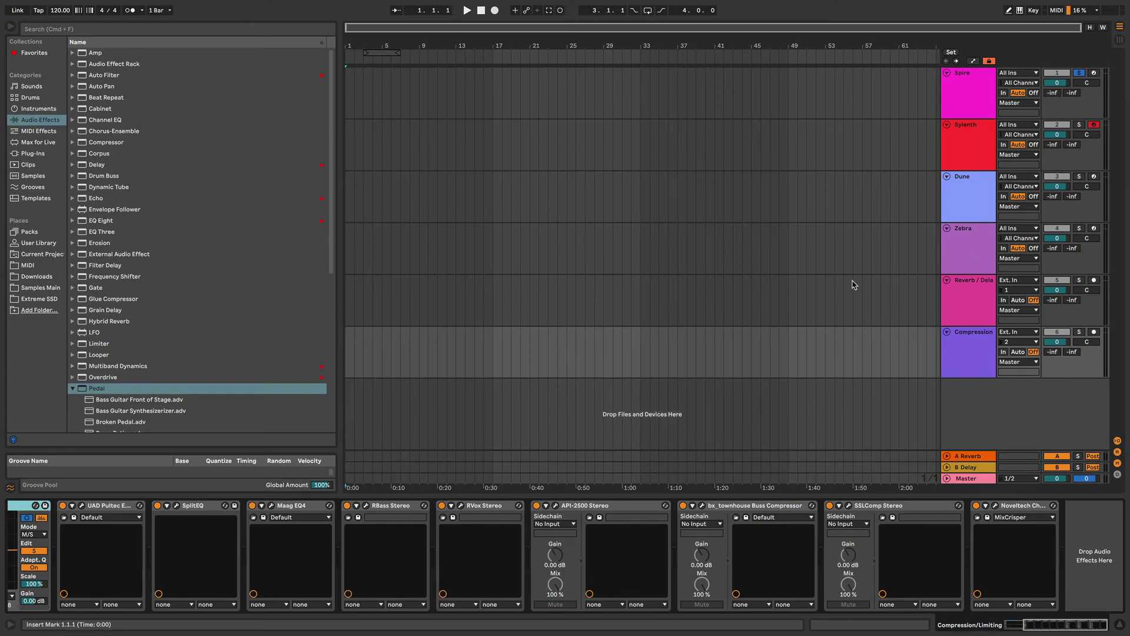
- Go through the devices of the Zebra, Dune, Sylenth and Spire tracks, finishing on the Spire track
click(969, 248)
click(964, 209)
click(959, 155)
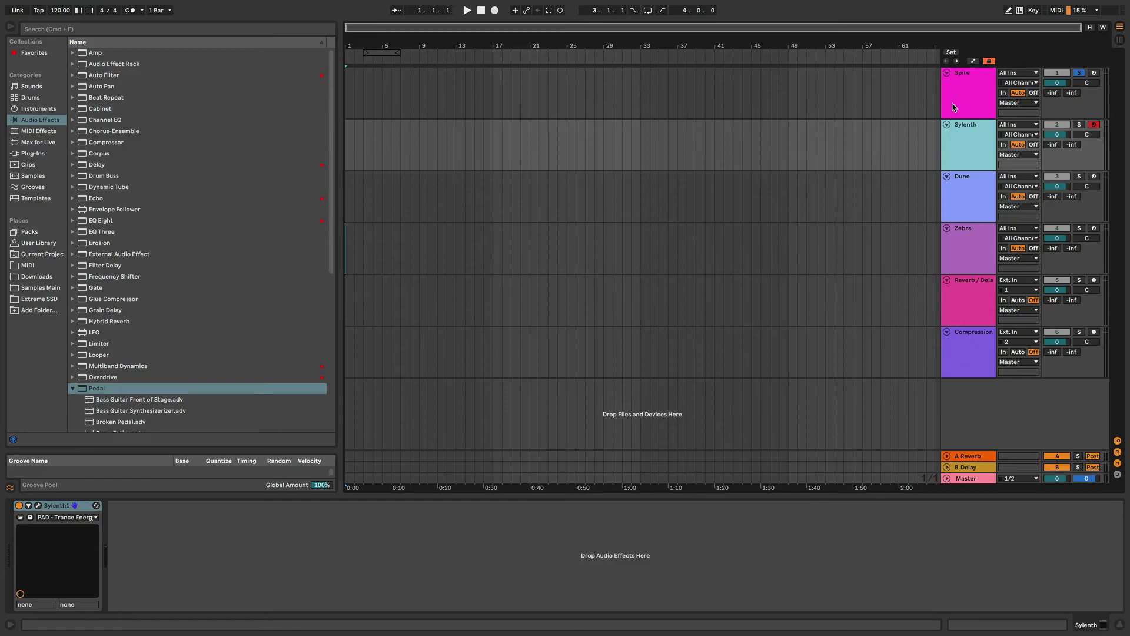
click(955, 104)
click(966, 145)
click(963, 214)
click(964, 263)
click(966, 206)
click(980, 135)
click(974, 104)
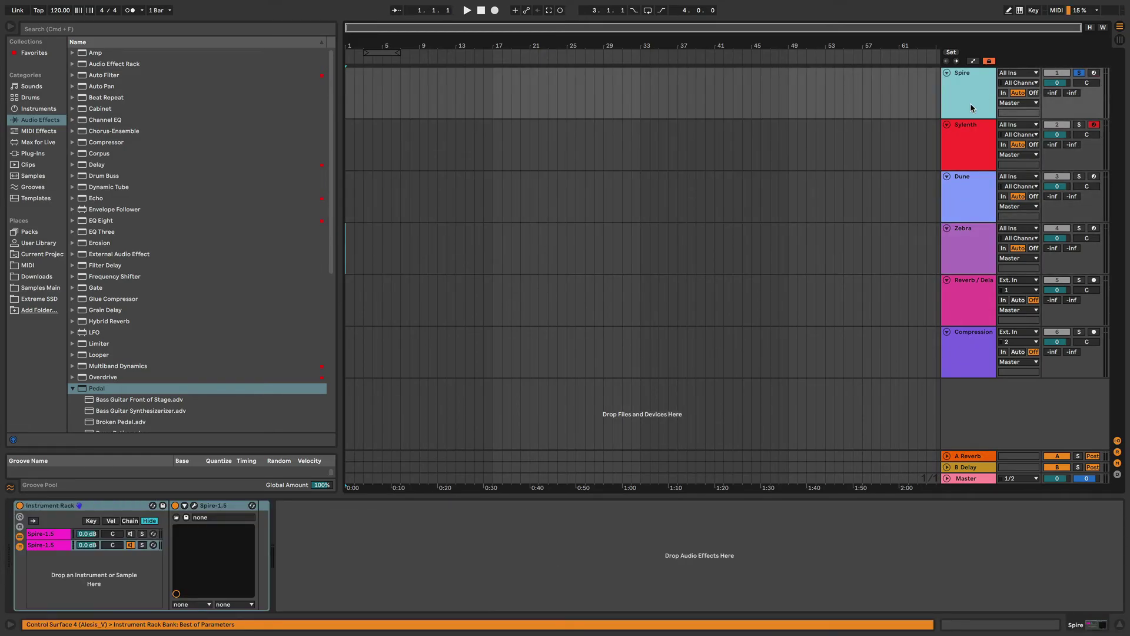
- Open the Spire-1.5 synth on the Spire track, look over its controls, and close it
click(194, 506)
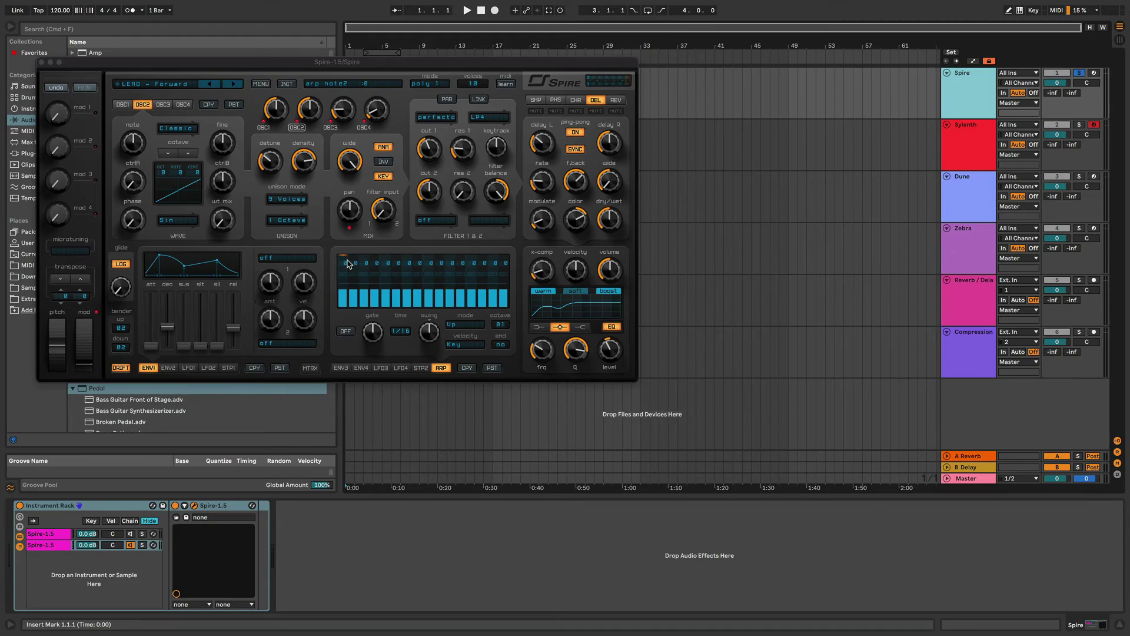
click(41, 62)
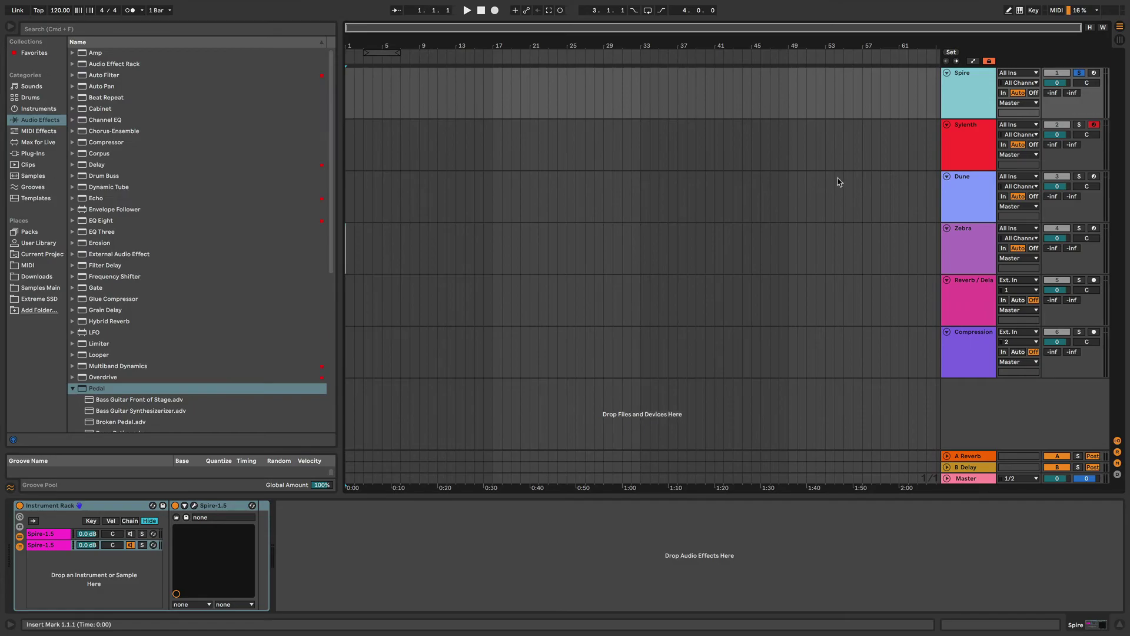
- Open Sylenth1, view its preset list without choosing another preset, and return to the Spire track
click(963, 167)
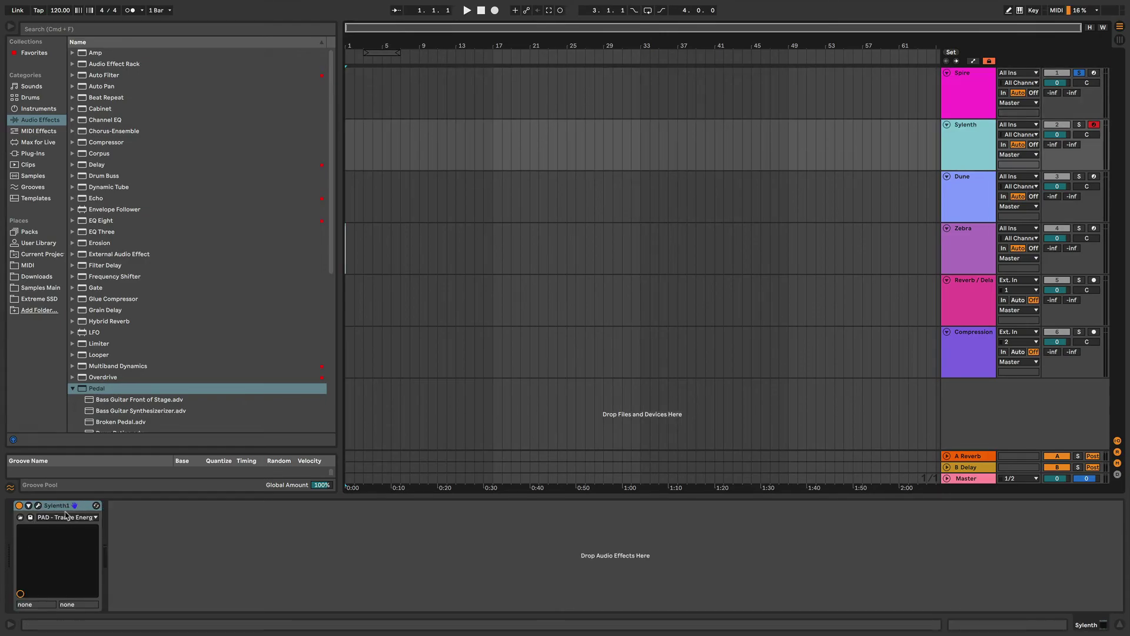
click(37, 505)
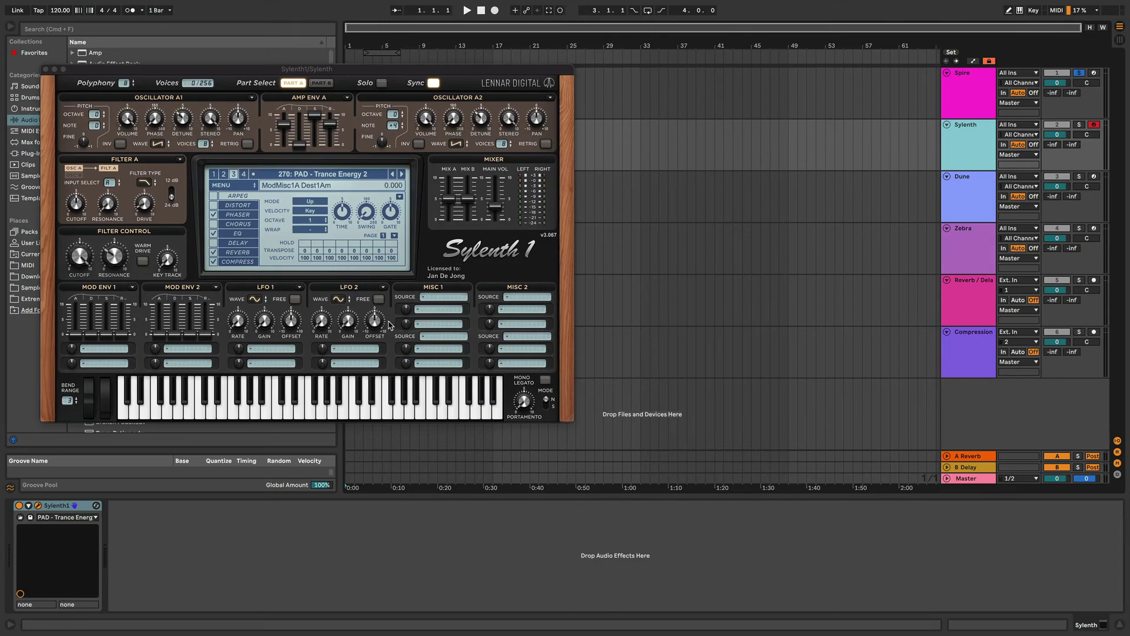
click(338, 176)
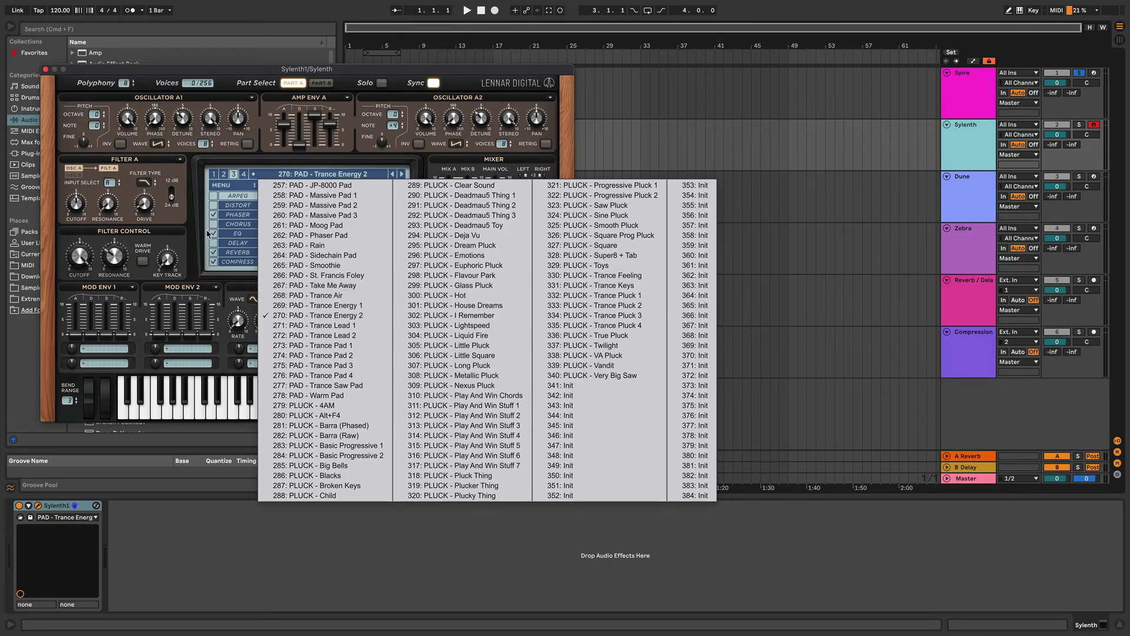
click(176, 219)
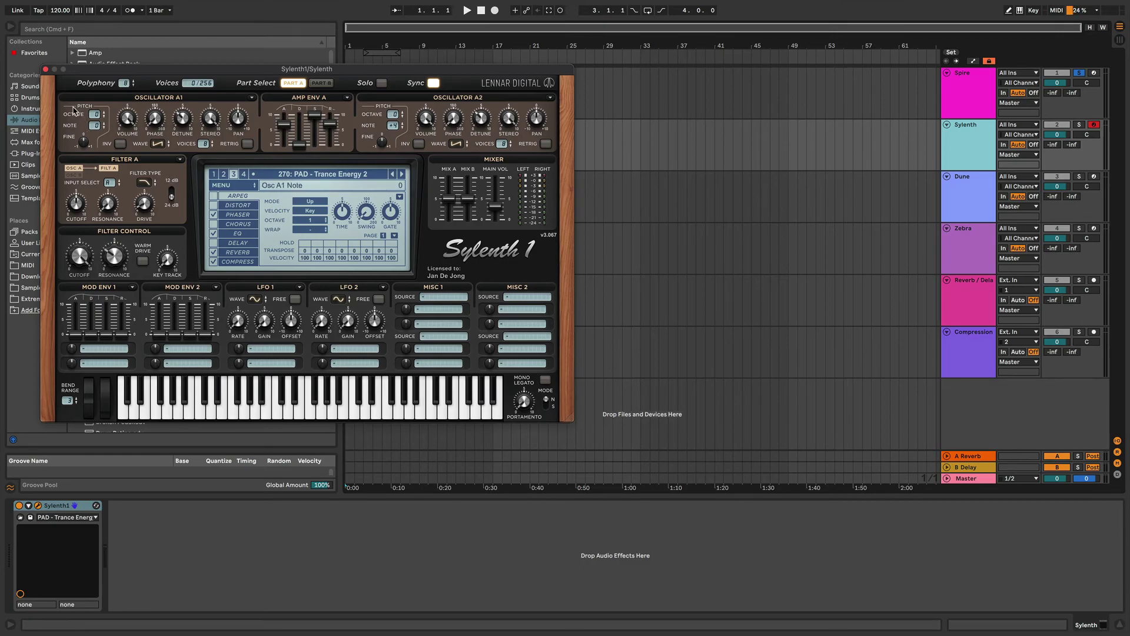
click(955, 92)
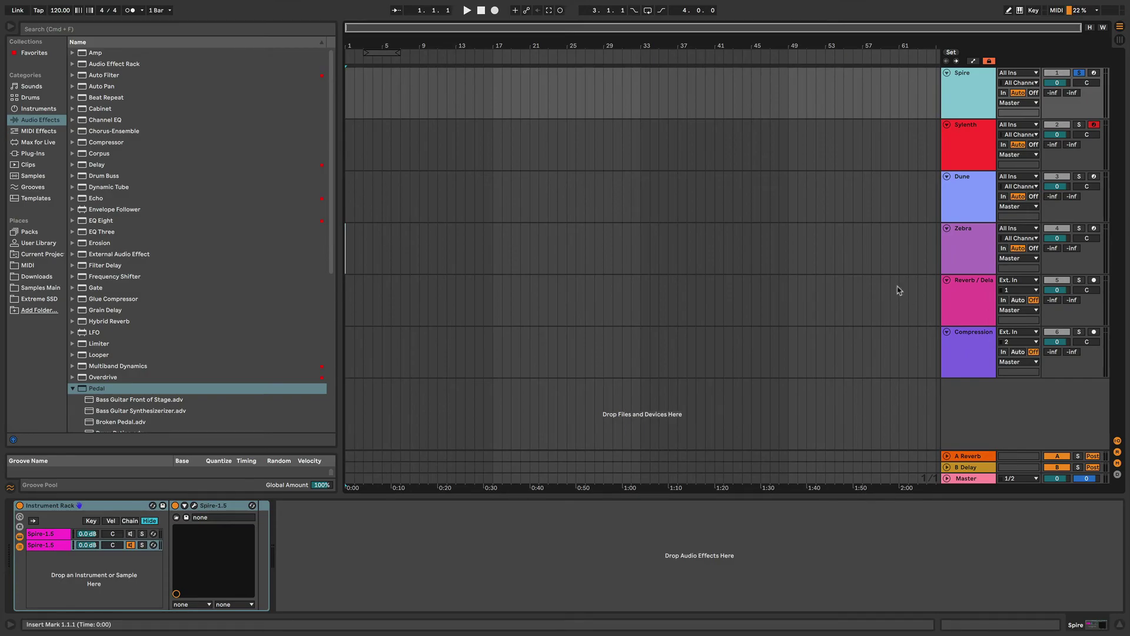
- Show the Master track's devices, and those of the Spire, Sylenth, Dune and Zebra tracks in turn
click(981, 479)
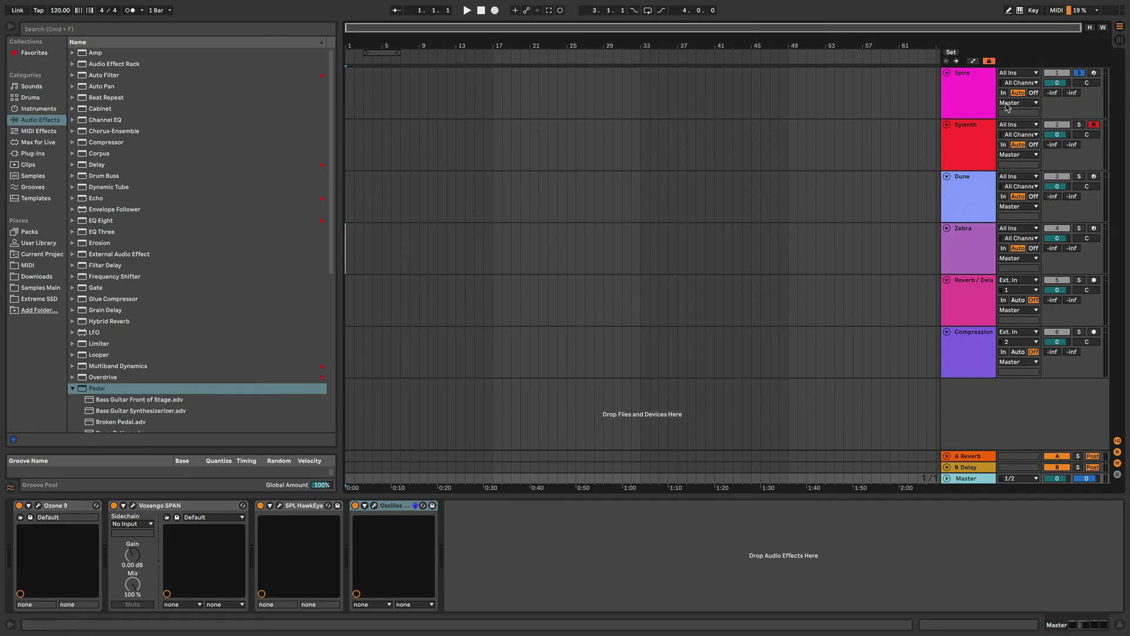
click(975, 100)
click(974, 150)
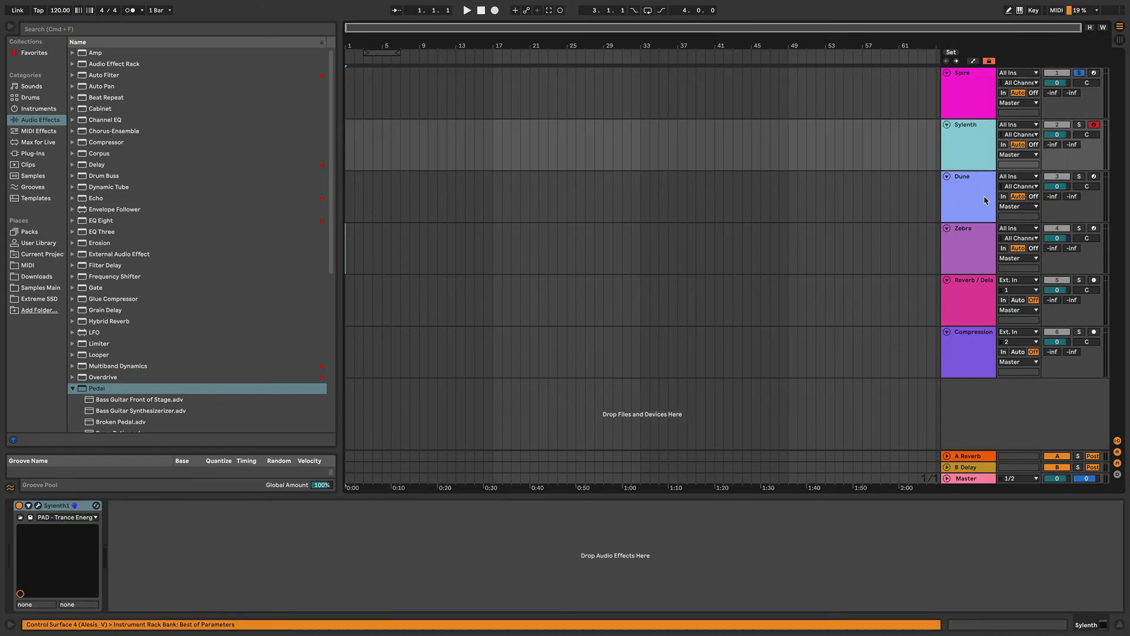
click(984, 195)
click(958, 271)
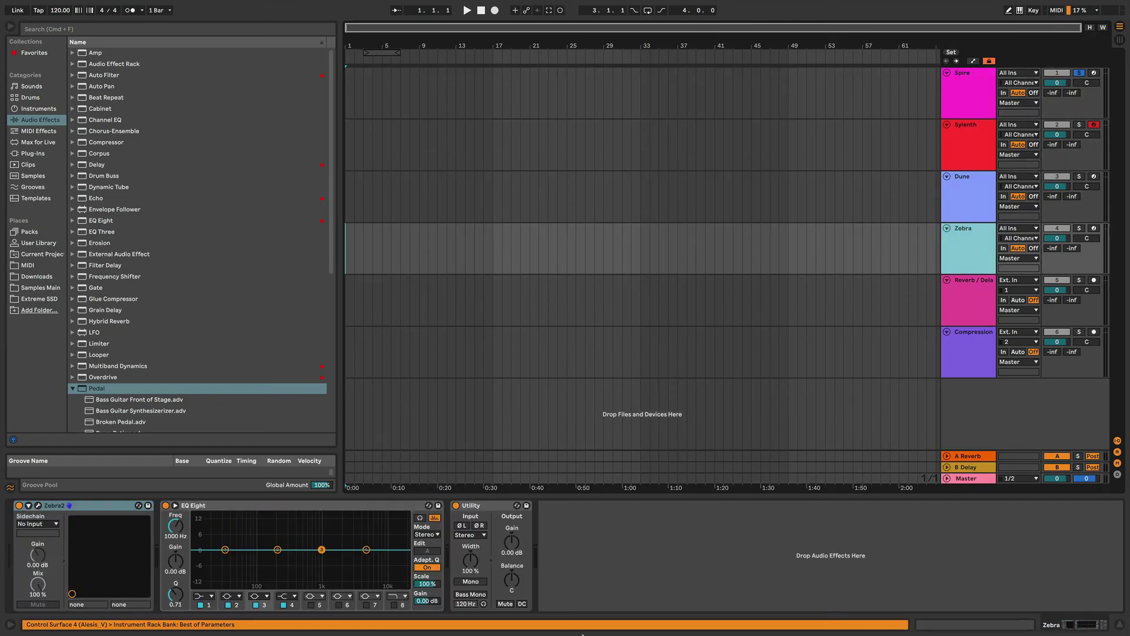
- Switch to Safari, show the MAG Signature Sound home page in full screen, and allow its cookies
mouse_move(582, 635)
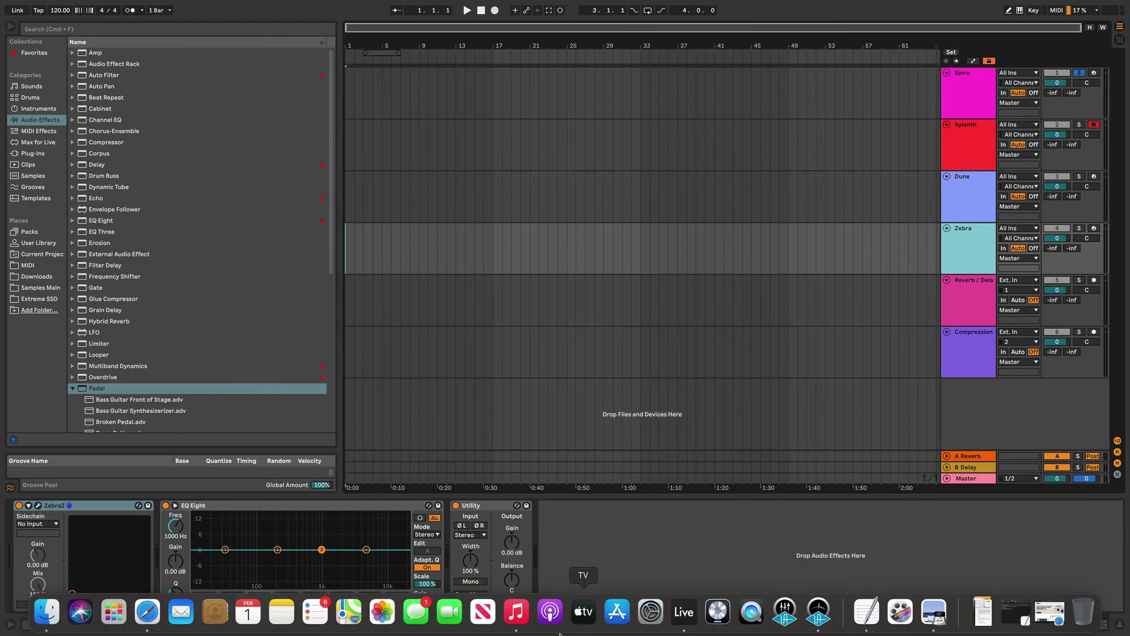
click(144, 616)
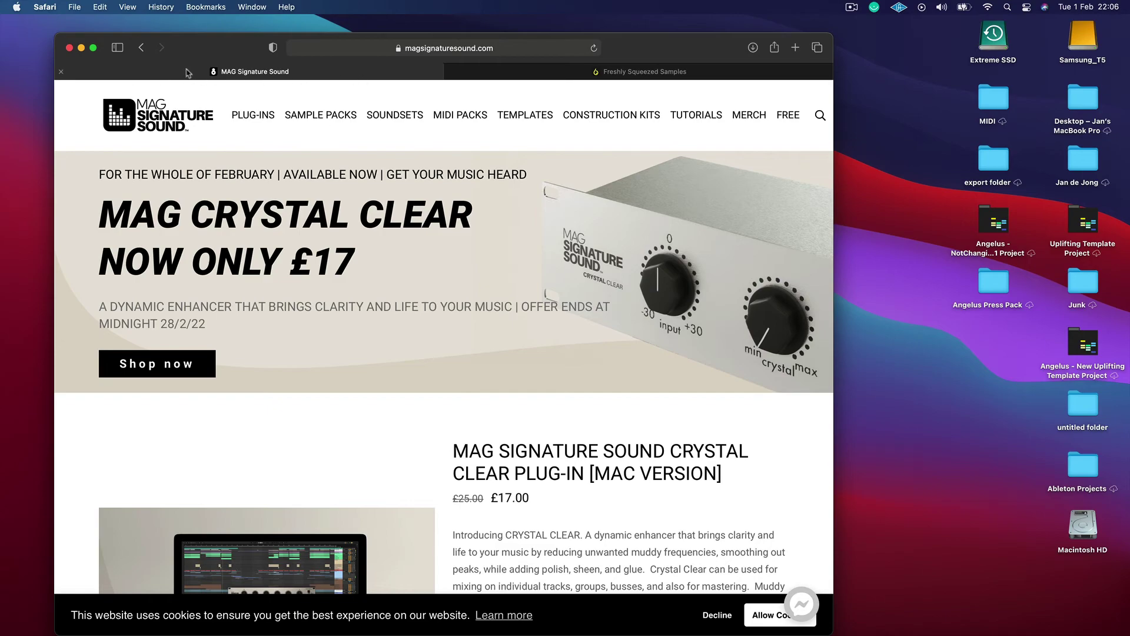
click(93, 48)
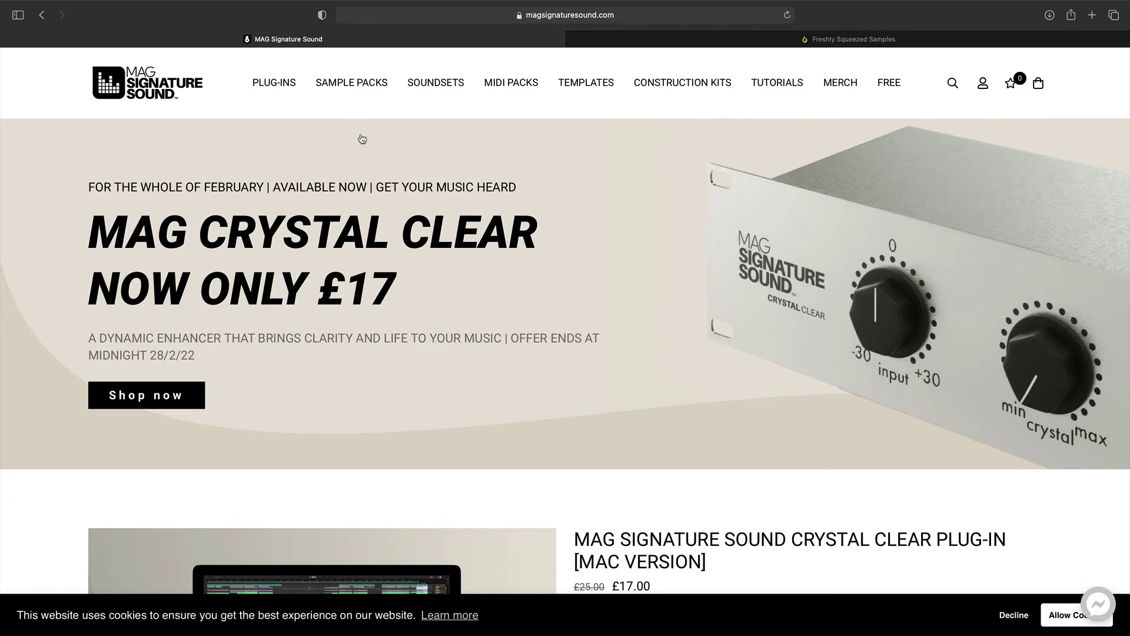
scroll(518, 200, down, 2)
scroll(518, 211, up, 2)
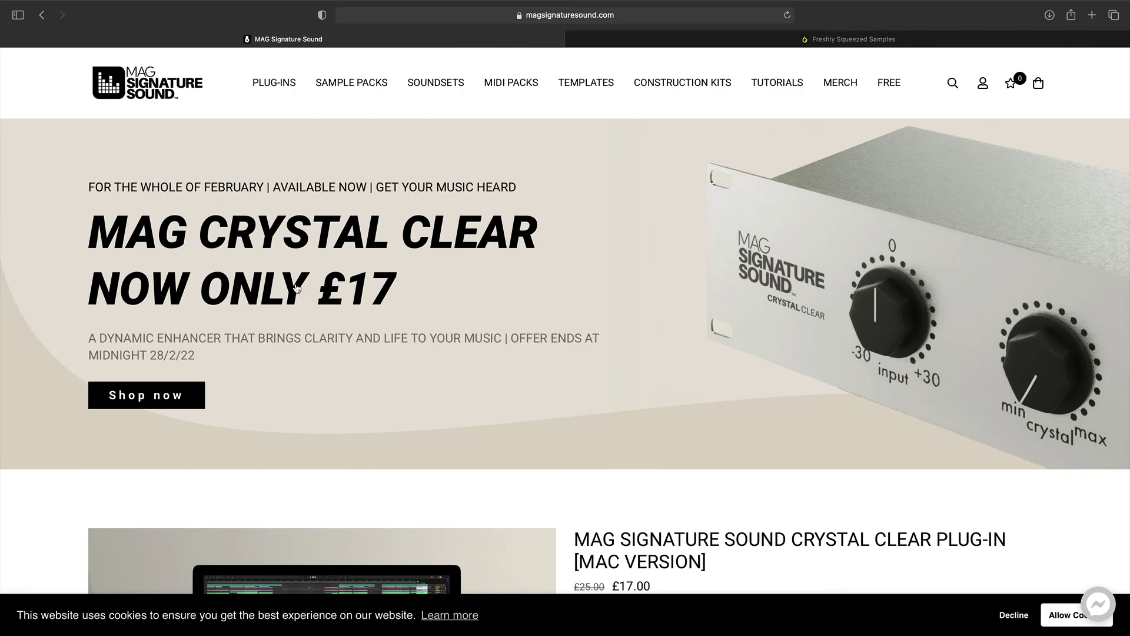
click(1055, 616)
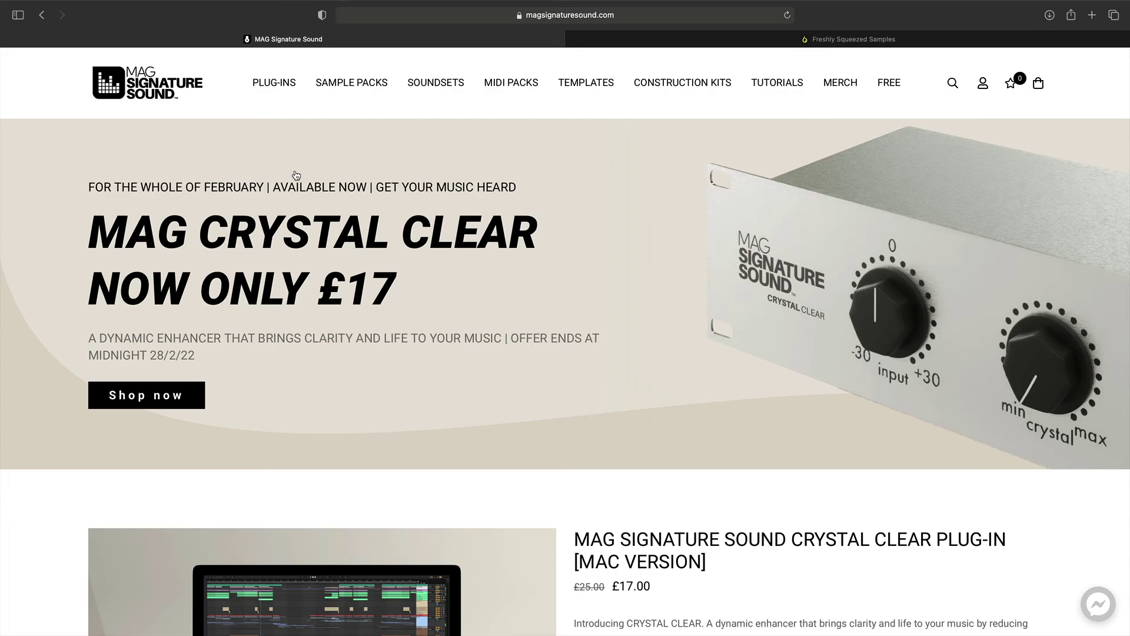
- Show the Freshly Squeezed Samples site and look through its Most Recent Products
click(678, 42)
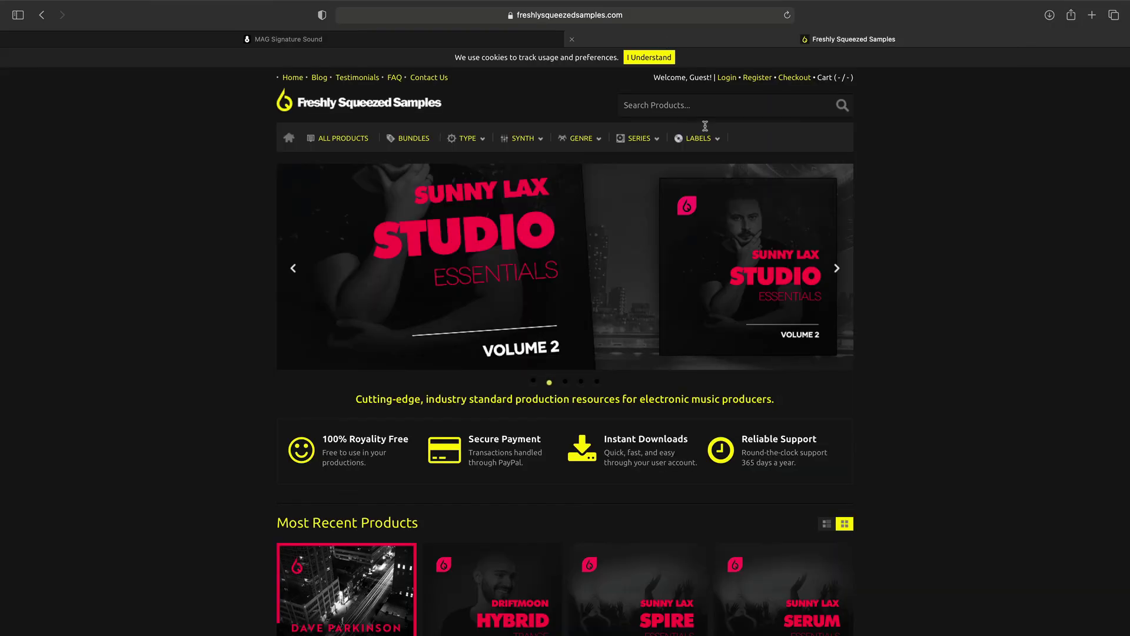
scroll(196, 315, down, 3)
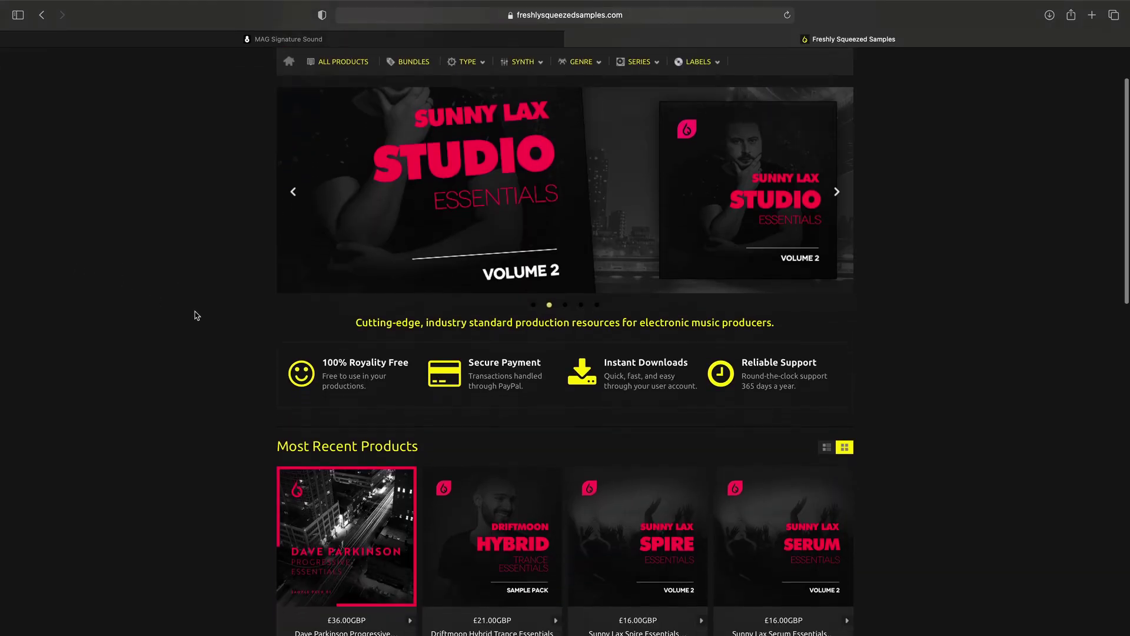
scroll(197, 316, down, 10)
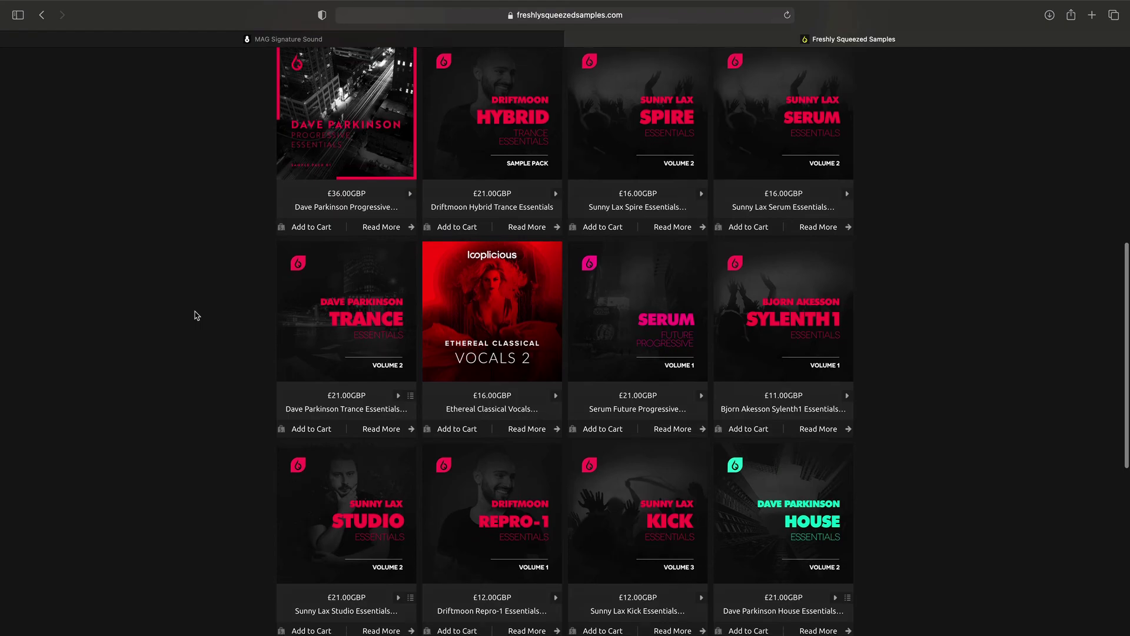
scroll(197, 315, down, 1)
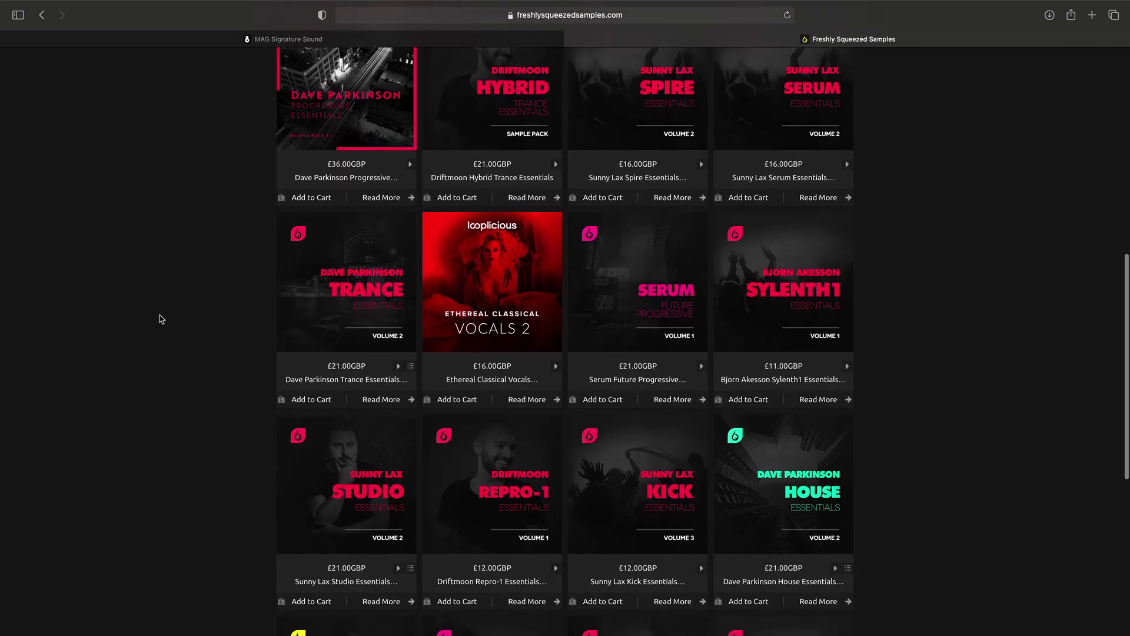
scroll(159, 319, up, 2)
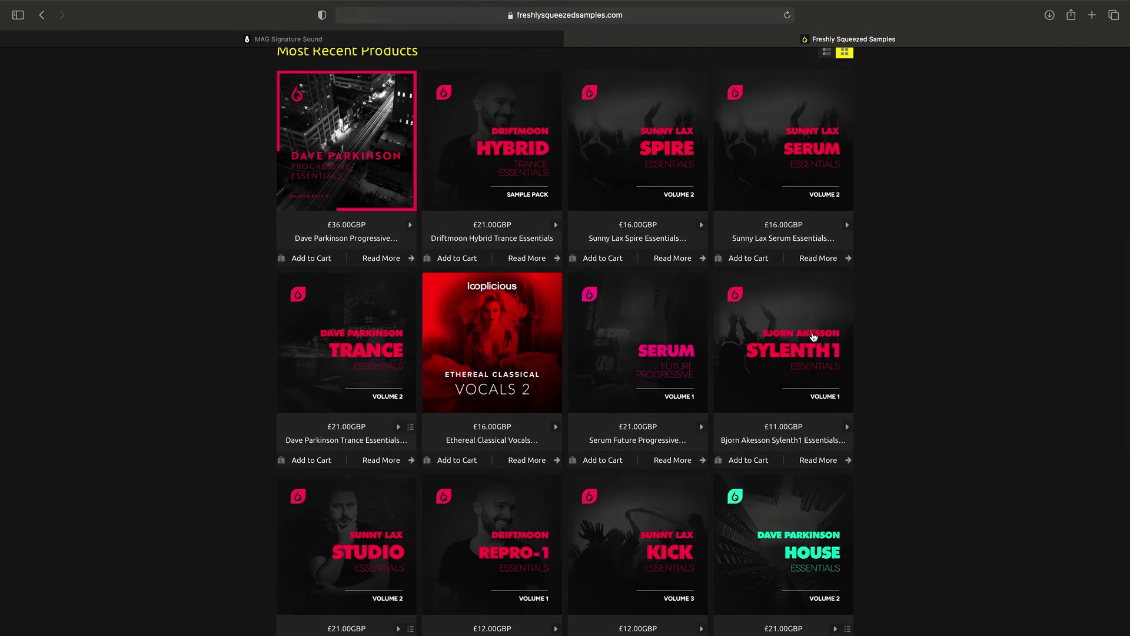
scroll(809, 338, up, 2)
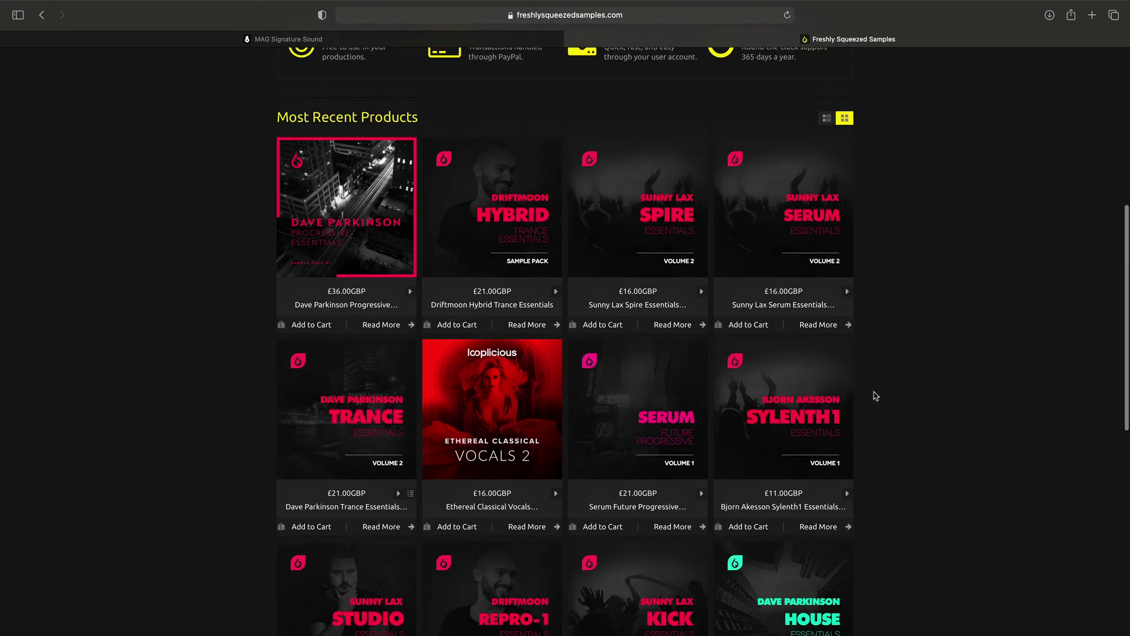